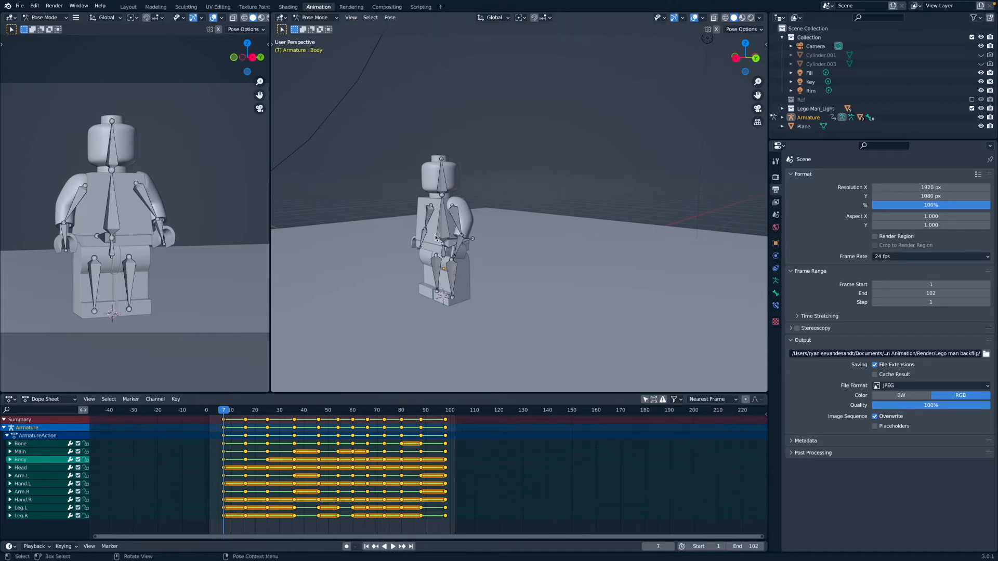
Examine the Lego man's armature from several angles, focusing on the Body and Head bones
{"action": "left_click", "coordinate": [448, 249]}
{"action": "middle_click_drag", "start_coordinate": [445, 243], "coordinate": [433, 237]}
{"action": "key", "text": "grave"}
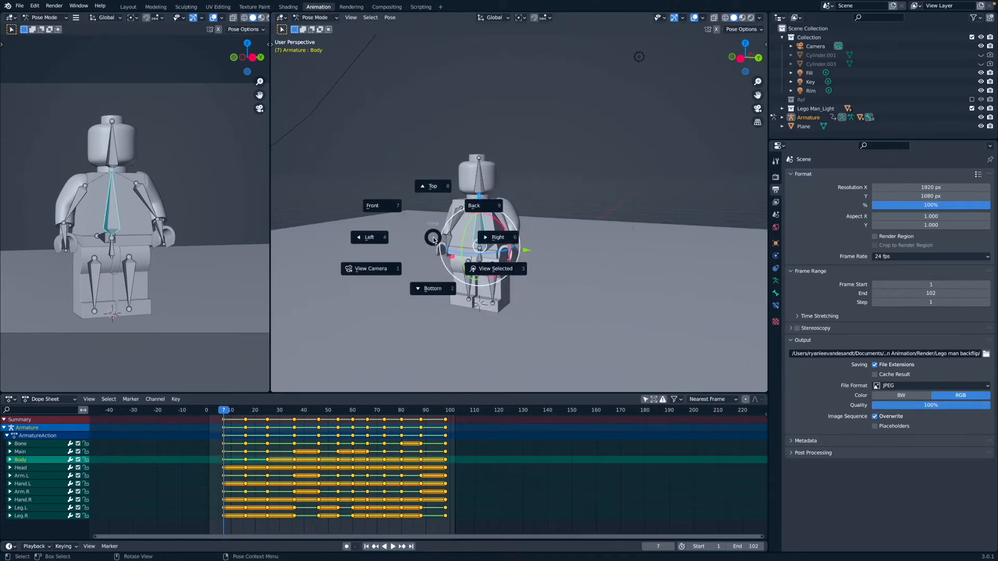
{"action": "left_click", "coordinate": [492, 271]}
{"action": "scroll", "coordinate": [492, 268], "scroll_direction": "down", "scroll_amount": 5}
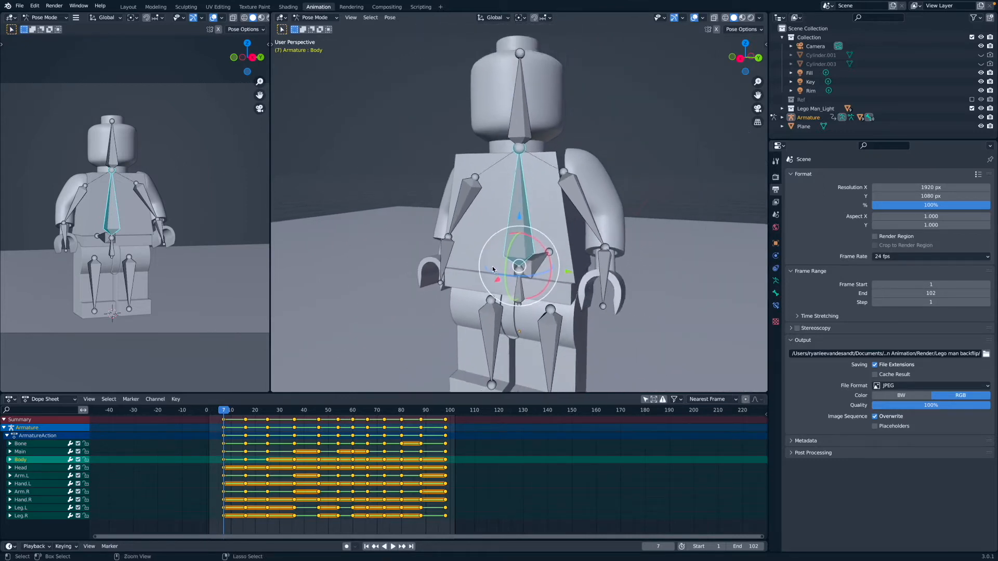
{"action": "mouse_move", "coordinate": [493, 268]}
{"action": "middle_mouse_down"}
{"action": "mouse_move", "coordinate": [459, 264]}
{"action": "mouse_move", "coordinate": [545, 242]}
{"action": "mouse_move", "coordinate": [524, 262]}
{"action": "mouse_move", "coordinate": [535, 241]}
{"action": "mouse_move", "coordinate": [476, 270]}
{"action": "mouse_move", "coordinate": [496, 257]}
{"action": "middle_mouse_up"}
{"action": "key", "text": "alt+a"}
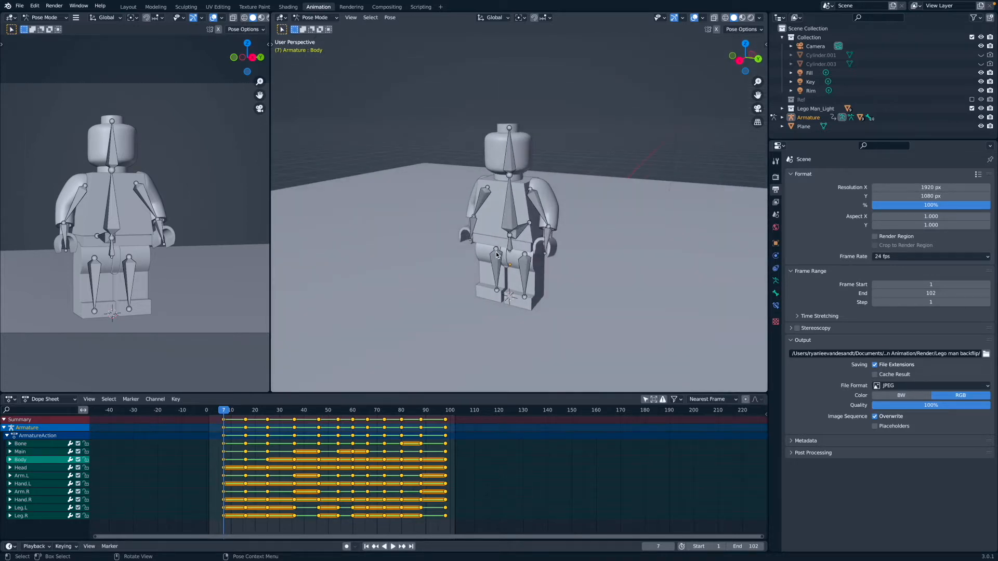
{"action": "left_click", "coordinate": [510, 166]}
{"action": "left_click", "coordinate": [510, 210]}
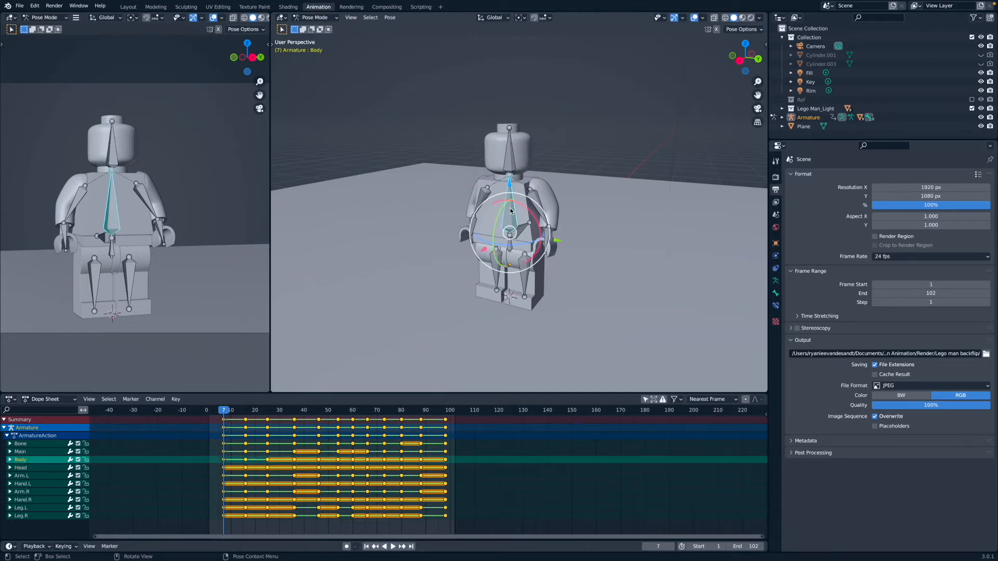
{"action": "key", "text": "alt+a"}
{"action": "middle_click_drag", "start_coordinate": [515, 206], "coordinate": [543, 210]}
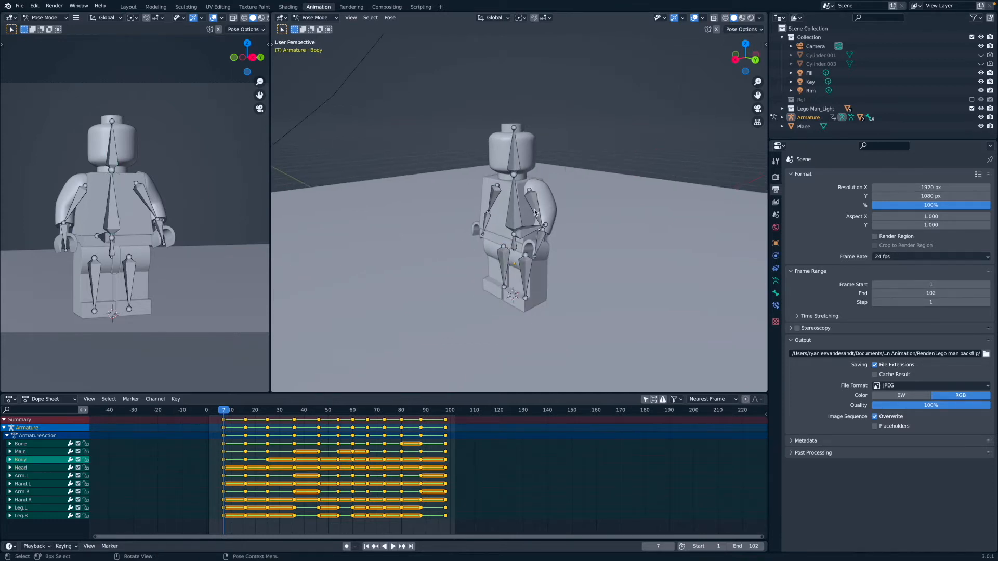
Try rotating the left arm bone outward from the Lego man's body at frame 7
{"action": "left_click", "coordinate": [556, 206]}
{"action": "left_click_drag", "start_coordinate": [522, 169], "coordinate": [538, 206]}
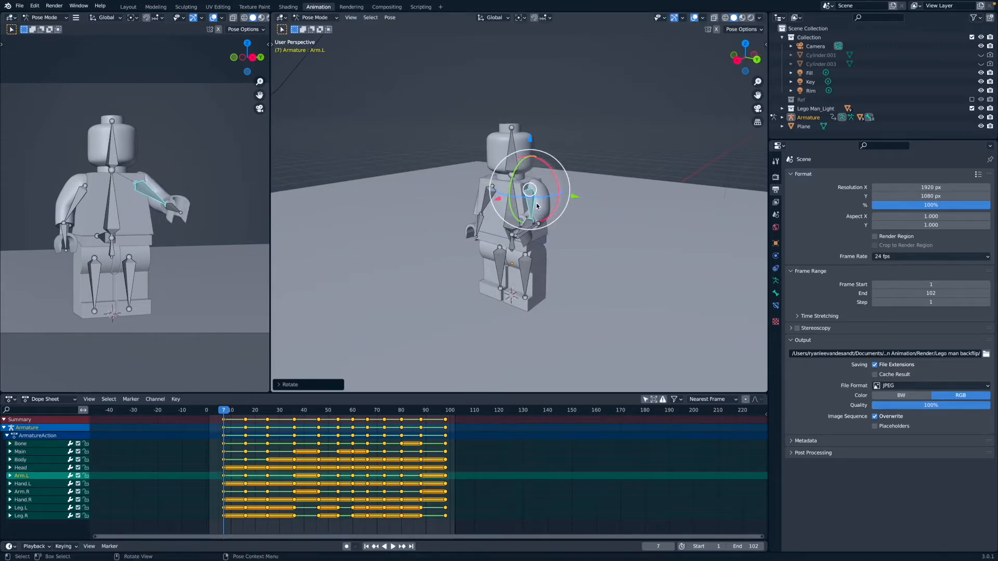
{"action": "key", "text": "alt+a"}
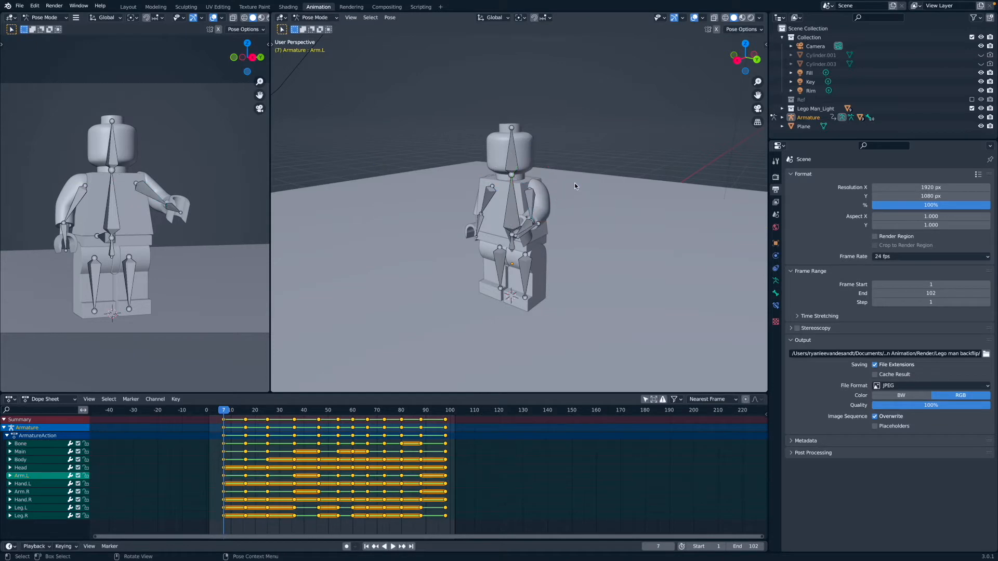
Reset the left arm bone's rotation to its resting pose beside the body
{"action": "key", "text": "ctrl+a"}
{"action": "left_click", "coordinate": [548, 183]}
{"action": "left_click", "coordinate": [533, 205]}
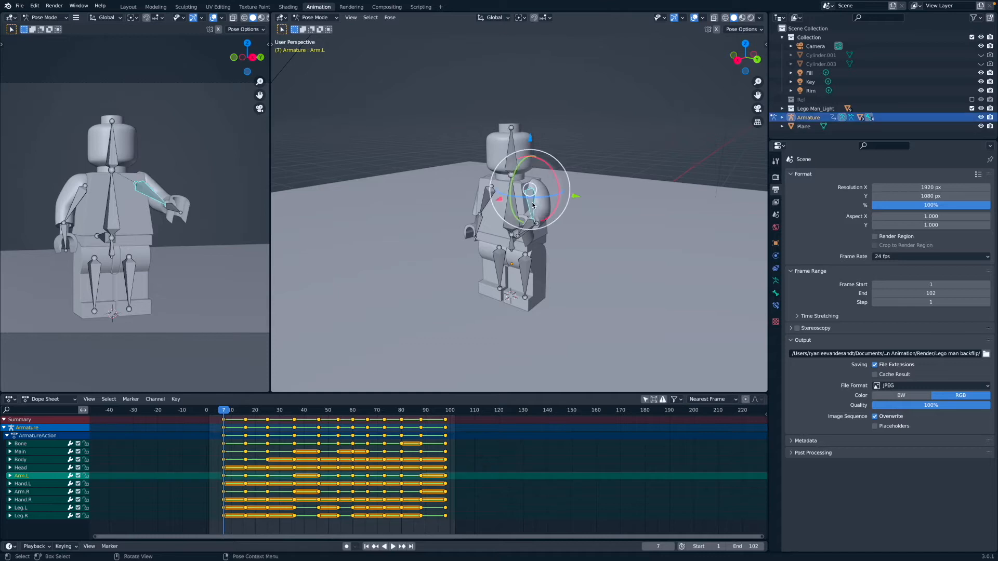
{"action": "key", "text": "alt+r"}
{"action": "left_click", "coordinate": [606, 172]}
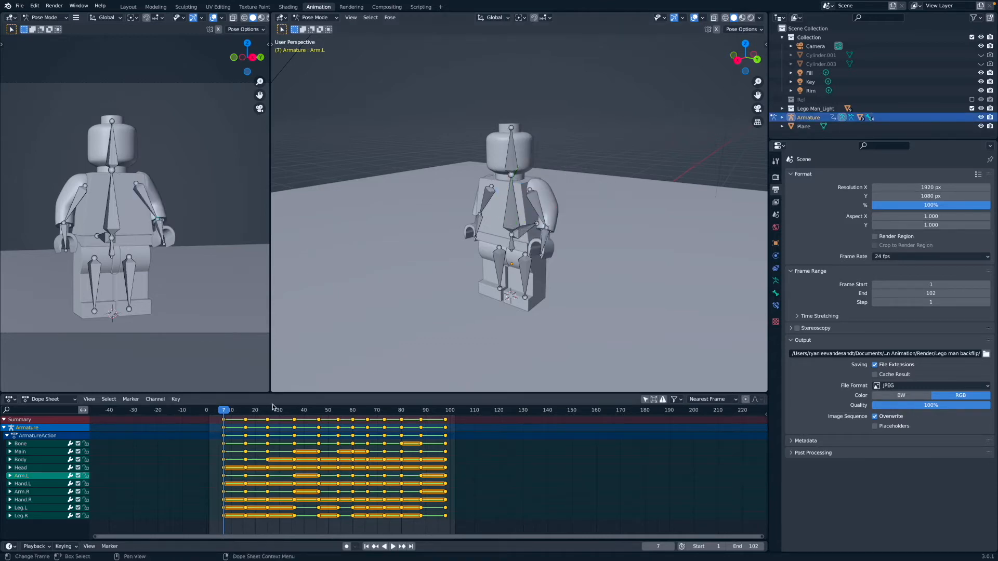
Insert a Location & Rotation keyframe for the left arm bone at frame 7
{"action": "left_click", "coordinate": [513, 210]}
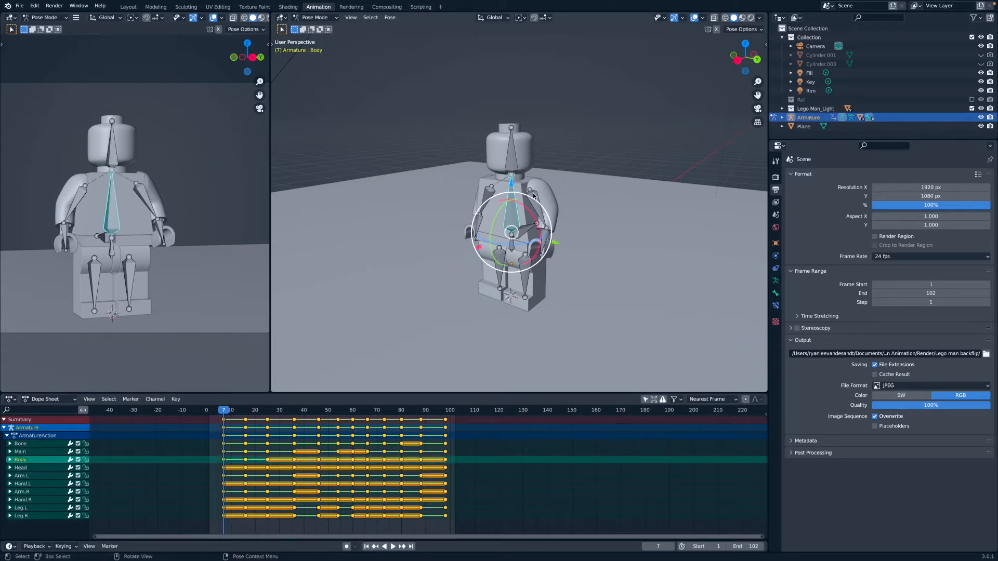
{"action": "left_click", "coordinate": [532, 196]}
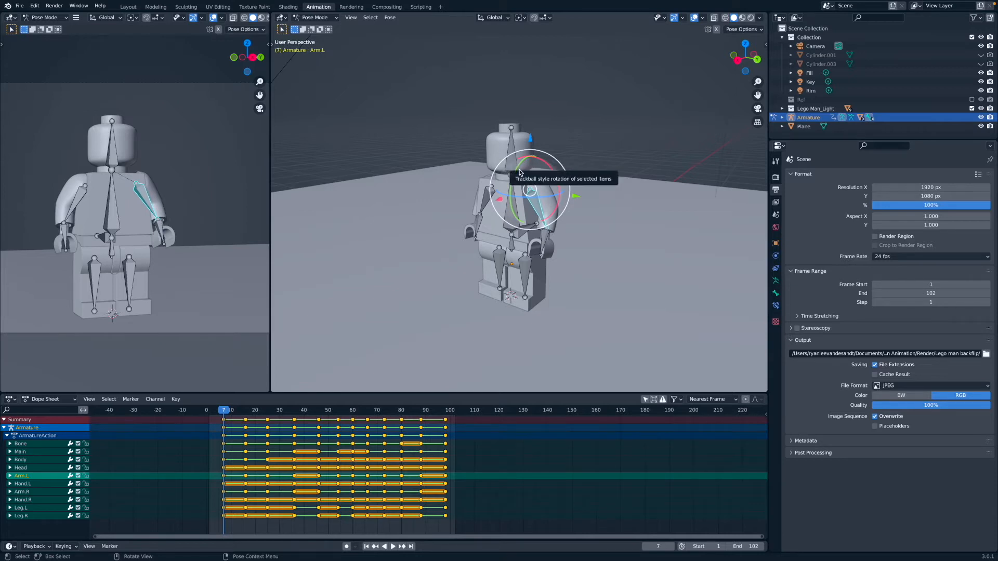
{"action": "key", "text": "i"}
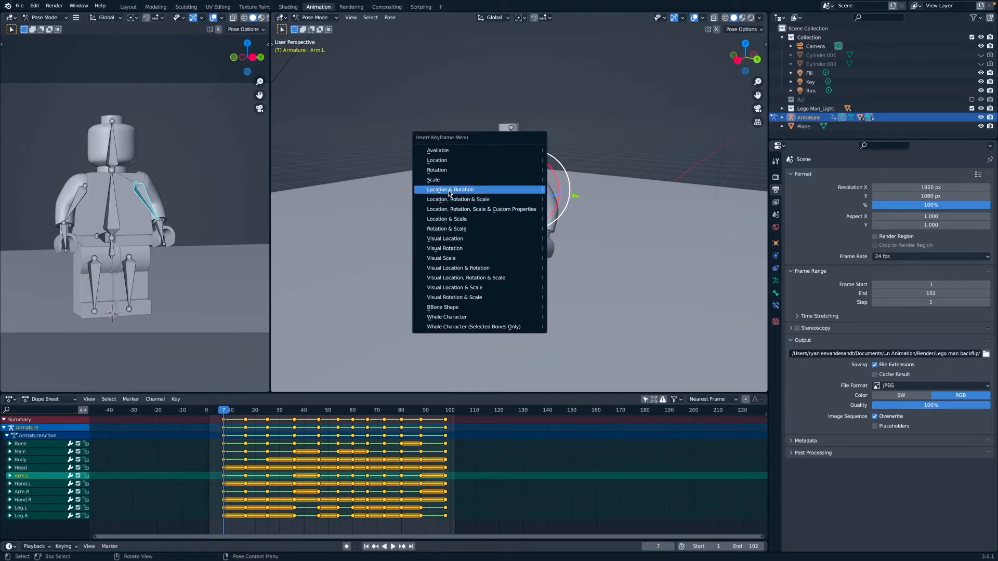
{"action": "left_click", "coordinate": [467, 190]}
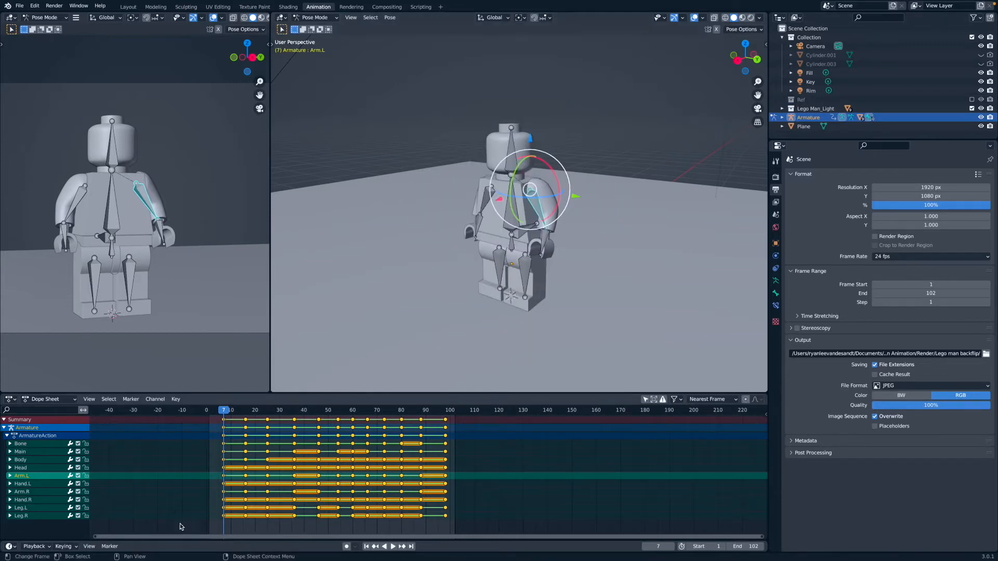
Check the left arm bone's transform values and the armature's object properties
{"action": "left_click", "coordinate": [176, 400]}
{"action": "mouse_move", "coordinate": [197, 275]}
{"action": "key", "text": "n"}
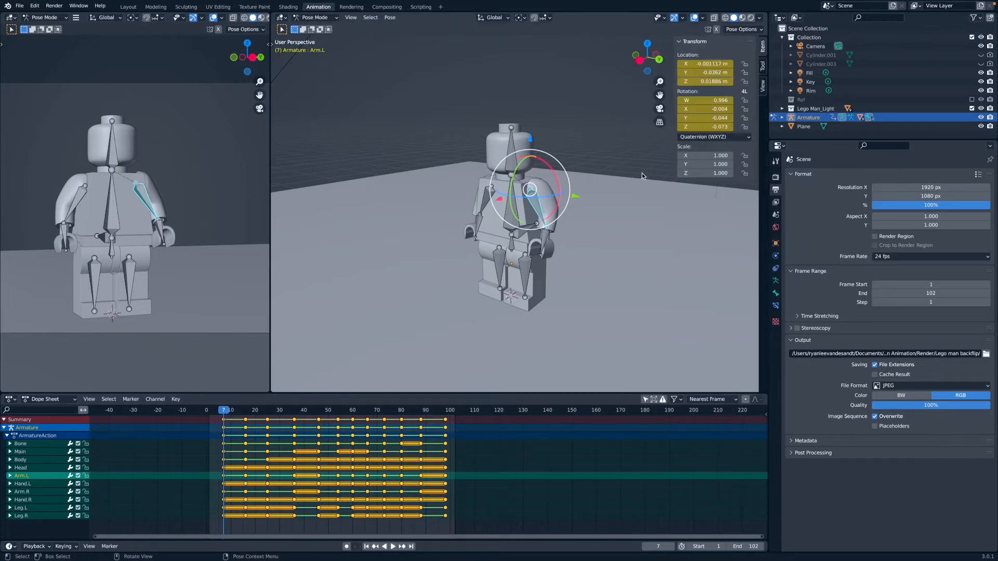
{"action": "key", "text": "n"}
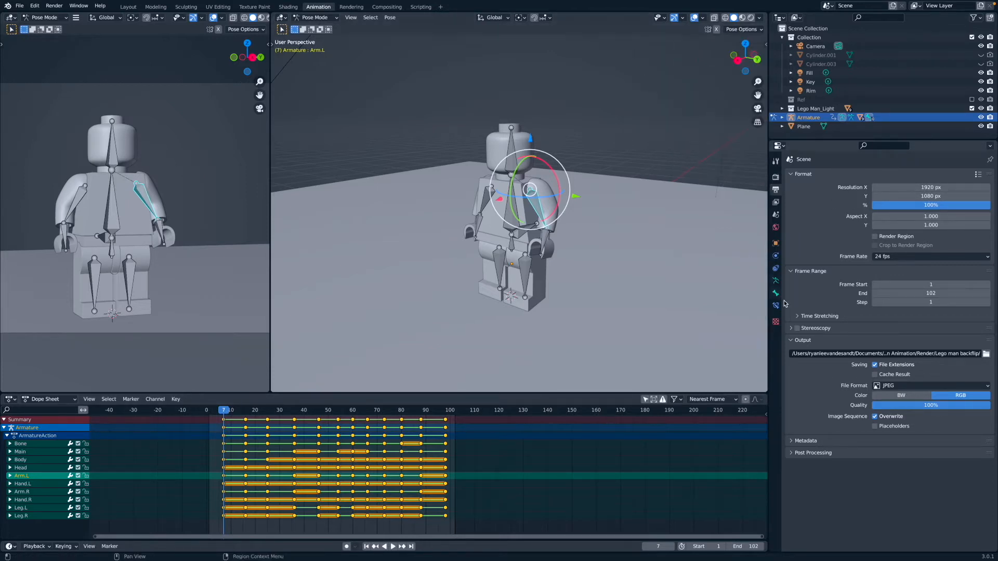
{"action": "left_click", "coordinate": [776, 243]}
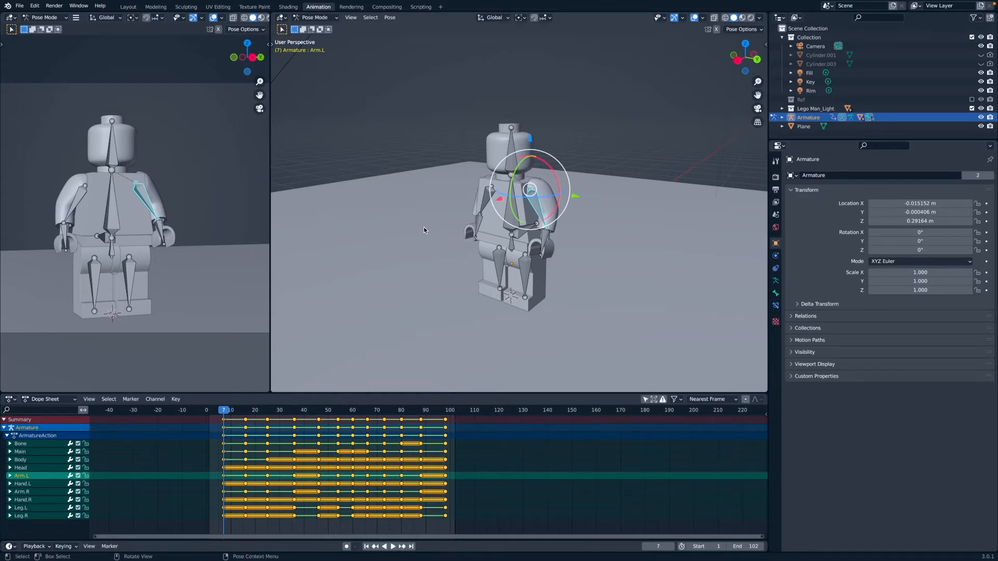
Examine the rig's individual bones by selecting the body, head, arm, hand and leg bones in turn
{"action": "left_click", "coordinate": [511, 208]}
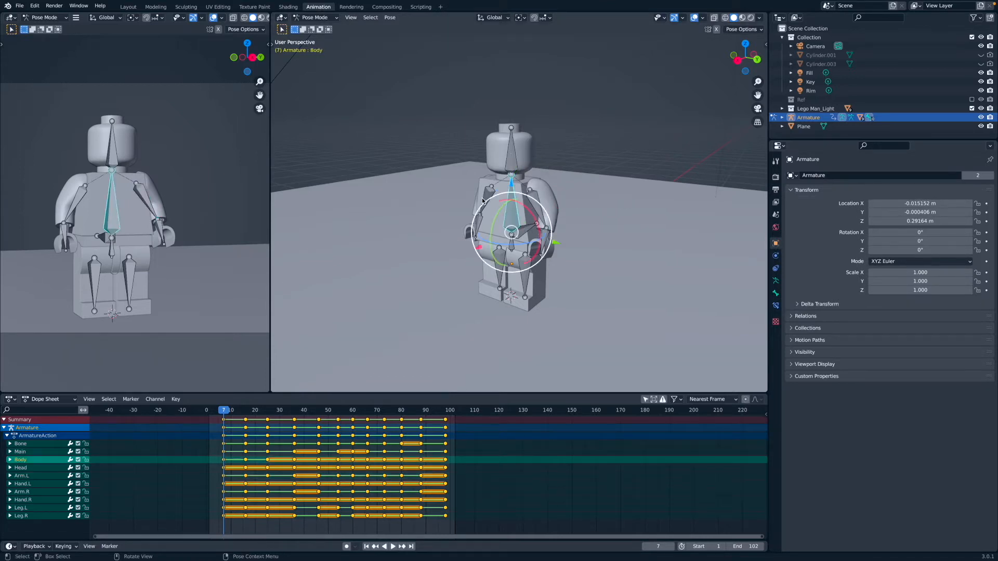
{"action": "left_click", "coordinate": [484, 200]}
{"action": "left_click", "coordinate": [510, 162]}
{"action": "left_click", "coordinate": [528, 235]}
{"action": "left_click", "coordinate": [515, 212]}
{"action": "left_click", "coordinate": [484, 199]}
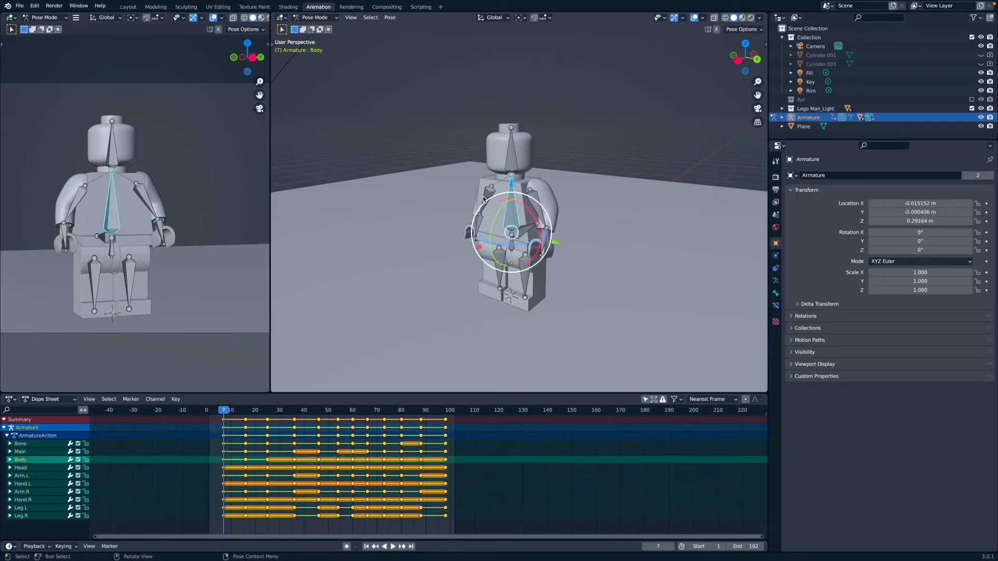
{"action": "left_click", "coordinate": [469, 224]}
{"action": "left_click", "coordinate": [501, 267]}
{"action": "left_click", "coordinate": [526, 270]}
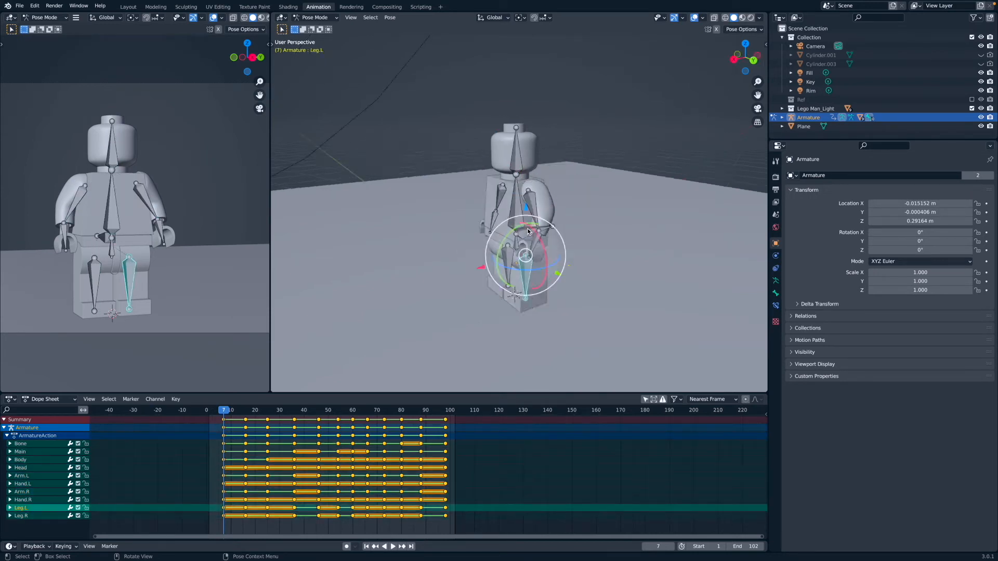
{"action": "middle_click_drag", "start_coordinate": [528, 232], "coordinate": [508, 240]}
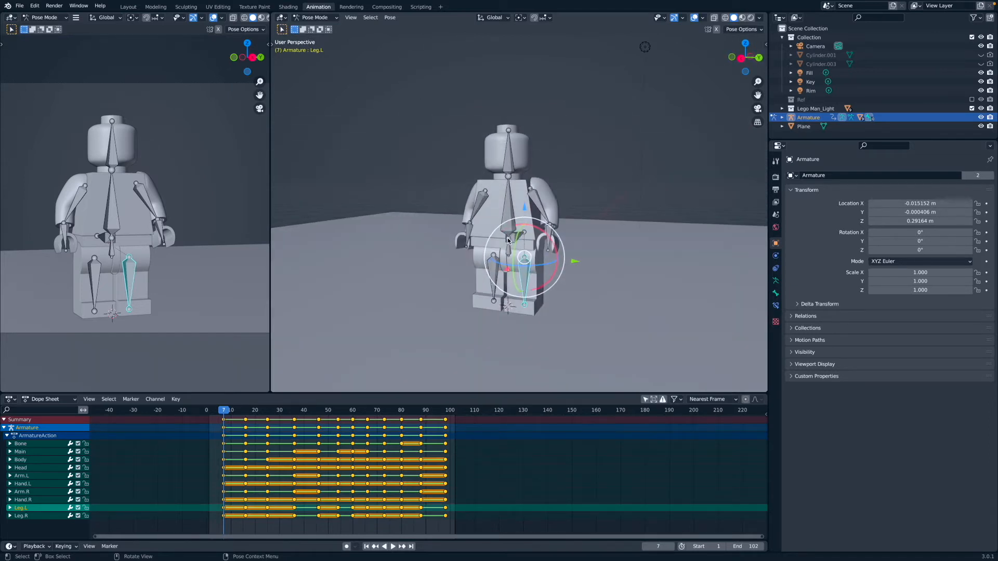
Enlarge the Dope Sheet area and fit all the armature's keyframes in view
{"action": "left_click_drag", "start_coordinate": [357, 393], "coordinate": [357, 381]}
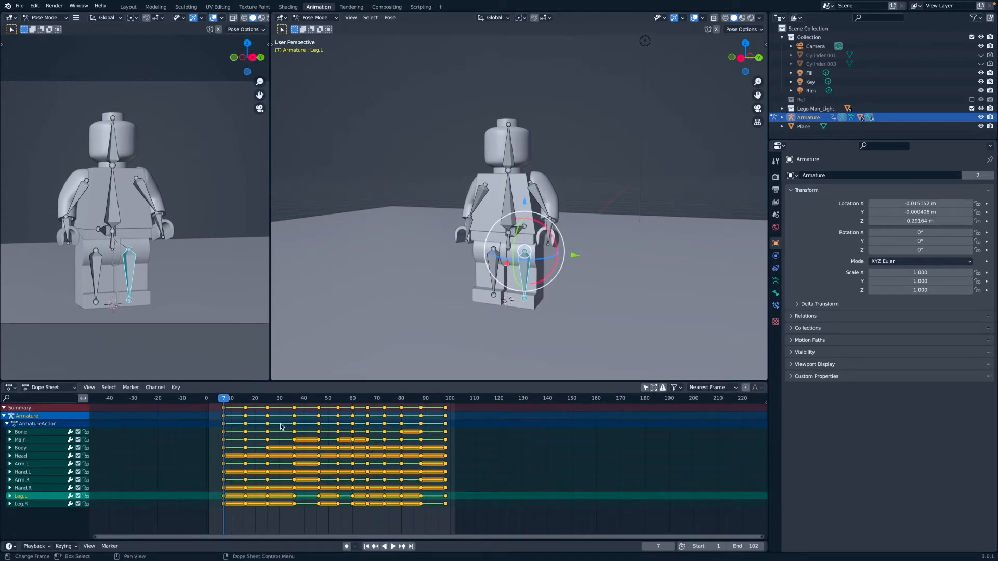
{"action": "middle_click_drag", "start_coordinate": [288, 424], "coordinate": [239, 435], "text": "ctrl"}
{"action": "scroll", "coordinate": [239, 435], "scroll_direction": "down", "scroll_amount": 10, "text": "ctrl"}
{"action": "scroll", "coordinate": [238, 434], "scroll_direction": "up", "scroll_amount": 5, "text": "ctrl"}
{"action": "scroll", "coordinate": [238, 435], "scroll_direction": "left", "scroll_amount": 6}
{"action": "scroll", "coordinate": [239, 435], "scroll_direction": "left", "scroll_amount": 1, "text": "ctrl"}
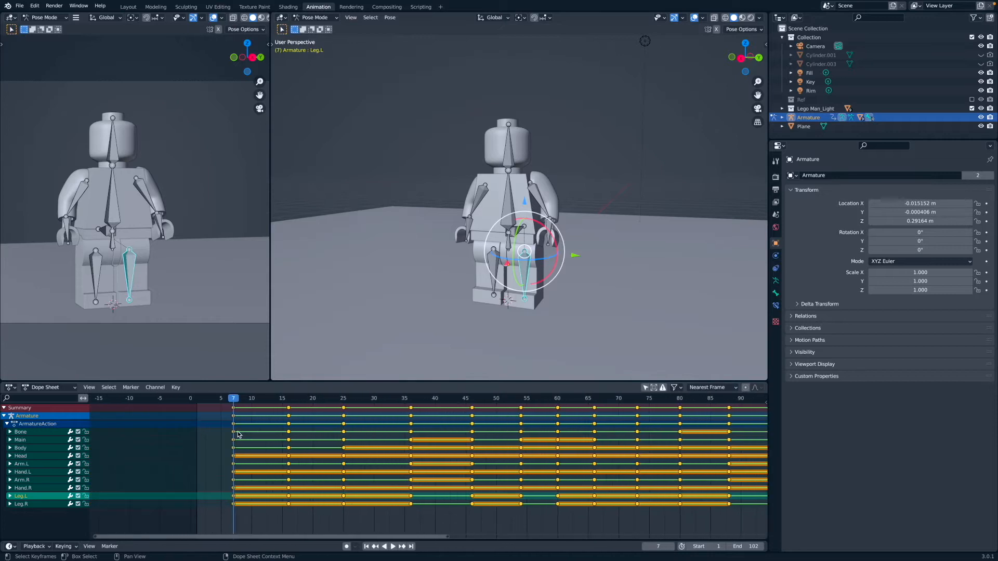
{"action": "mouse_move", "coordinate": [235, 398]}
{"action": "left_mouse_down"}
{"action": "mouse_move", "coordinate": [291, 401]}
{"action": "mouse_move", "coordinate": [232, 402]}
{"action": "left_mouse_up"}
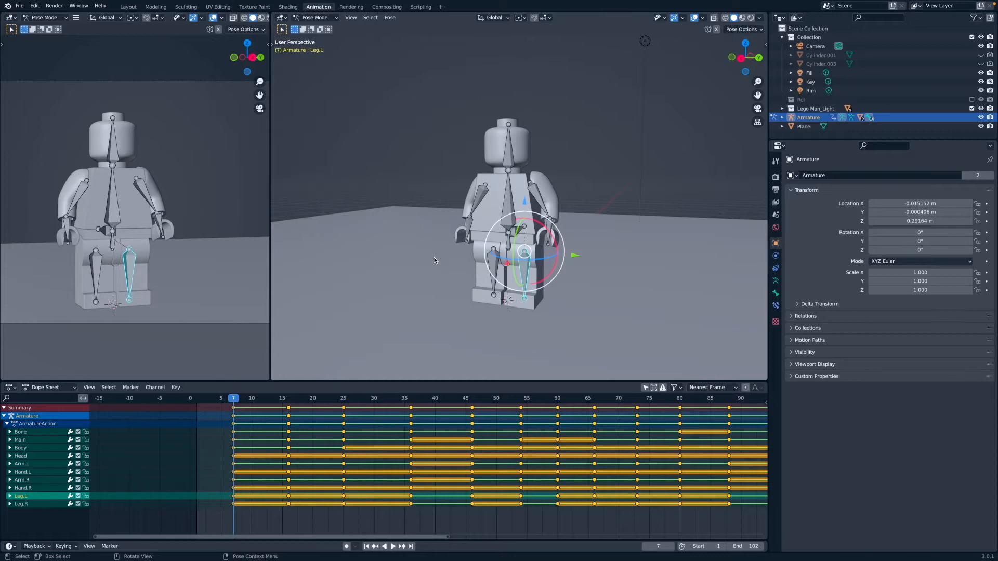
{"action": "scroll", "coordinate": [431, 434], "scroll_direction": "down", "scroll_amount": 5}
{"action": "scroll", "coordinate": [432, 434], "scroll_direction": "up", "scroll_amount": 4}
{"action": "scroll", "coordinate": [434, 434], "scroll_direction": "right", "scroll_amount": 1}
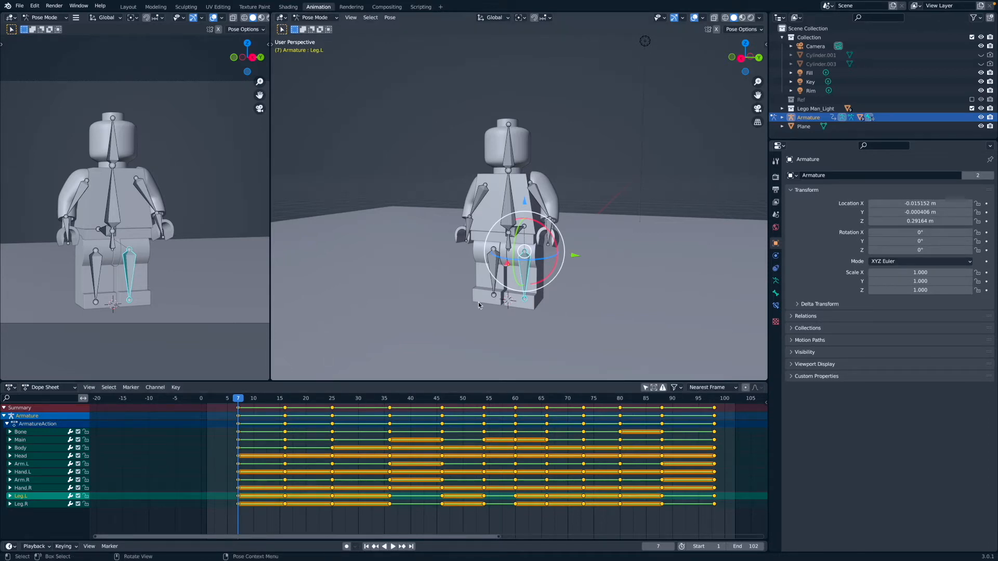
Select the Head bone and split the heightened Dope Sheet area into two stacked editors
{"action": "left_click", "coordinate": [508, 153]}
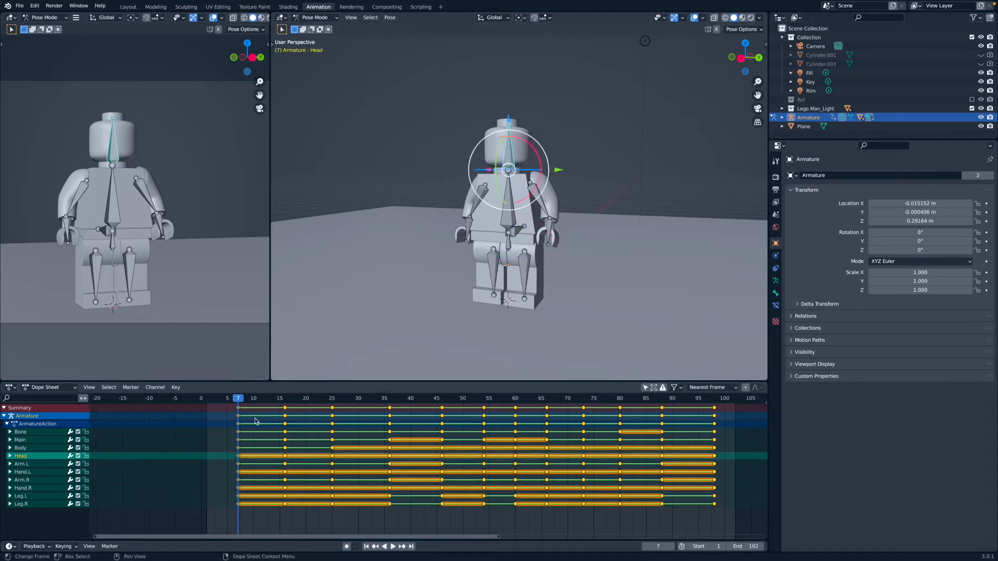
{"action": "left_click_drag", "start_coordinate": [291, 382], "coordinate": [629, 419]}
{"action": "left_click_drag", "start_coordinate": [3, 417], "coordinate": [644, 476]}
{"action": "left_click_drag", "start_coordinate": [630, 419], "coordinate": [176, 341]}
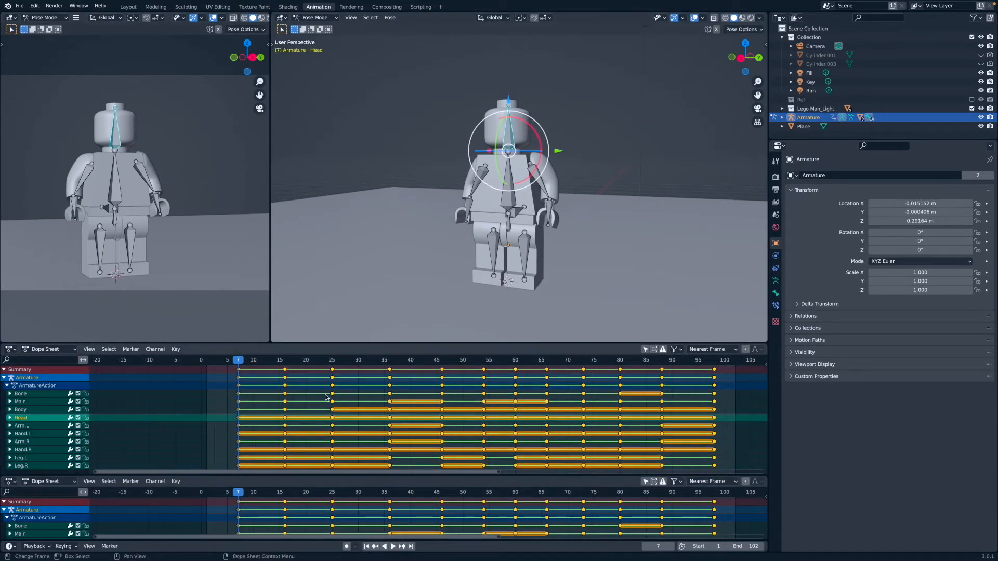
Switch the upper Dope Sheet to the Graph Editor and give the lower Dope Sheet more height
{"action": "left_click", "coordinate": [11, 349]}
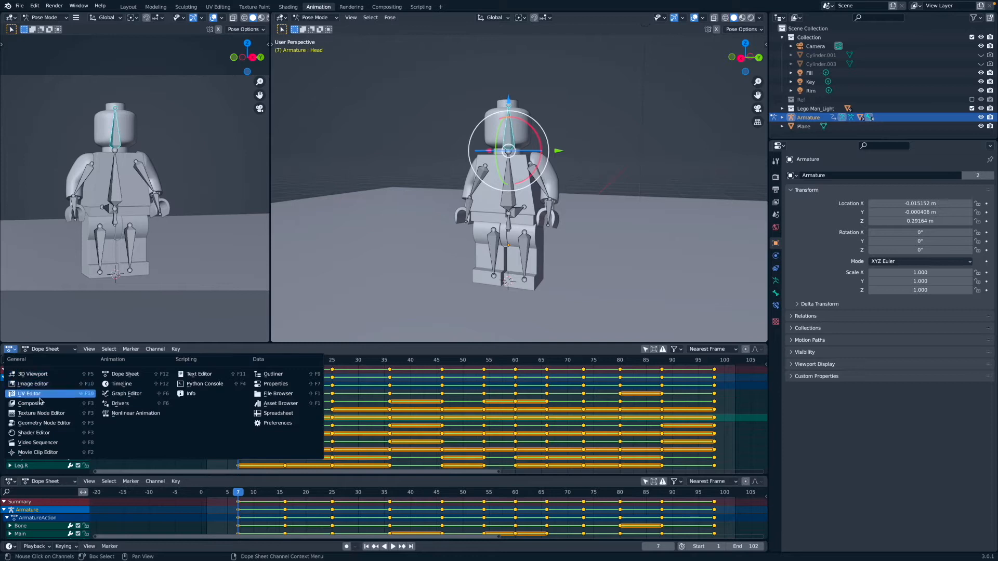
{"action": "left_click", "coordinate": [123, 396]}
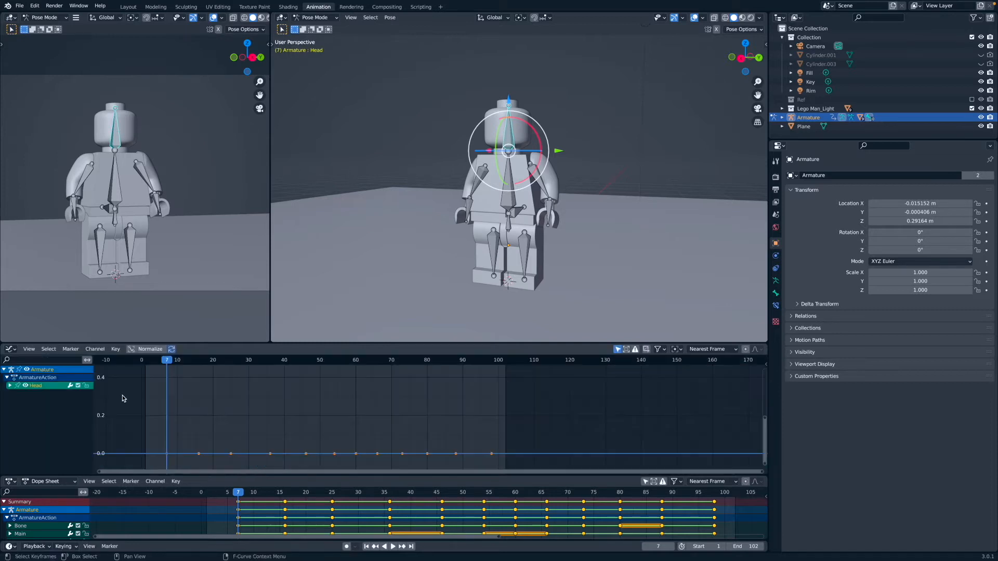
{"action": "scroll", "coordinate": [289, 430], "scroll_direction": "down", "scroll_amount": 3}
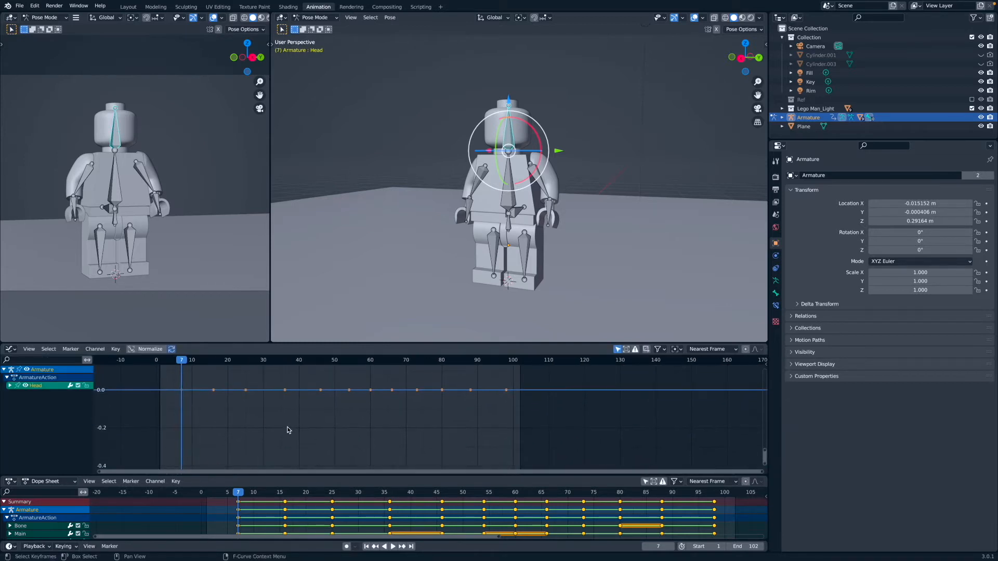
{"action": "left_click_drag", "start_coordinate": [359, 475], "coordinate": [358, 440]}
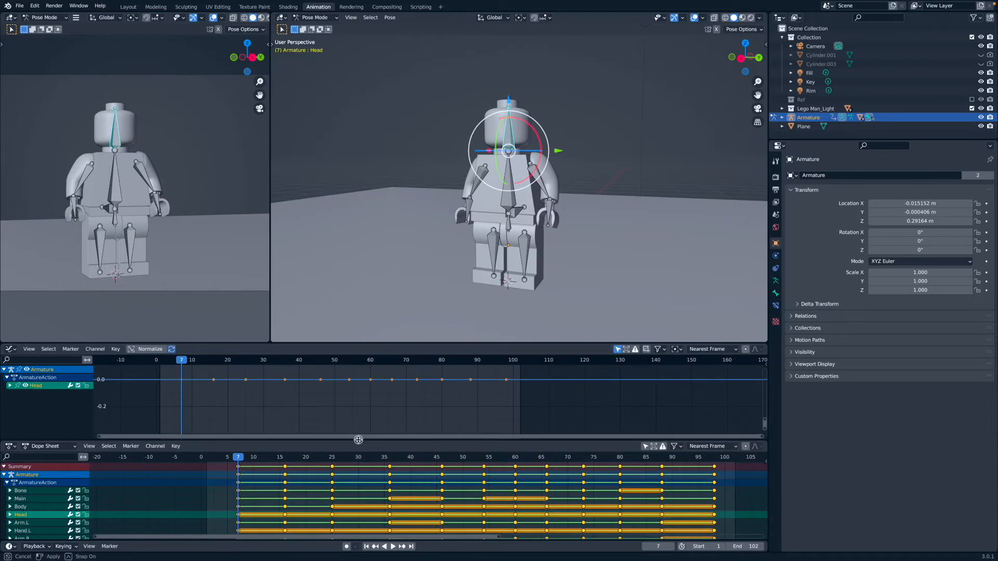
Limit the Dope Sheet to selected bones, inspect the arm and leg bones' channels, and turn the filter back off
{"action": "left_click", "coordinate": [570, 171]}
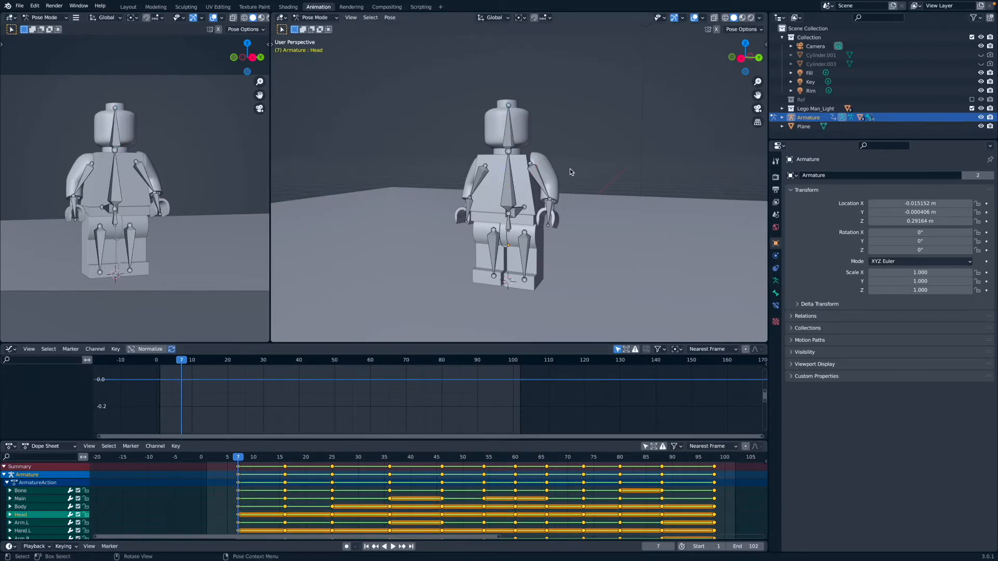
{"action": "left_click", "coordinate": [646, 446]}
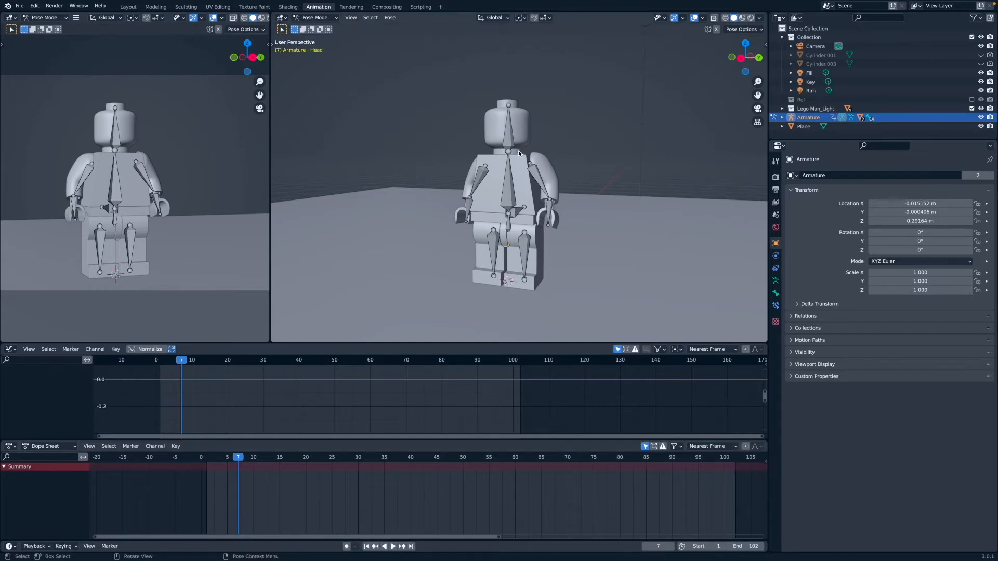
{"action": "left_click", "coordinate": [536, 173]}
{"action": "left_click", "coordinate": [482, 180]}
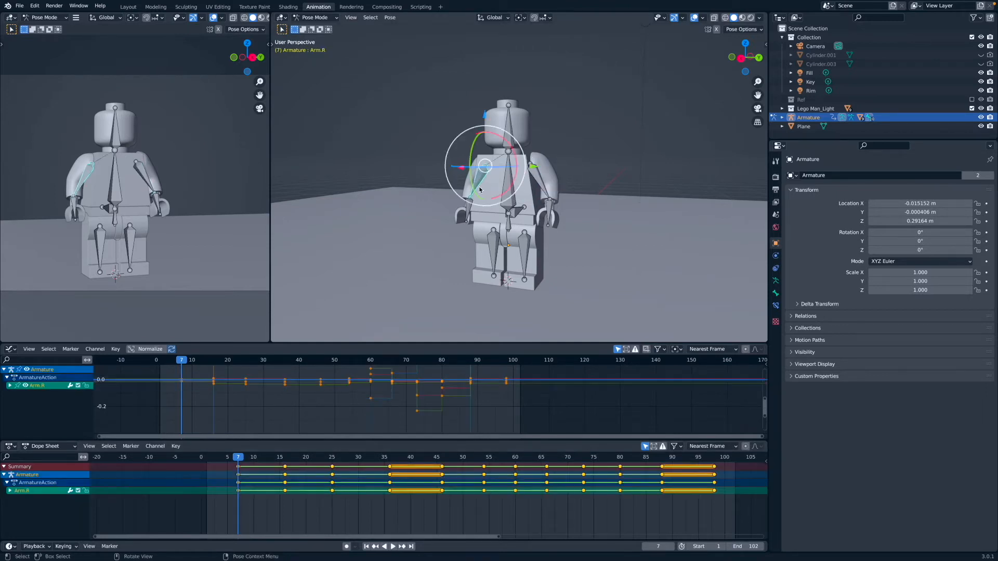
{"action": "left_click", "coordinate": [496, 247]}
{"action": "left_click", "coordinate": [525, 247]}
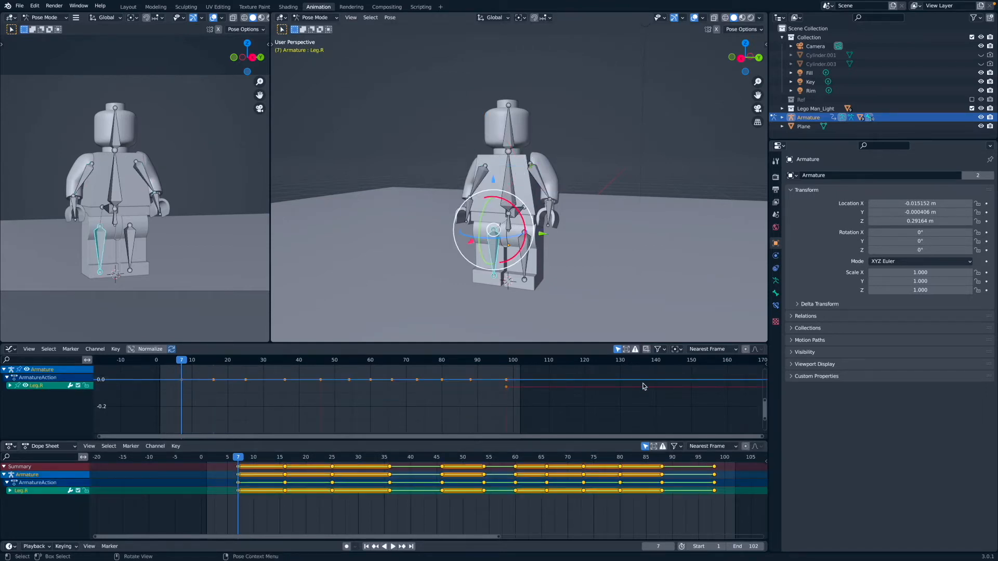
{"action": "left_click", "coordinate": [645, 447]}
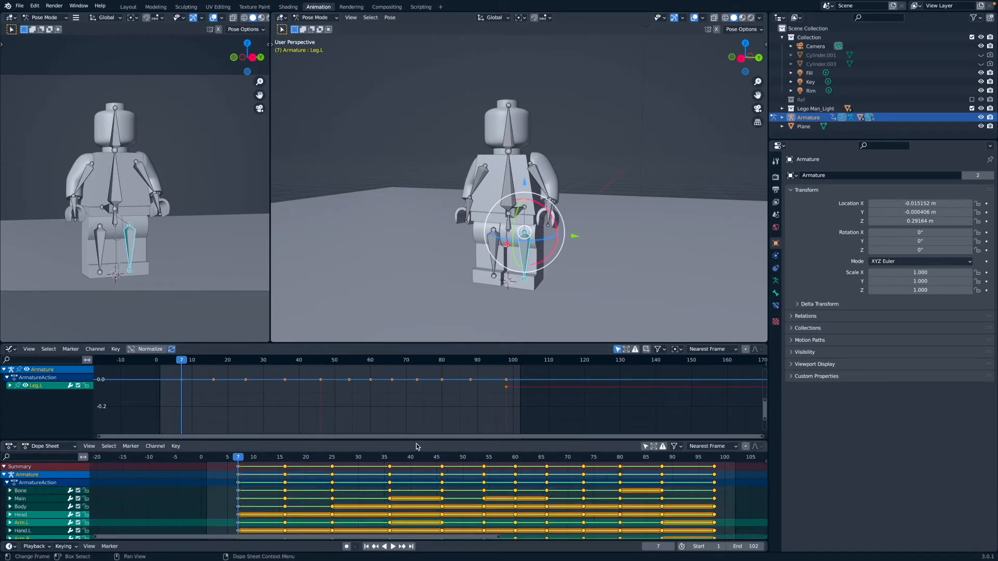
Give the Graph Editor more height and open the Preferences, repositioning and enlarging their window
{"action": "left_click_drag", "start_coordinate": [394, 348], "coordinate": [392, 312]}
{"action": "left_click", "coordinate": [20, 5]}
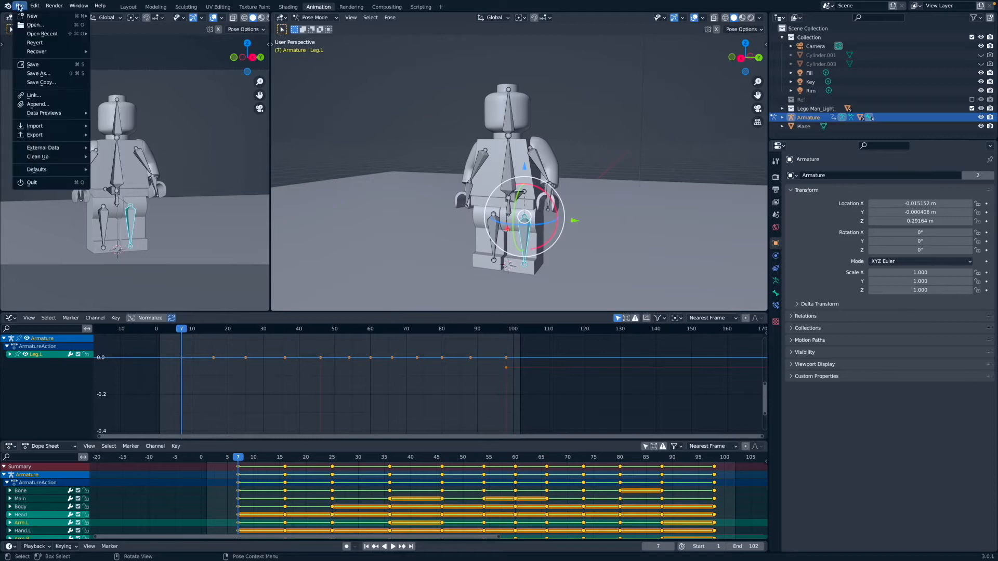
{"action": "mouse_move", "coordinate": [34, 7]}
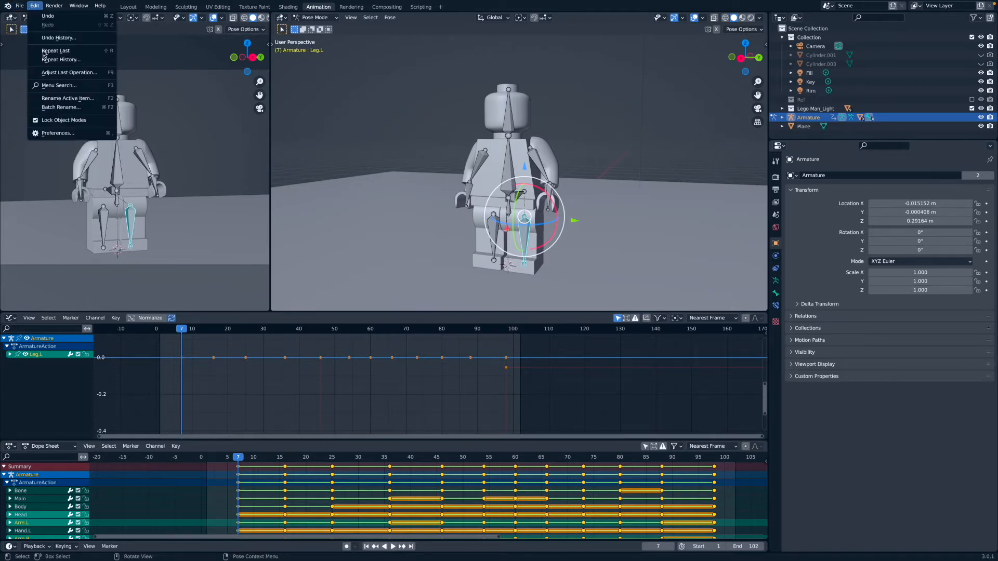
{"action": "left_click", "coordinate": [61, 134]}
{"action": "left_click_drag", "start_coordinate": [90, 22], "coordinate": [182, 36]}
{"action": "left_click_drag", "start_coordinate": [389, 280], "coordinate": [467, 316]}
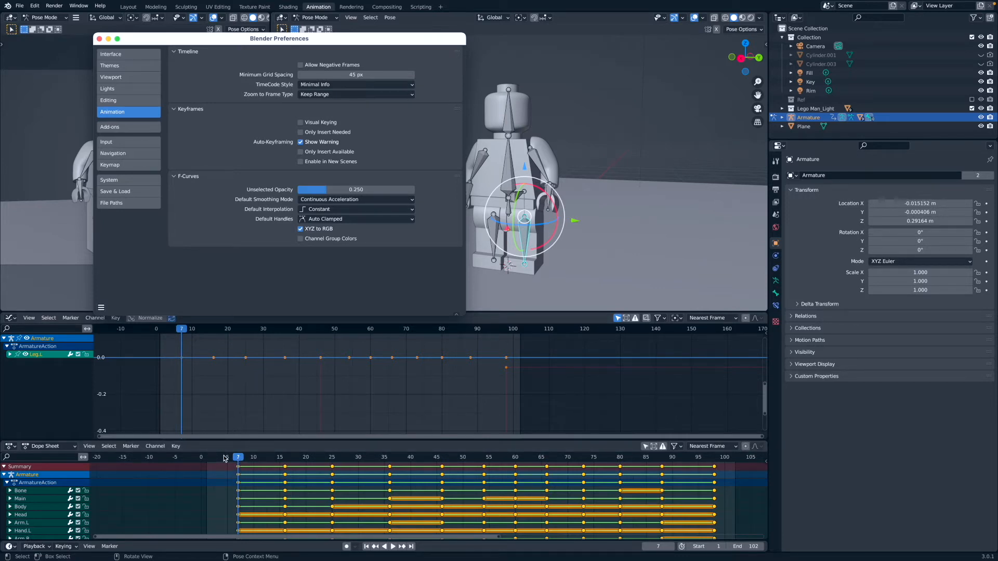
Look through the Editing, Interface and Themes preferences, check the default interpolation under Animation, and close the Preferences
{"action": "scroll", "coordinate": [333, 397], "scroll_direction": "down", "scroll_amount": 1}
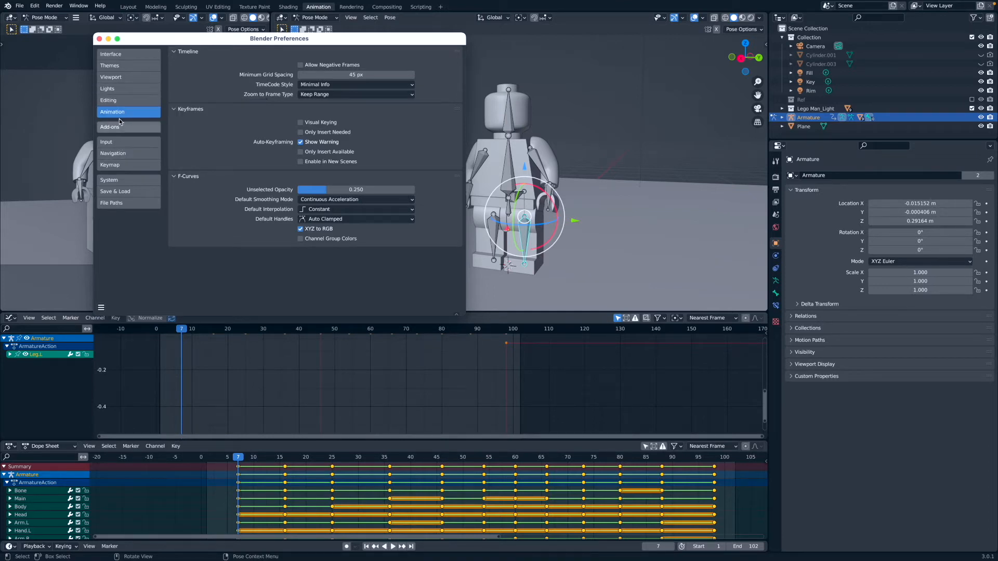
{"action": "left_click", "coordinate": [120, 99]}
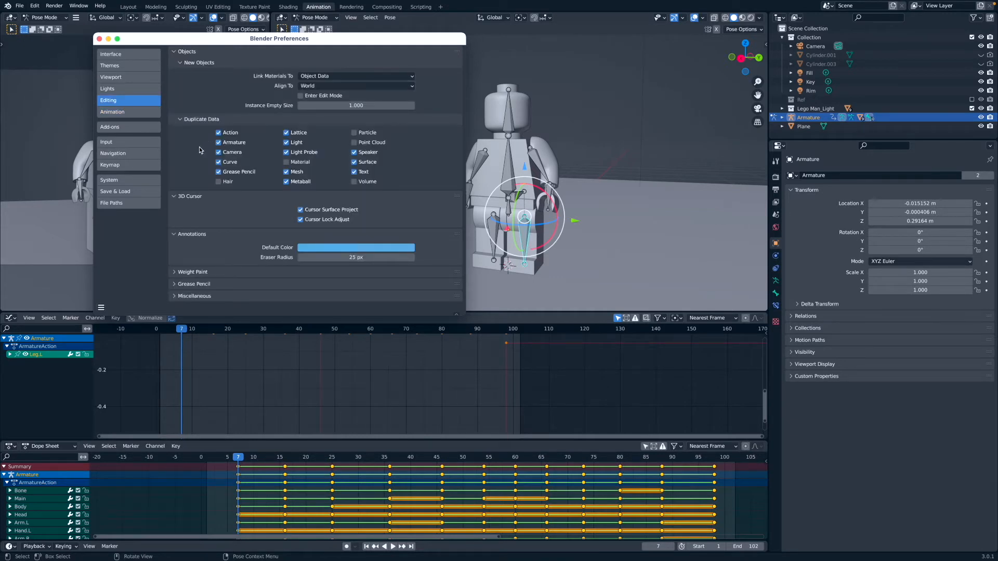
{"action": "left_click", "coordinate": [115, 55]}
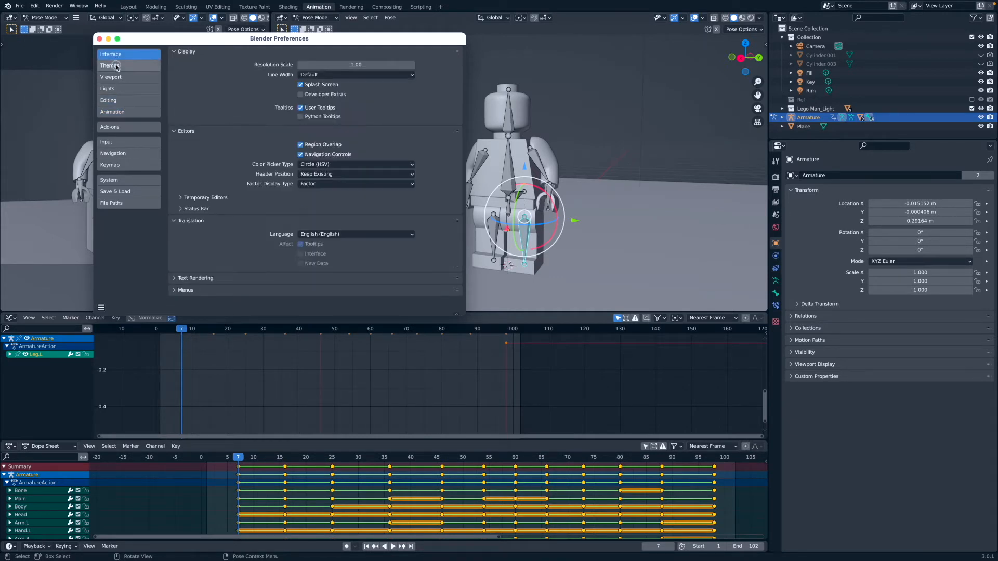
{"action": "left_click", "coordinate": [117, 78]}
{"action": "left_click", "coordinate": [116, 66]}
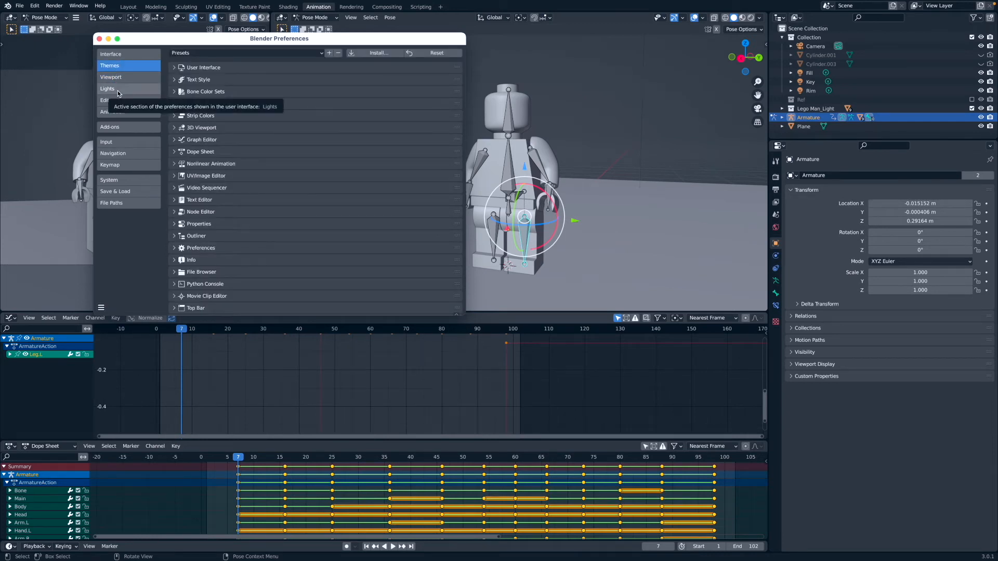
{"action": "left_click", "coordinate": [119, 113]}
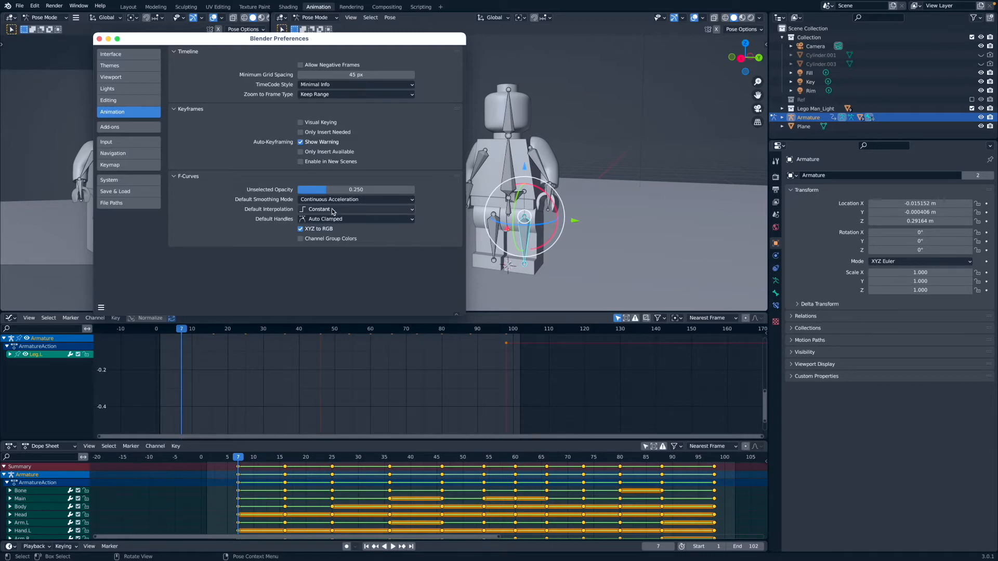
{"action": "left_click", "coordinate": [99, 39]}
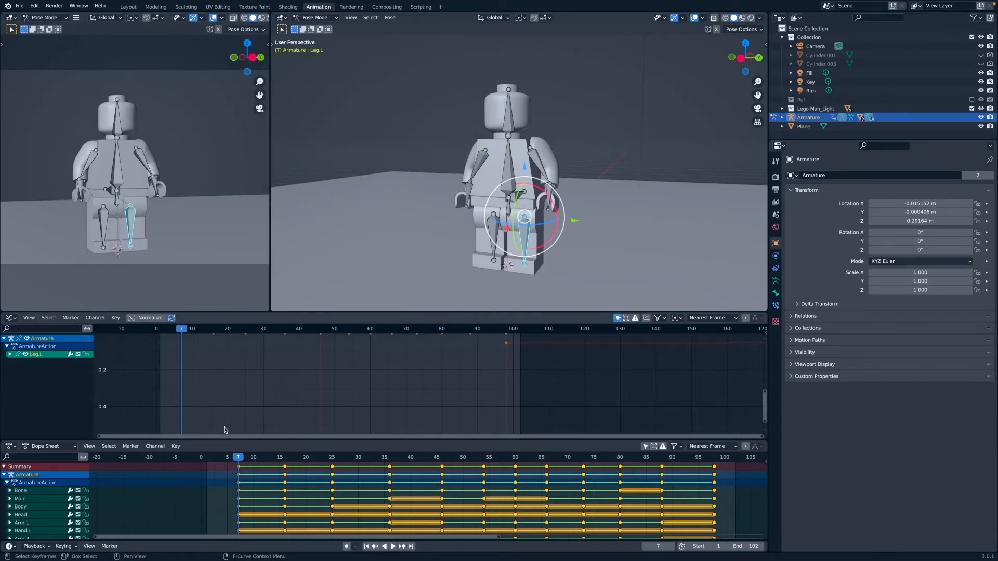
Enlarge the Graph Editor and the Dope Sheet so that every bone channel down to Leg.R fits
{"action": "scroll", "coordinate": [202, 386], "scroll_direction": "up", "scroll_amount": 3}
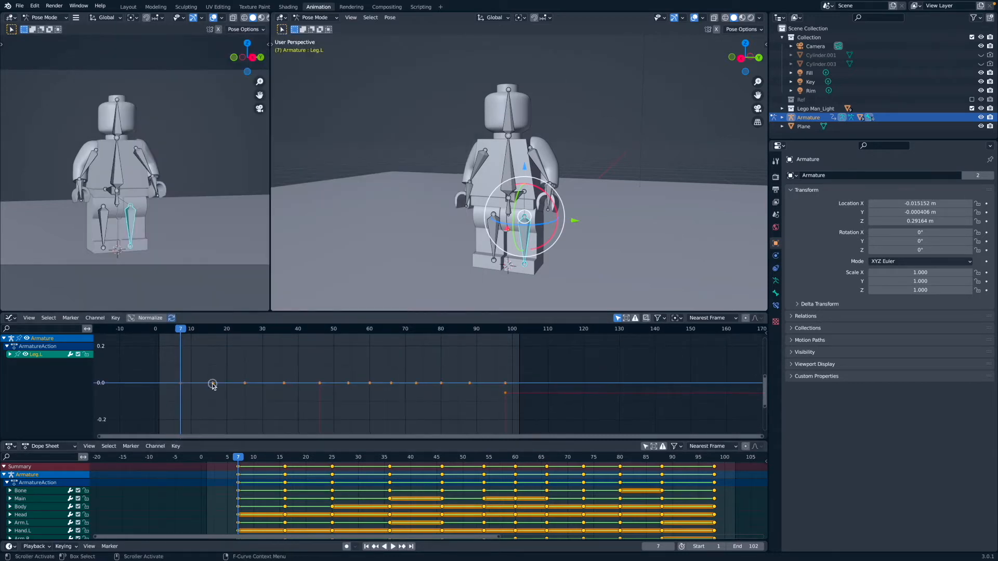
{"action": "right_click", "coordinate": [213, 385]}
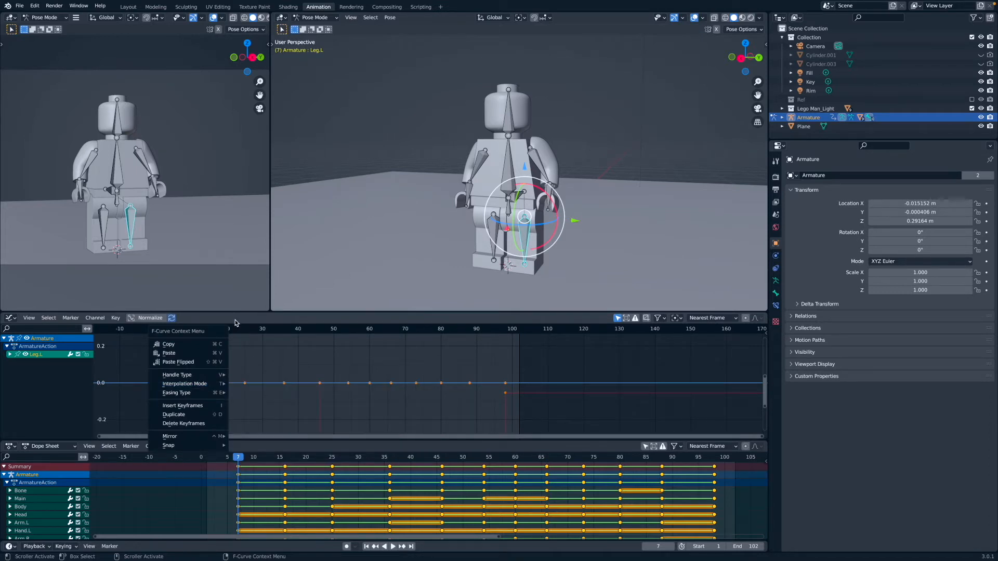
{"action": "left_click_drag", "start_coordinate": [250, 312], "coordinate": [251, 289]}
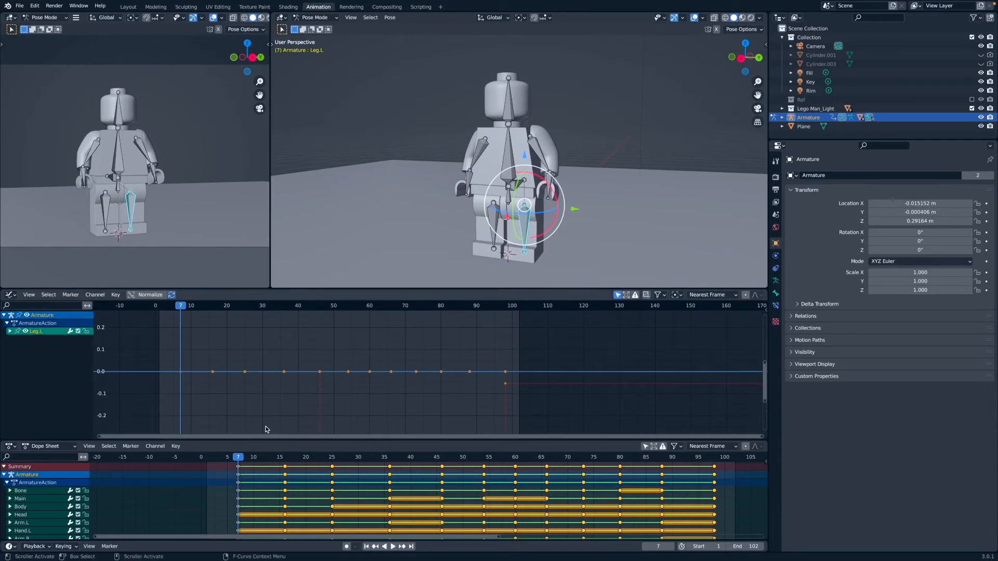
{"action": "left_click_drag", "start_coordinate": [267, 442], "coordinate": [267, 408]}
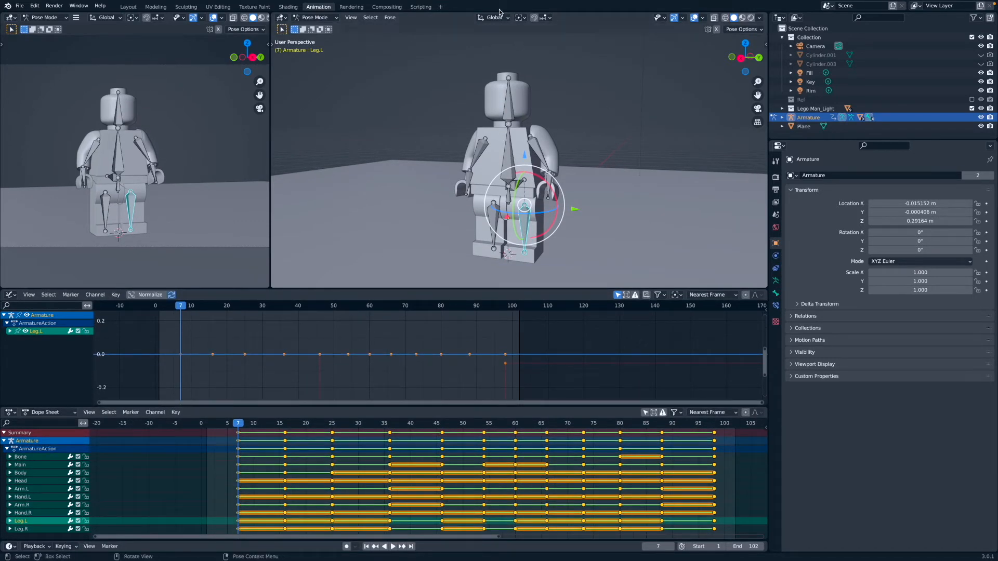
Switch to the YouTube video "How To BACK FLIP Super Slow Motion Analysis" in the browser and play it from 1:03
{"action": "middle_click_drag", "start_coordinate": [523, 202], "coordinate": [540, 190]}
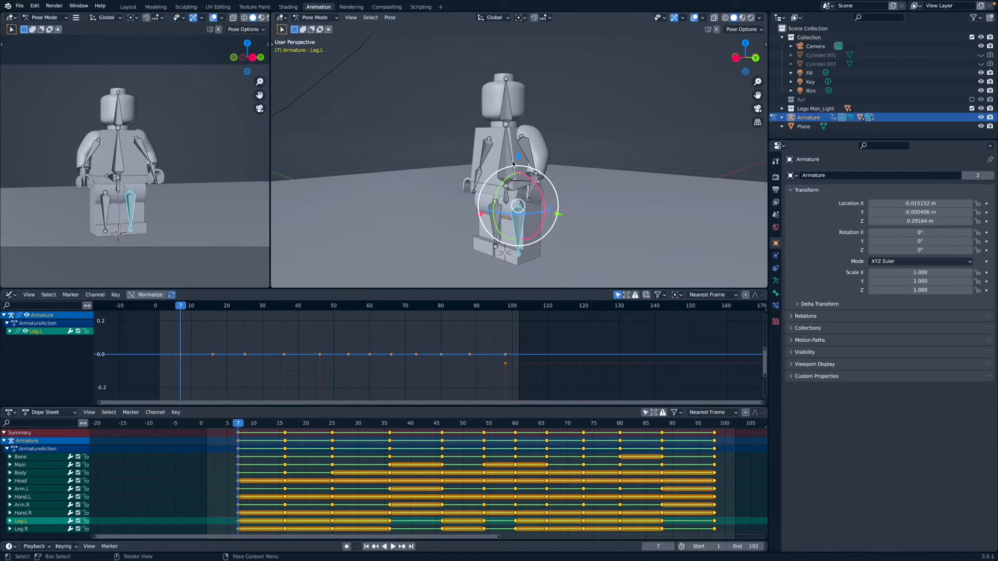
{"action": "key", "text": "ctrl+Left"}
{"action": "left_click_drag", "start_coordinate": [237, 491], "coordinate": [176, 489]}
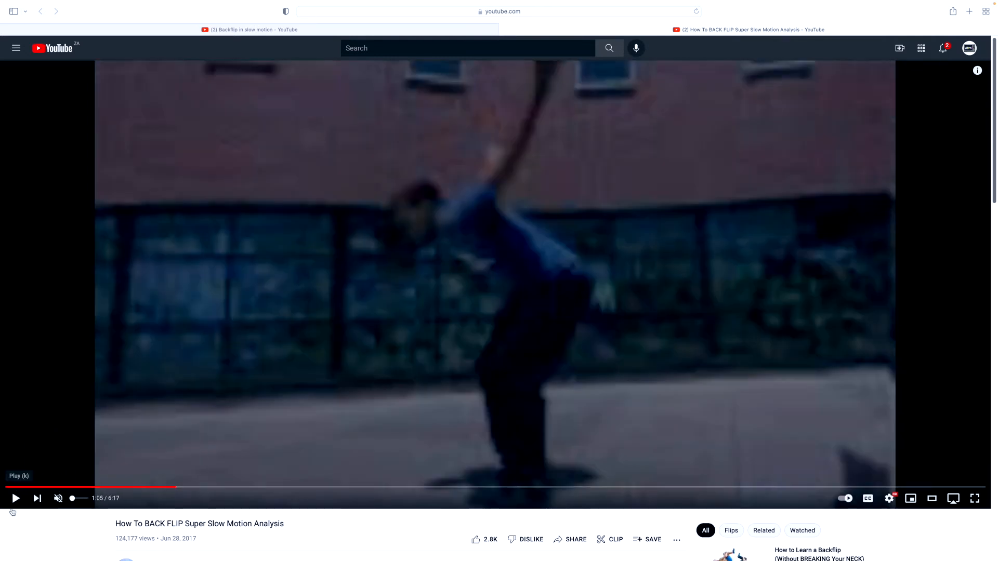
{"action": "left_click", "coordinate": [16, 499]}
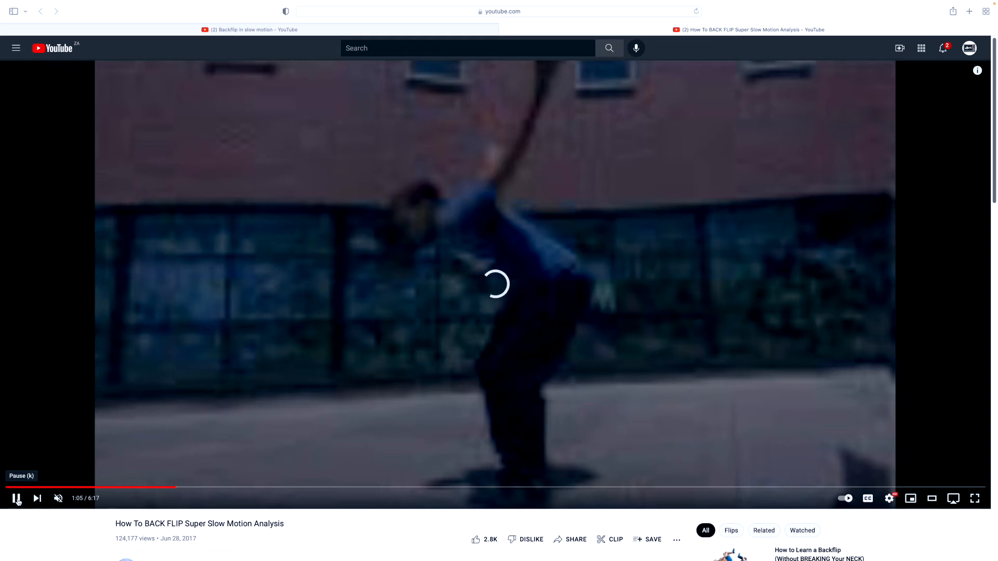
{"action": "left_click", "coordinate": [17, 499]}
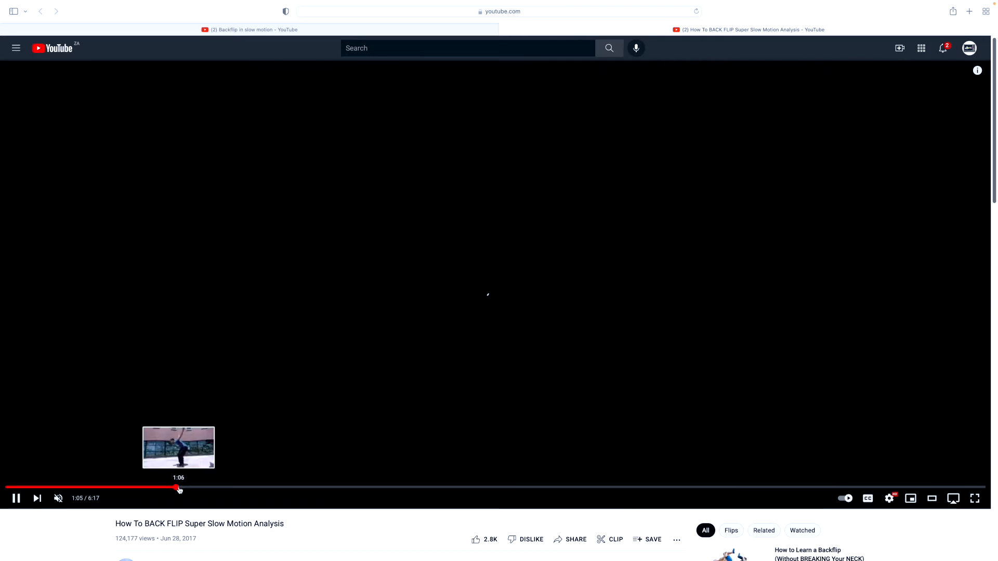
{"action": "left_click", "coordinate": [172, 489]}
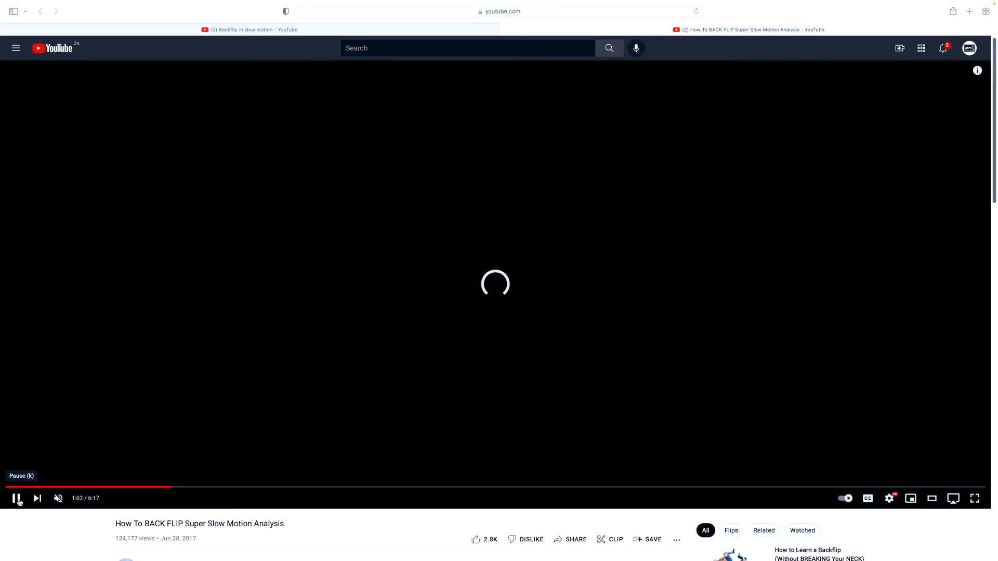
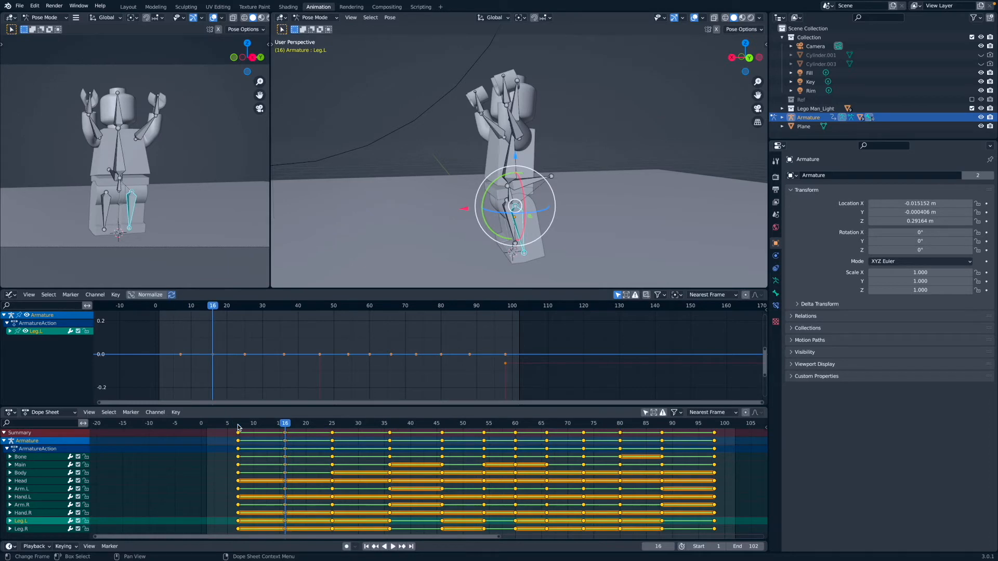
In Blender, examine the backflip's poses keyframe by keyframe, going forward from frame 7 past frame 73
{"action": "key", "text": "Down"}
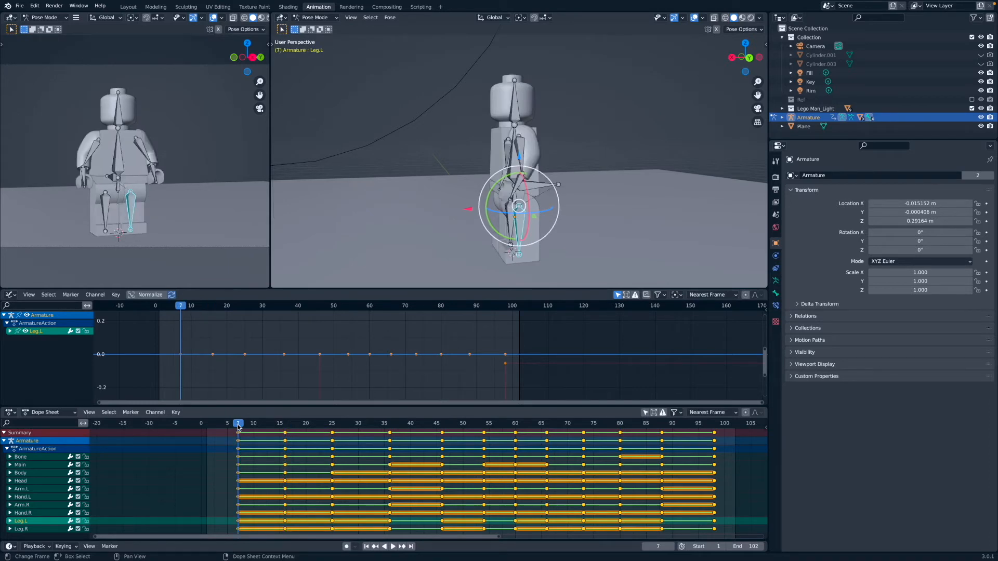
{"action": "key", "text": "Up"}
{"action": "key", "text": "Down"}
{"action": "key", "text": "Up"}
{"action": "key", "text": "Up"}
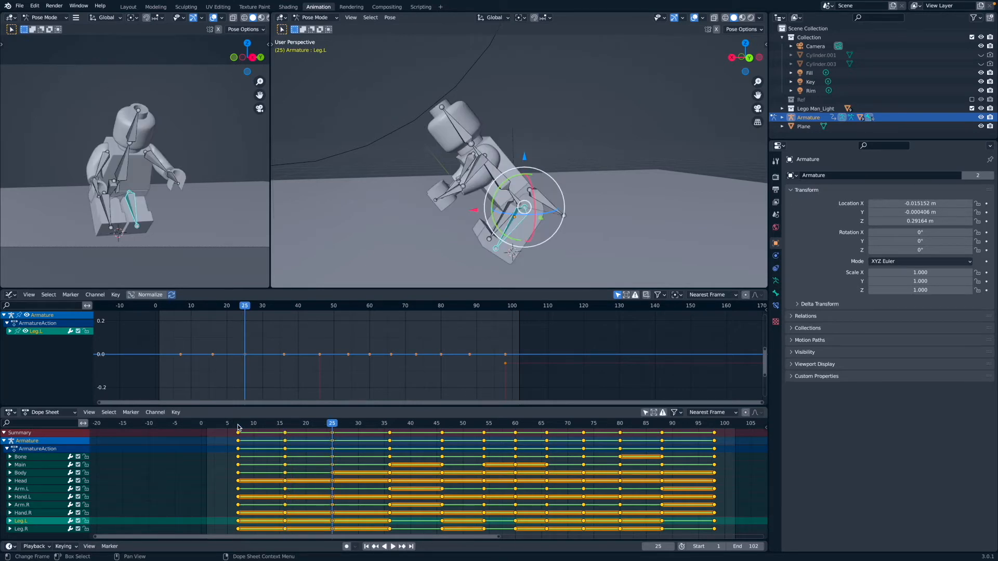
{"action": "key", "text": "Up"}
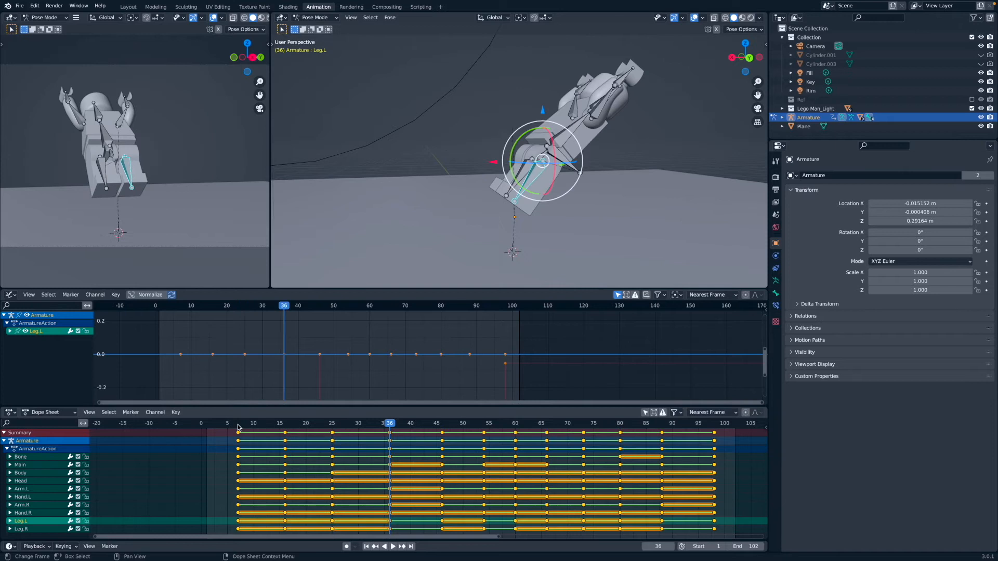
{"action": "key", "text": "Up"}
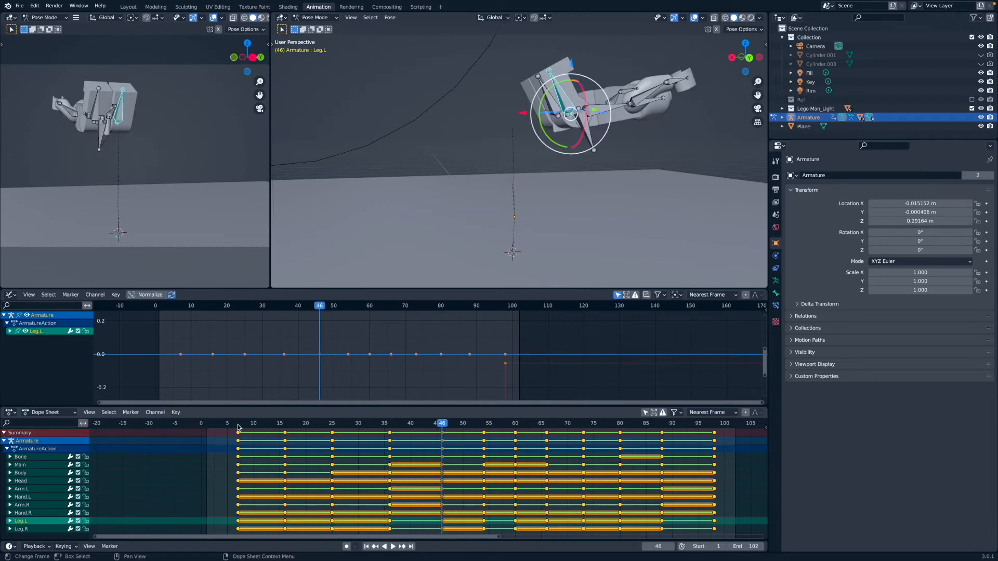
{"action": "key", "text": "Up"}
{"action": "key", "text": "Up"}
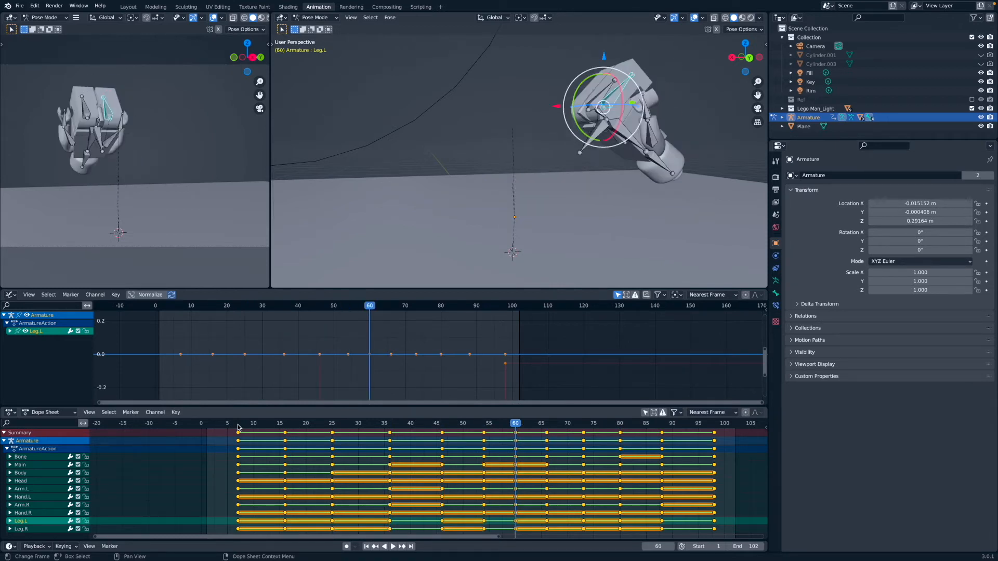
{"action": "key", "text": "Up"}
{"action": "key", "text": "Up"}
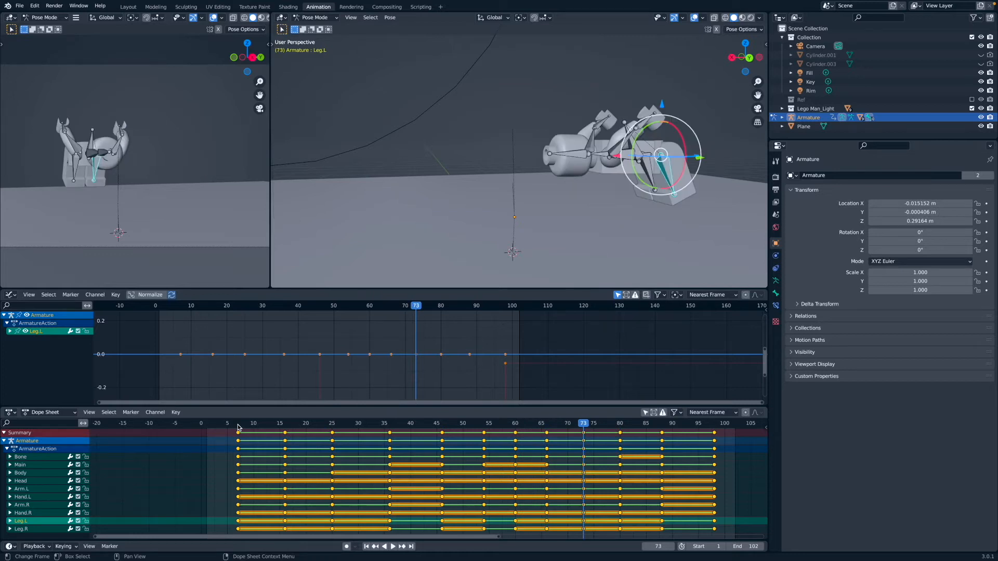
{"action": "key", "text": "Down"}
{"action": "key", "text": "Up"}
{"action": "key", "text": "Up"}
{"action": "key", "text": "Up"}
{"action": "key", "text": "Up"}
Review the backflip's poses in reverse, keyframe by keyframe, back to the first keyframe at frame 7
{"action": "key", "text": "Down"}
{"action": "key", "text": "Down"}
{"action": "key", "text": "Down"}
{"action": "key", "text": "Down"}
{"action": "key", "text": "Down"}
{"action": "key", "text": "Down"}
{"action": "key", "text": "Down"}
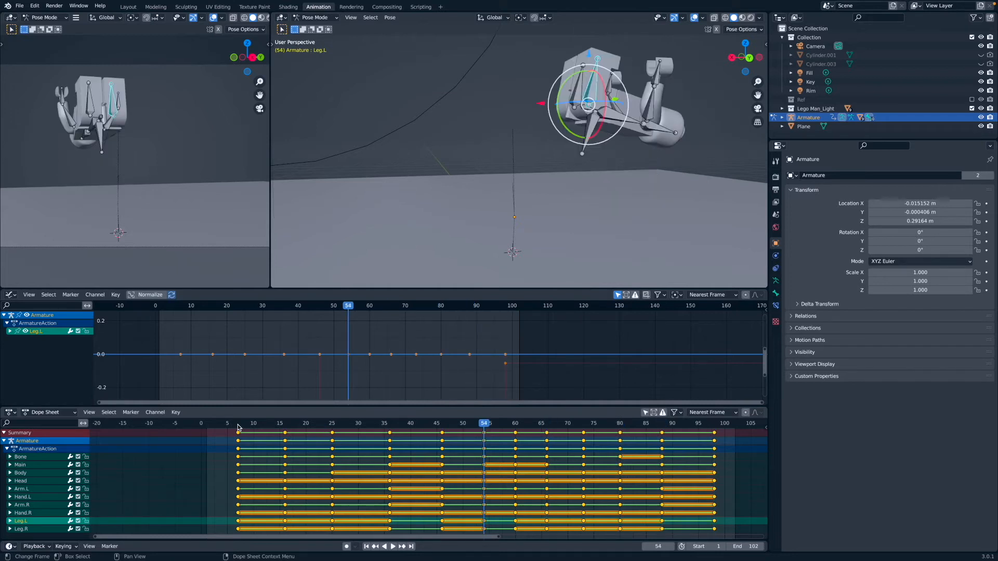
{"action": "key", "text": "Down"}
{"action": "key", "text": "Down"}
{"action": "key", "text": "Down"}
{"action": "key", "text": "Down"}
{"action": "key", "text": "Down"}
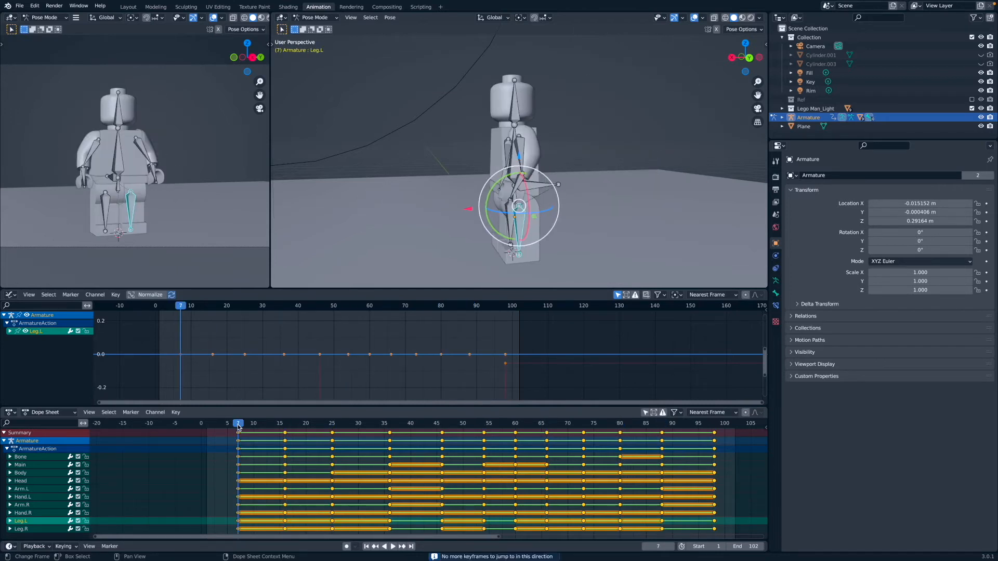
Play the backflip animation and go back through its keyframes to the standing pose at frame 7
{"action": "key", "text": "space"}
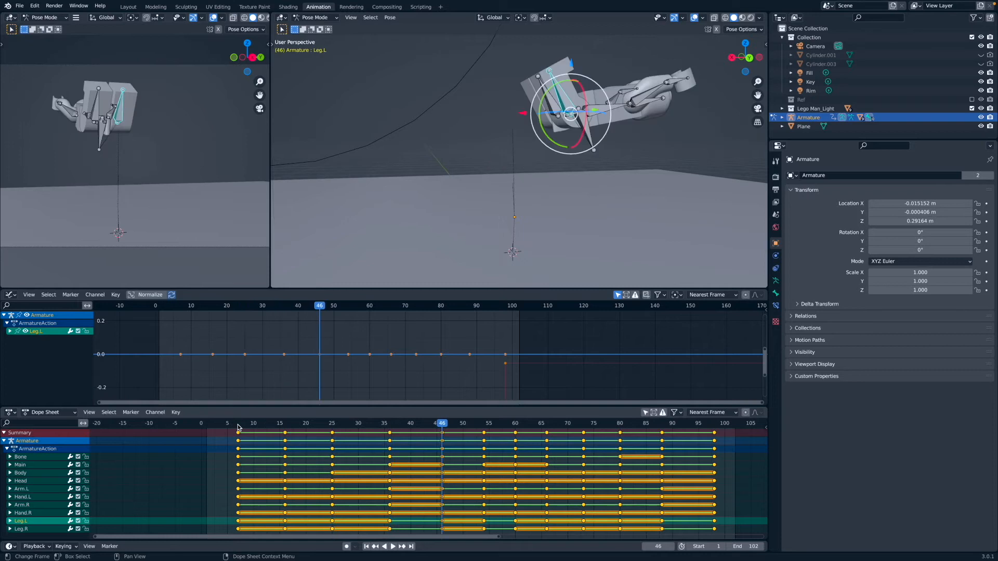
{"action": "key", "text": "Down"}
{"action": "key", "text": "Down"}
{"action": "key", "text": "Down"}
{"action": "key", "text": "Down"}
{"action": "key", "text": "Down"}
{"action": "key", "text": "Down"}
{"action": "key", "text": "Down"}
{"action": "key", "text": "Down"}
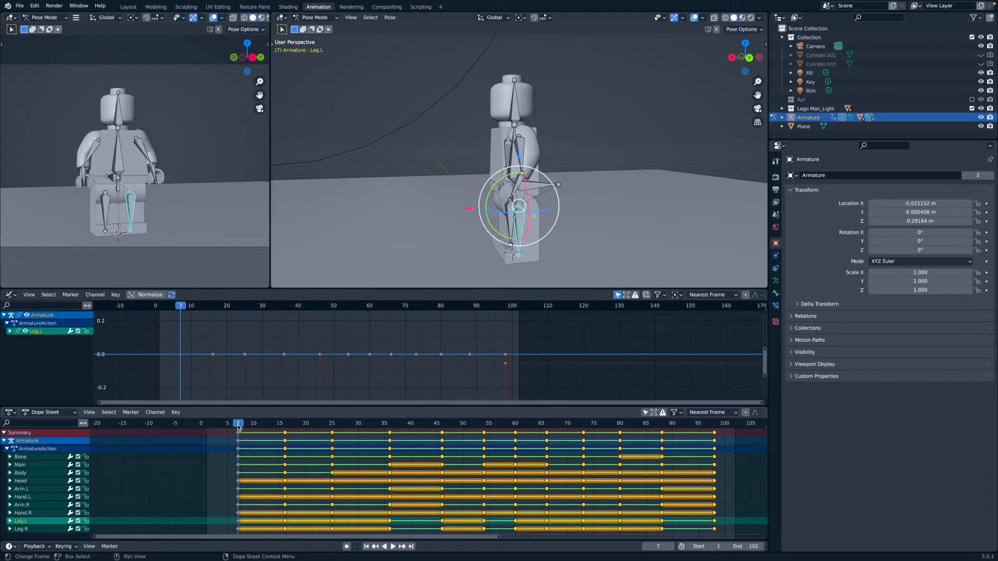
Compare the poses at frames 25, 36 and 46, stop at frame 46, and give the Dope Sheet more height
{"action": "key", "text": "Up"}
{"action": "key", "text": "Up"}
{"action": "key", "text": "Up"}
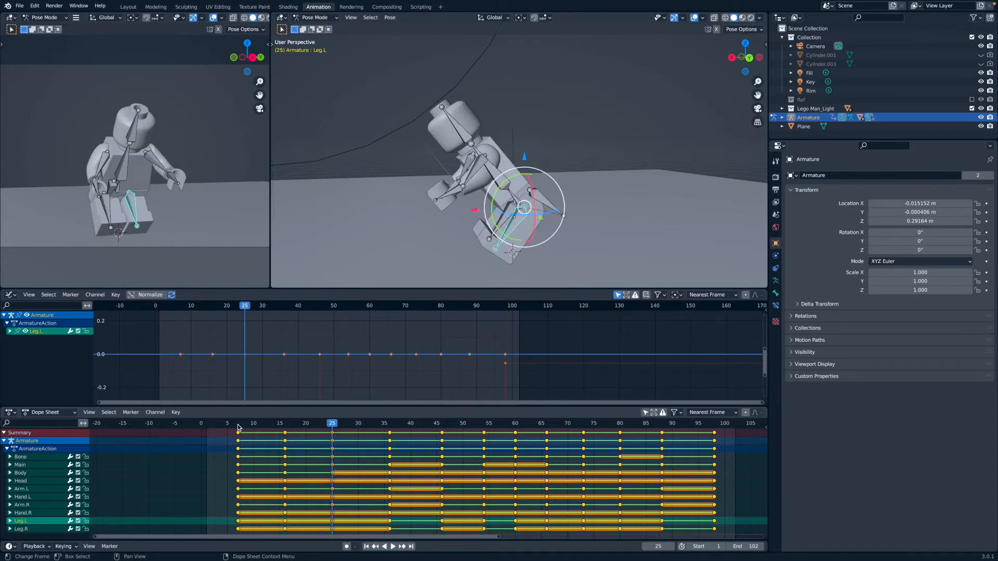
{"action": "key", "text": "Down"}
{"action": "key", "text": "Up"}
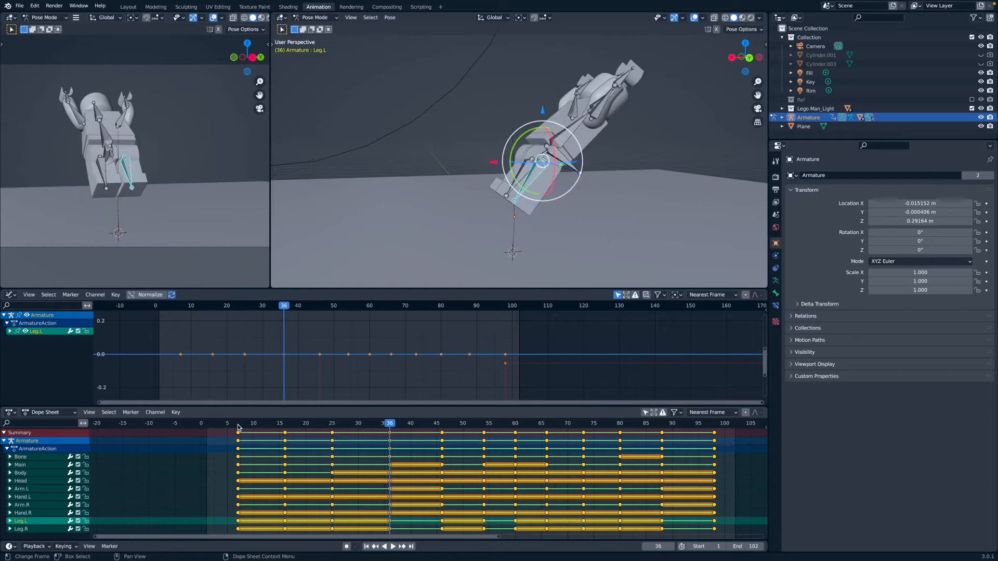
{"action": "key", "text": "Down"}
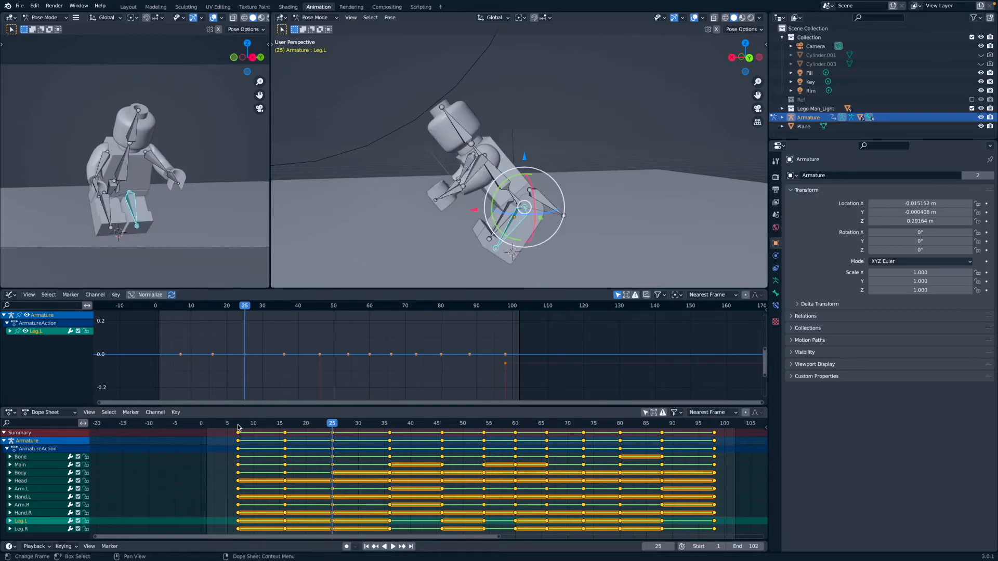
{"action": "key", "text": "Up"}
{"action": "key", "text": "Up"}
{"action": "key", "text": "Down"}
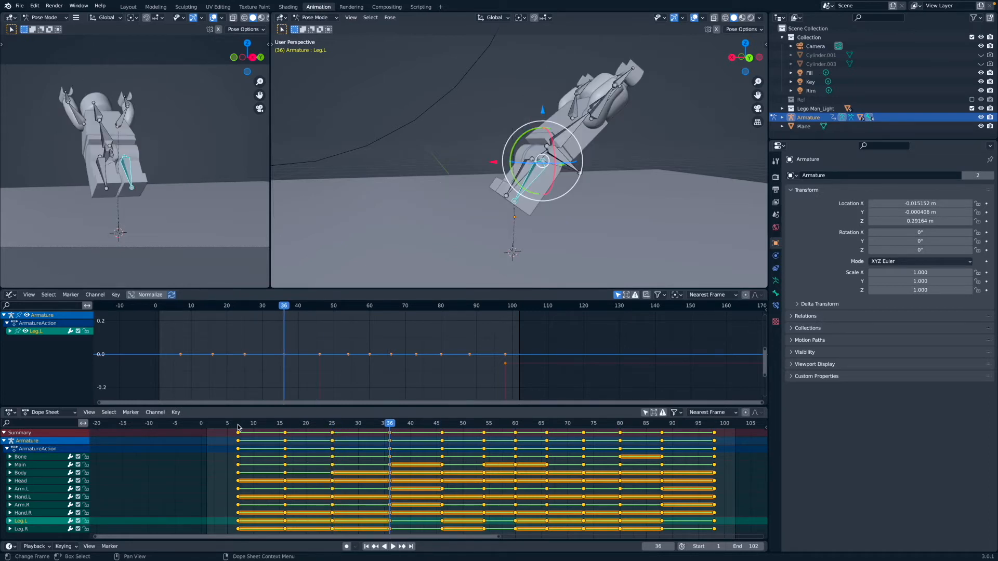
{"action": "key", "text": "Up"}
{"action": "key", "text": "Down"}
{"action": "key", "text": "Up"}
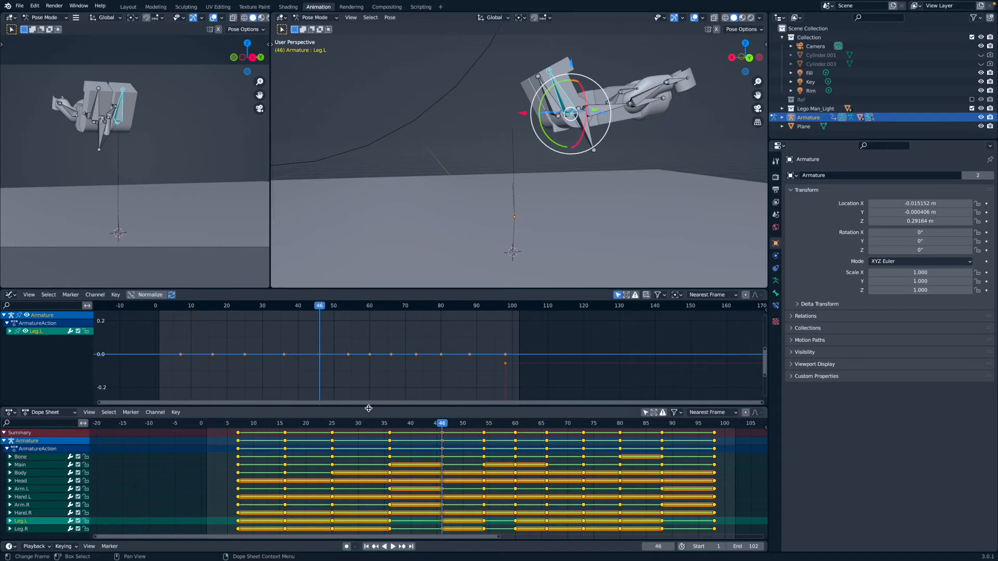
{"action": "left_click_drag", "start_coordinate": [371, 408], "coordinate": [372, 389]}
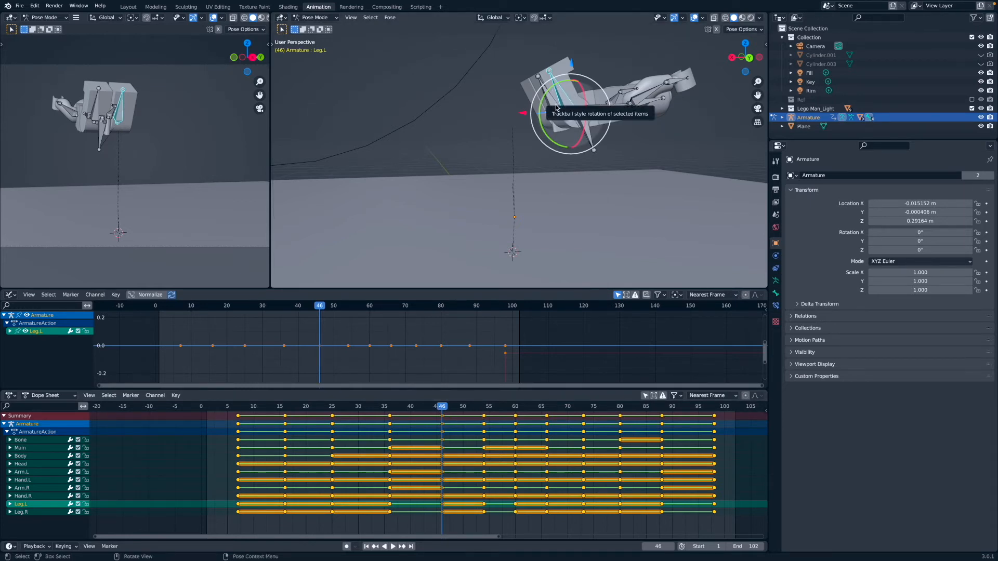
Compare the backflip's poses at keyframes 36 and 46 repeatedly, stopping at frame 46
{"action": "key", "text": "Down"}
{"action": "key", "text": "Up"}
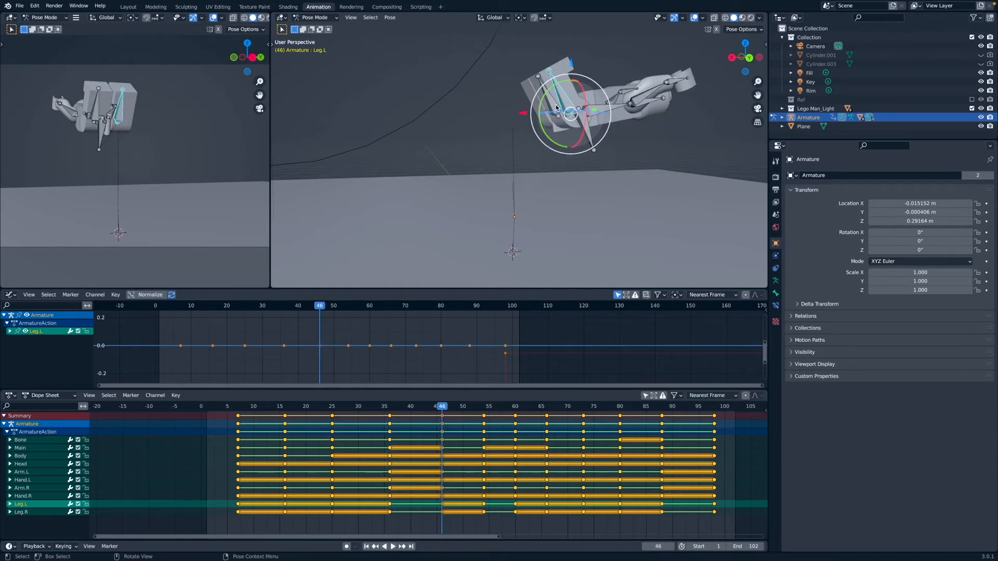
{"action": "key", "text": "Down"}
{"action": "key", "text": "Up"}
{"action": "key", "text": "Down"}
{"action": "key", "text": "Up"}
{"action": "key", "text": "Down"}
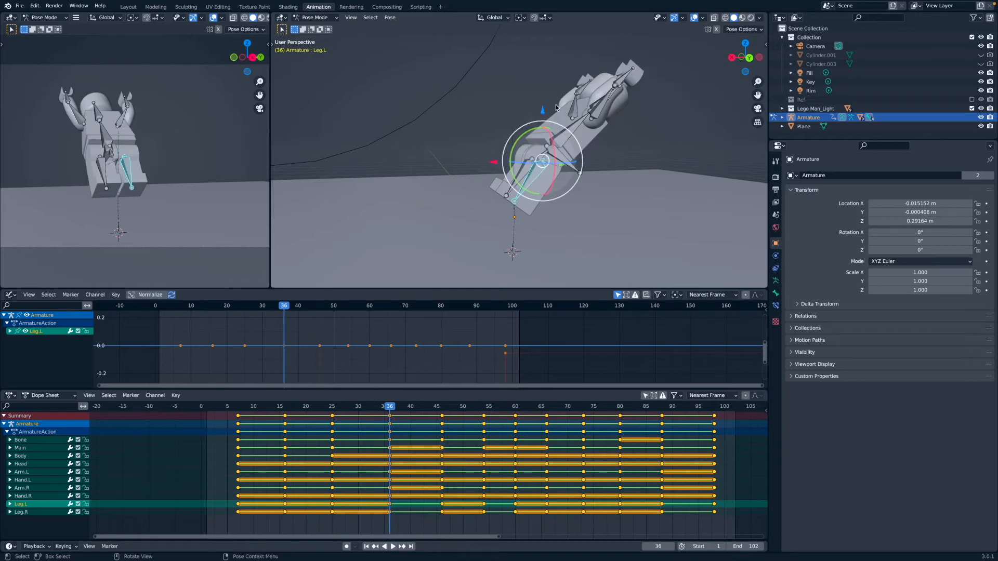
{"action": "key", "text": "Up"}
{"action": "key", "text": "Down"}
{"action": "key", "text": "Up"}
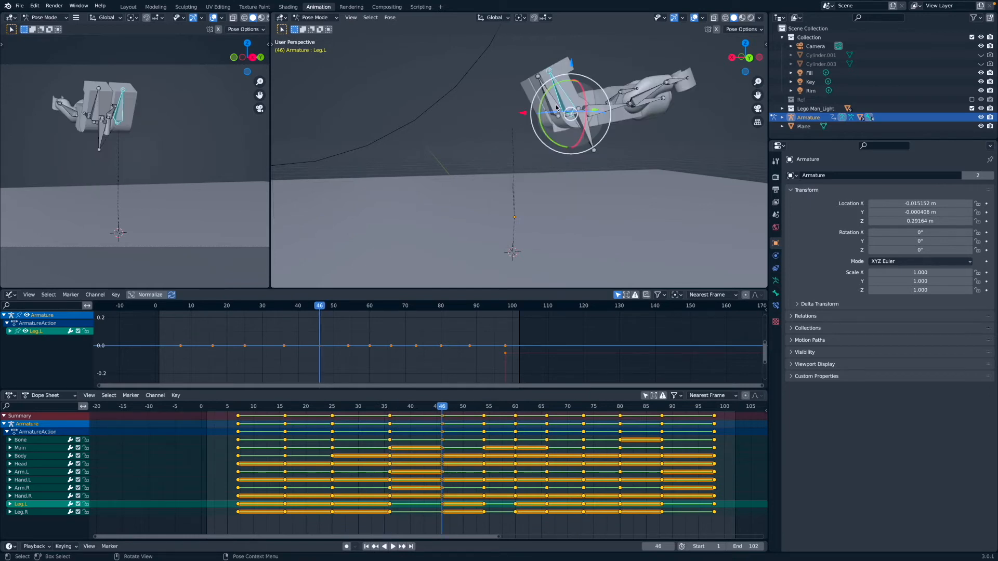
{"action": "key", "text": "Down"}
{"action": "key", "text": "Up"}
{"action": "key", "text": "Down"}
{"action": "key", "text": "Up"}
{"action": "key", "text": "Down"}
{"action": "key", "text": "Up"}
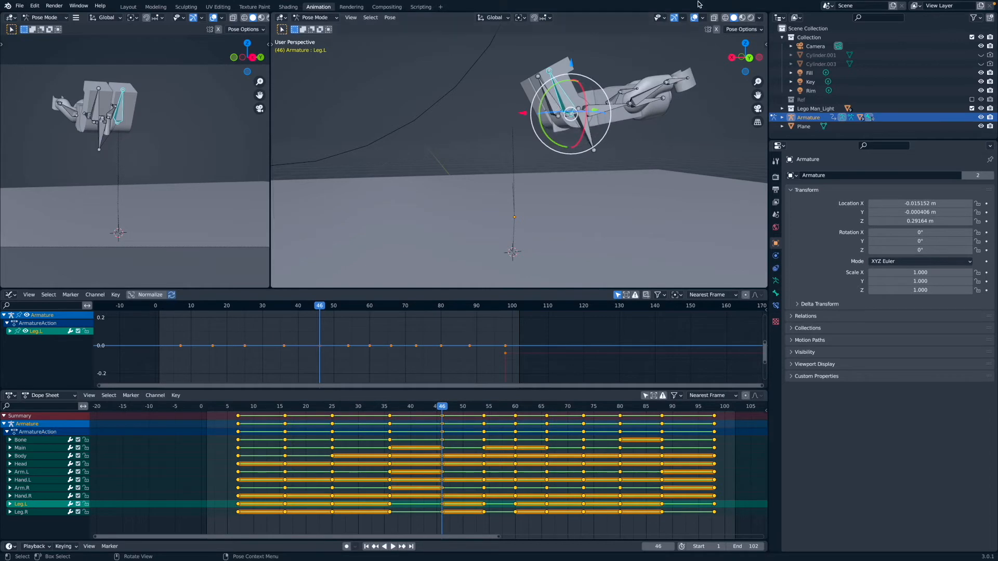
Select all of the armature's bones and insert keyframes for the whole pose at frame 46
{"action": "left_click", "coordinate": [581, 116]}
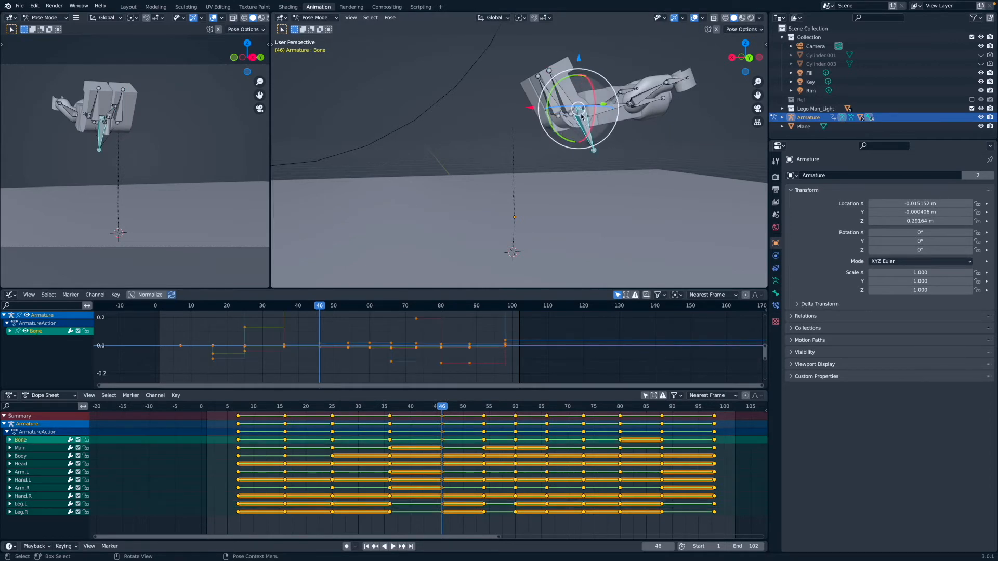
{"action": "left_click", "coordinate": [646, 97]}
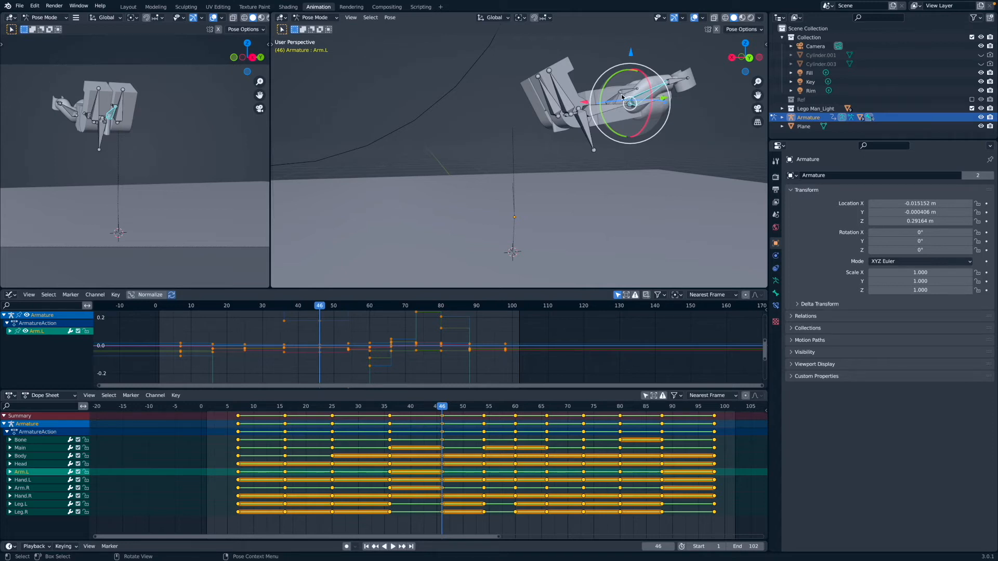
{"action": "key", "text": "a"}
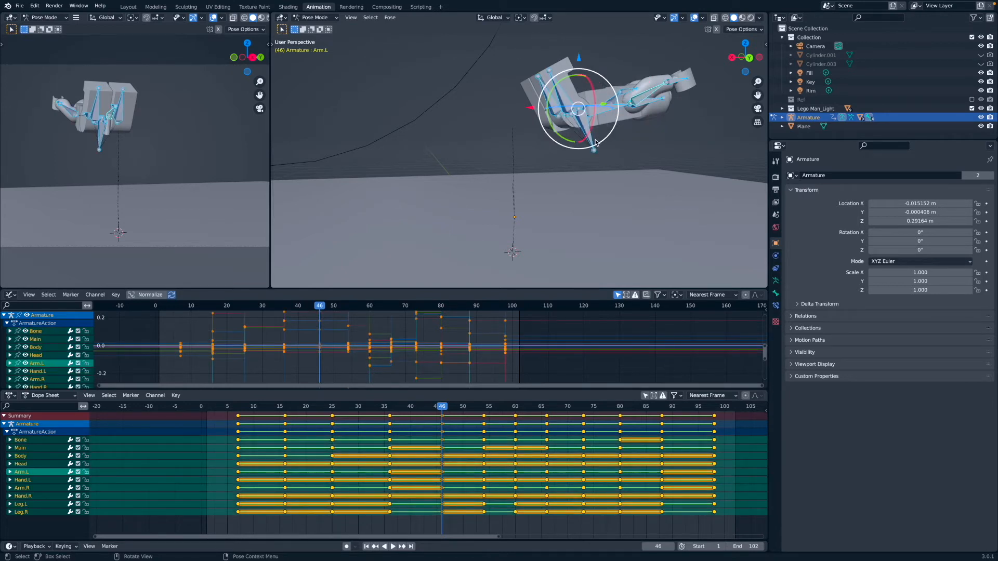
{"action": "key", "text": "i"}
{"action": "key", "text": "i"}
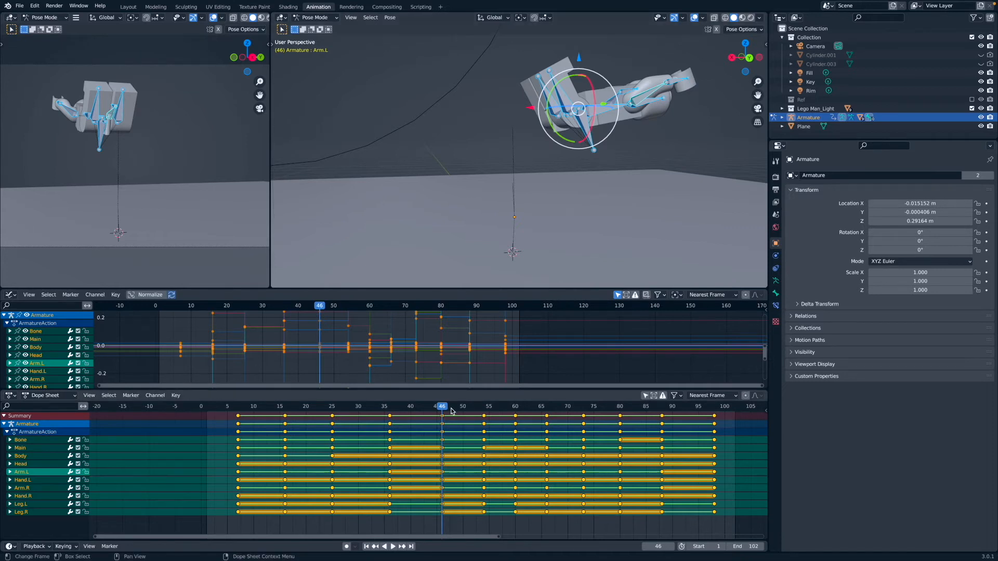
Compare the mid-air poses around keyframes 46 and 54, stopping at frame 54
{"action": "key", "text": "Up"}
{"action": "key", "text": "Up"}
{"action": "key", "text": "Down"}
{"action": "key", "text": "Down"}
{"action": "key", "text": "Up"}
{"action": "key", "text": "Down"}
{"action": "key", "text": "Up"}
{"action": "key", "text": "Down"}
{"action": "key", "text": "Up"}
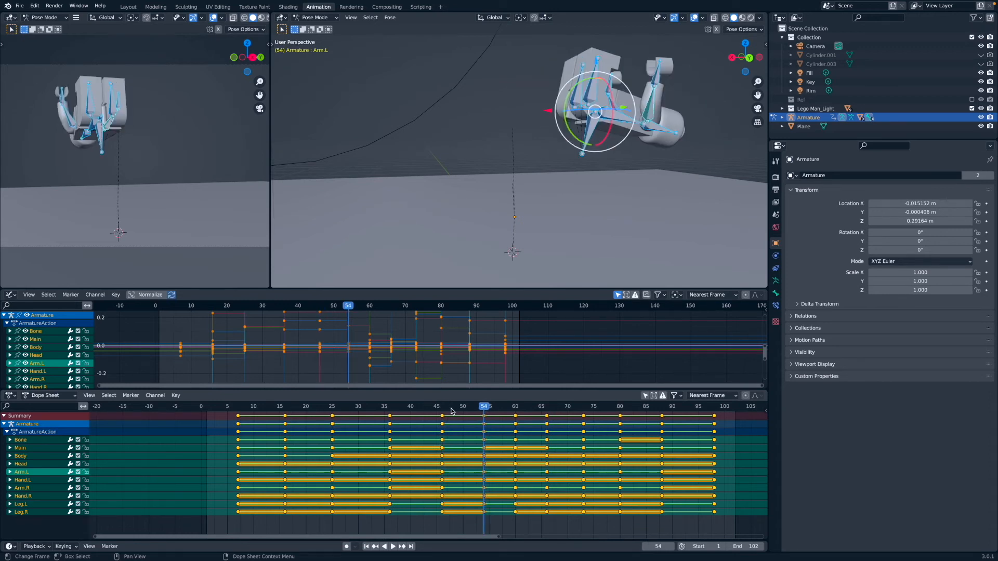
Examine the poses from frame 54 through the upside-down pose at frame 66 to frame 80
{"action": "key", "text": "Down"}
{"action": "key", "text": "Up"}
{"action": "key", "text": "Down"}
{"action": "key", "text": "Up"}
{"action": "key", "text": "Down"}
{"action": "key", "text": "Up"}
{"action": "key", "text": "Up"}
{"action": "key", "text": "Up"}
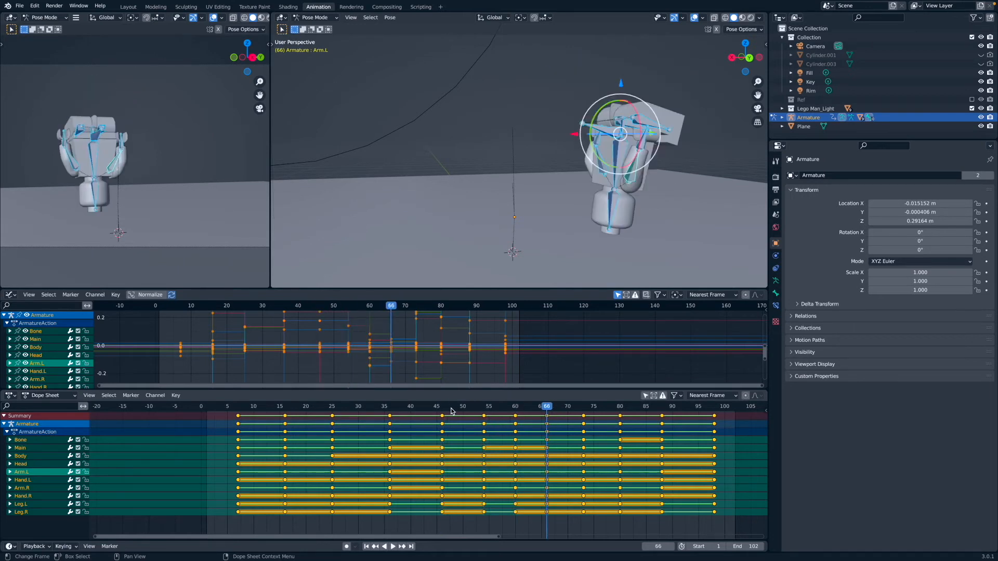
{"action": "key", "text": "Up"}
{"action": "key", "text": "Up"}
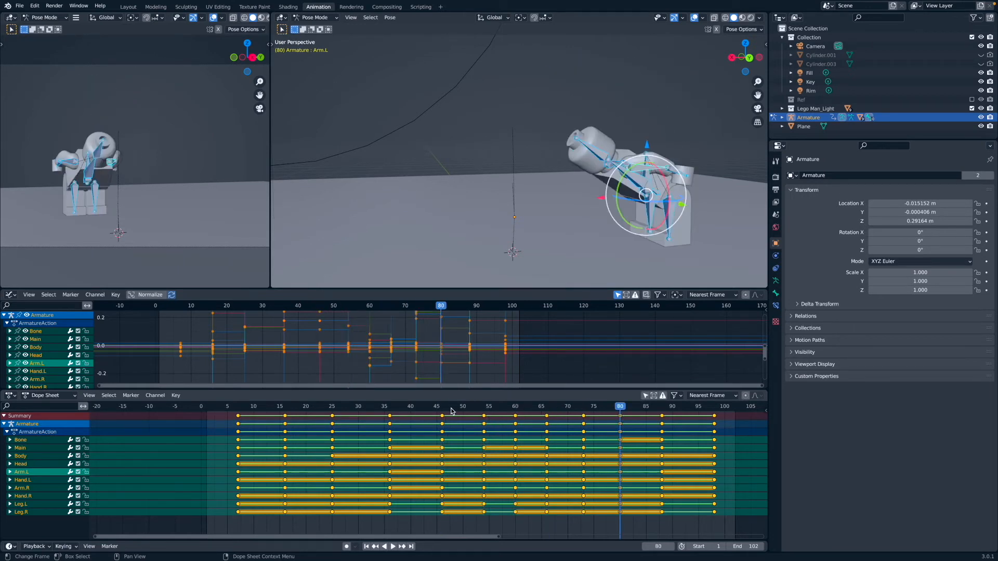
Review the poses in reverse, keyframe by keyframe, from frame 80 back to frame 46
{"action": "key", "text": "Down"}
{"action": "key", "text": "Up"}
{"action": "key", "text": "Down"}
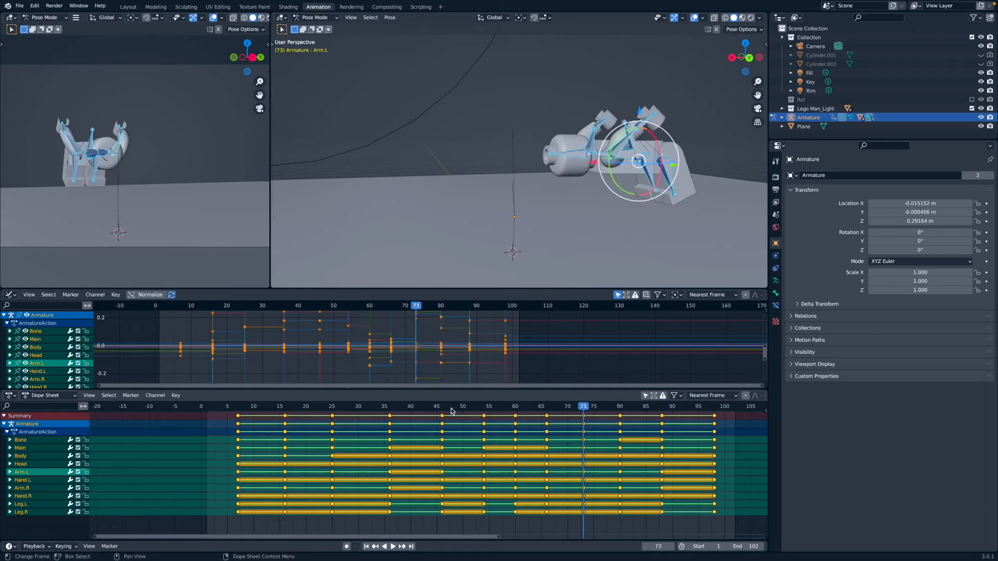
{"action": "key", "text": "Up"}
{"action": "key", "text": "Down"}
{"action": "key", "text": "Down"}
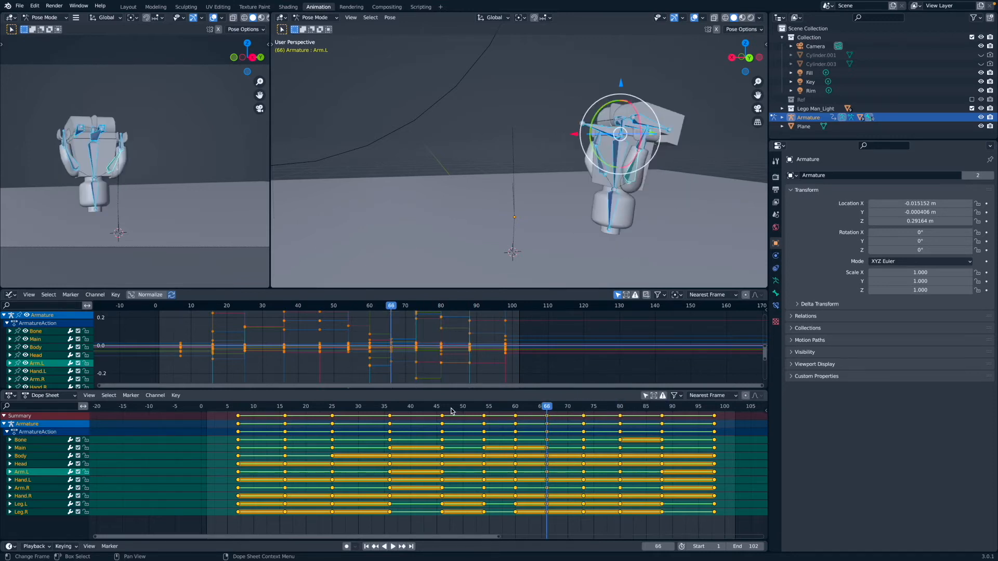
{"action": "key", "text": "Down"}
{"action": "key", "text": "Down"}
{"action": "key", "text": "Down"}
{"action": "key", "text": "Down"}
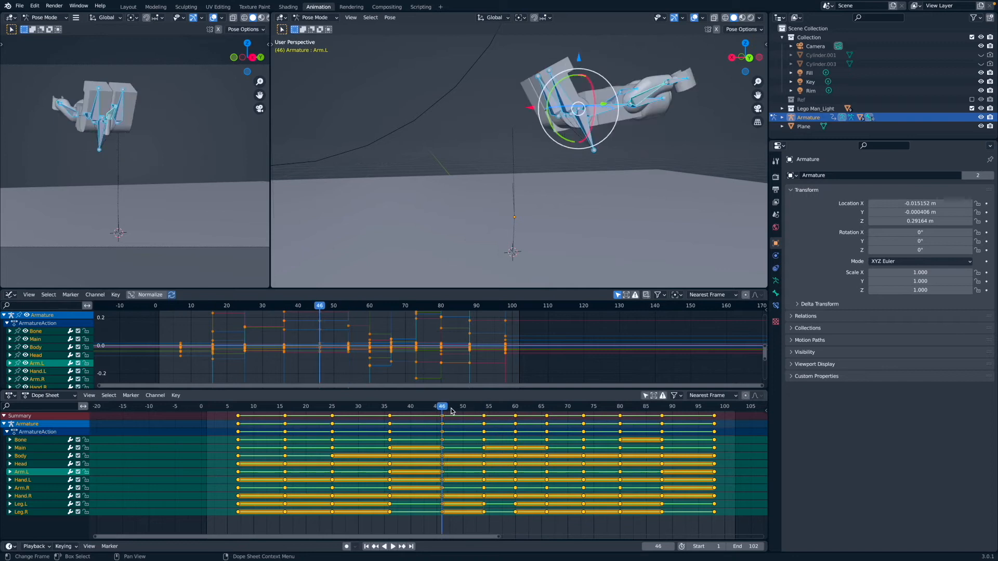
Move back and forth through the mid-air keyframes from frame 46, ending at the take-off pose at frame 25
{"action": "key", "text": "Up"}
{"action": "key", "text": "Up"}
{"action": "key", "text": "Down"}
{"action": "key", "text": "Down"}
{"action": "key", "text": "Up"}
{"action": "key", "text": "Up"}
{"action": "key", "text": "Up"}
{"action": "key", "text": "Up"}
{"action": "key", "text": "Down"}
{"action": "key", "text": "Up"}
{"action": "key", "text": "Up"}
{"action": "key", "text": "Up"}
{"action": "key", "text": "Down"}
{"action": "key", "text": "Down"}
{"action": "key", "text": "Down"}
{"action": "key", "text": "Down"}
{"action": "key", "text": "Down"}
{"action": "key", "text": "Down"}
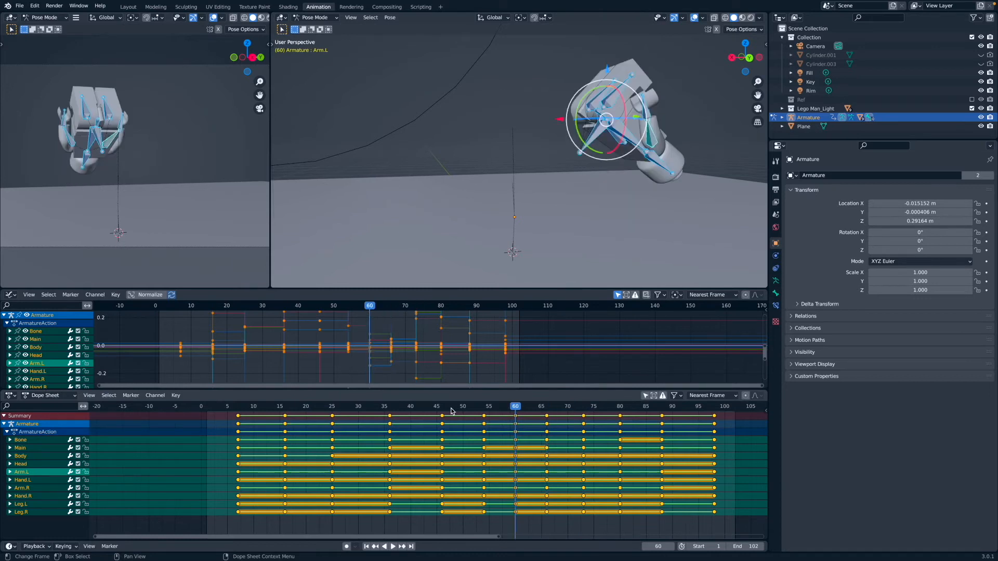
{"action": "key", "text": "Down"}
{"action": "key", "text": "Down"}
{"action": "key", "text": "Down"}
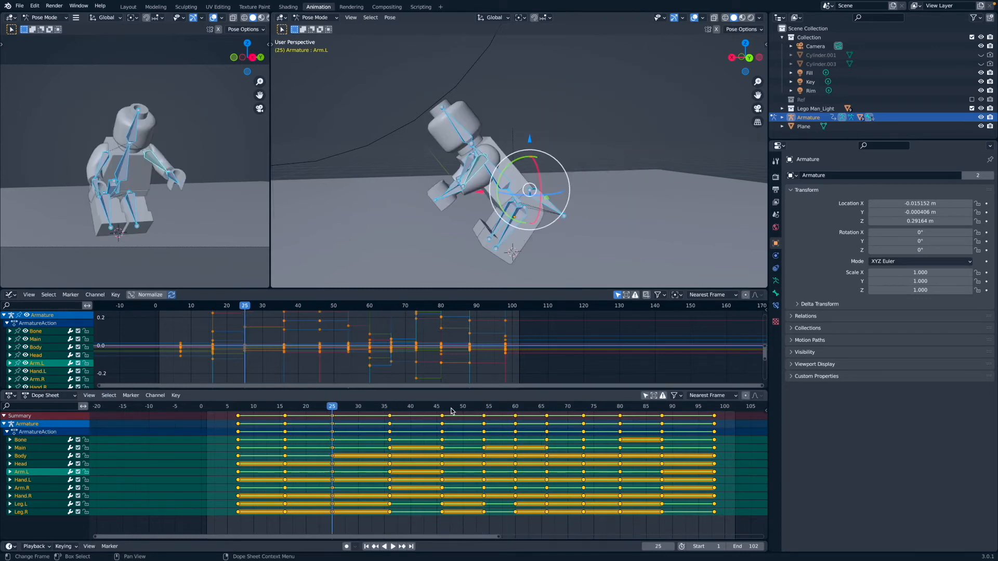
Examine the rotation poses keyframe by keyframe from frame 25 through frame 54 to frame 60
{"action": "key", "text": "Up"}
{"action": "key", "text": "Up"}
{"action": "key", "text": "Up"}
{"action": "key", "text": "Up"}
{"action": "key", "text": "Up"}
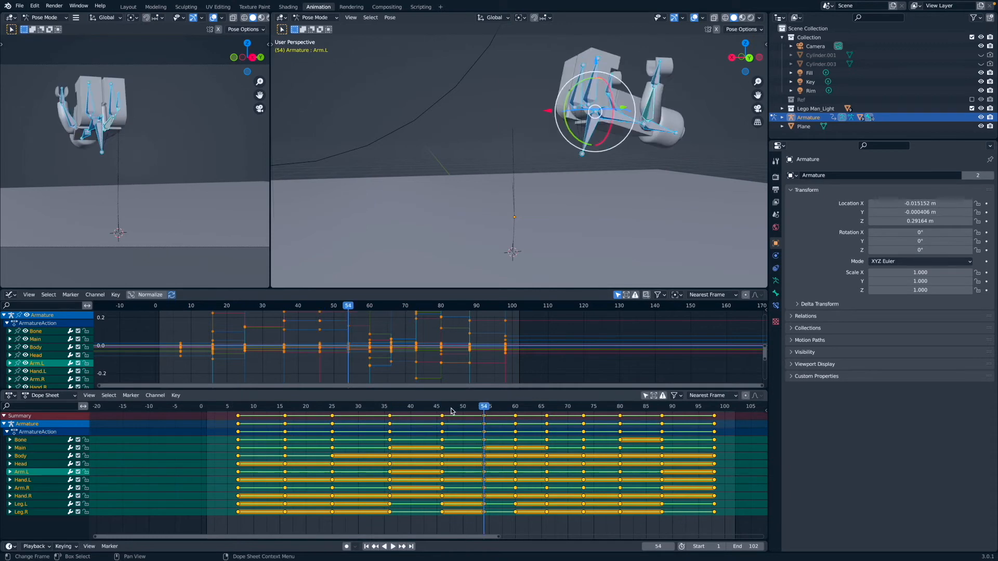
{"action": "key", "text": "Up"}
{"action": "key", "text": "Down"}
{"action": "key", "text": "Down"}
{"action": "key", "text": "Up"}
{"action": "key", "text": "Up"}
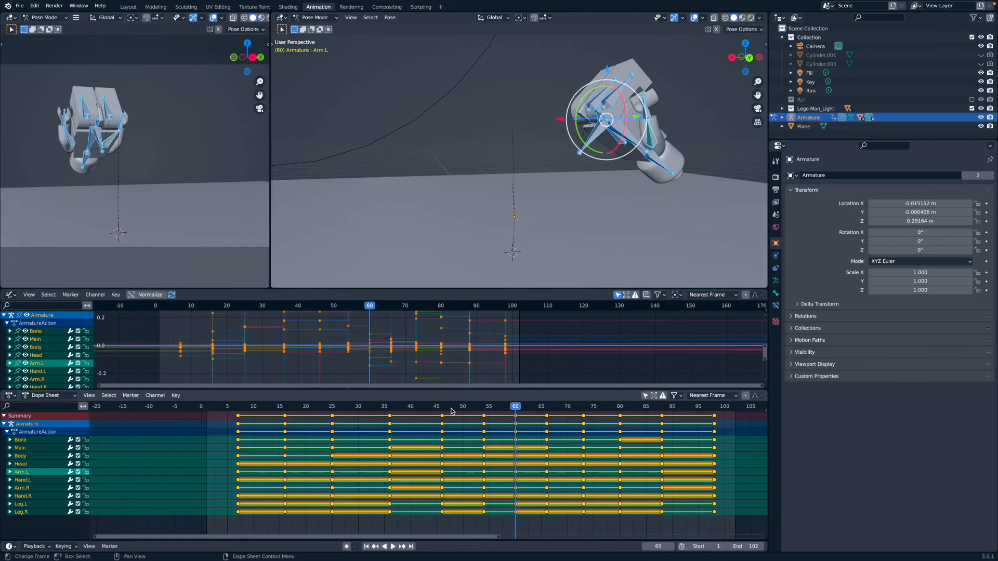
Advance from frame 60 to frame 80 and compare the landing poses at frames 73 and 80
{"action": "key", "text": "Up"}
{"action": "key", "text": "Up"}
{"action": "key", "text": "Up"}
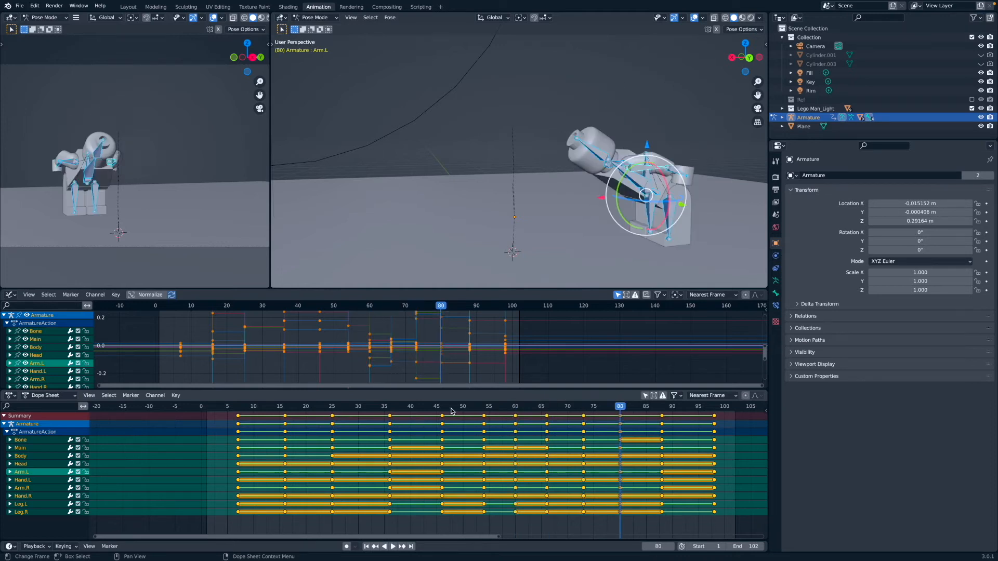
{"action": "key", "text": "Down"}
{"action": "key", "text": "Down"}
{"action": "key", "text": "Up"}
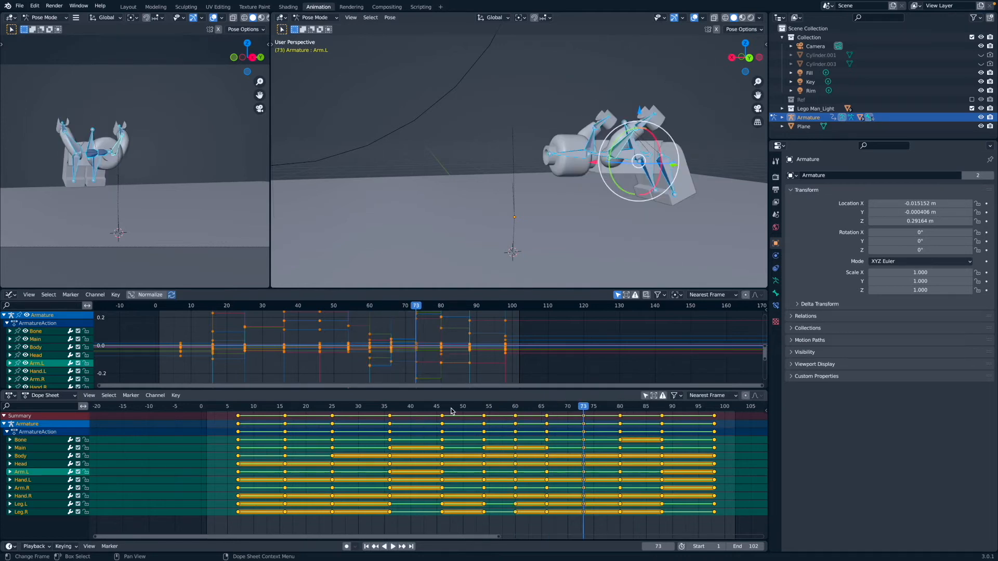
{"action": "key", "text": "Up"}
{"action": "key", "text": "Down"}
{"action": "key", "text": "Up"}
{"action": "key", "text": "Up"}
{"action": "key", "text": "Down"}
{"action": "key", "text": "Down"}
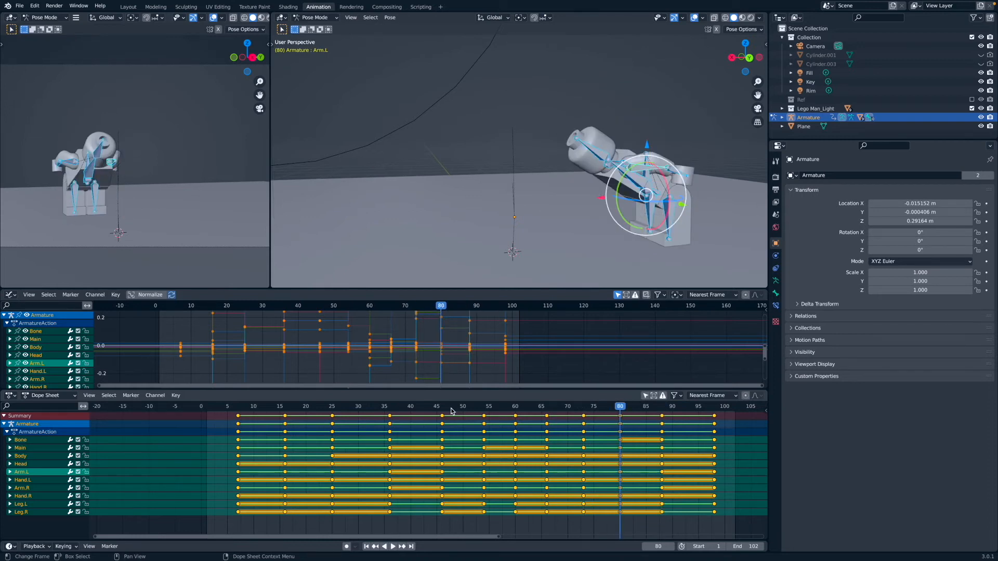
Go back through the keyframes to frame 46, and review the poses forward again to frame 73
{"action": "key", "text": "Down"}
{"action": "key", "text": "Down"}
{"action": "key", "text": "Down"}
{"action": "key", "text": "Down"}
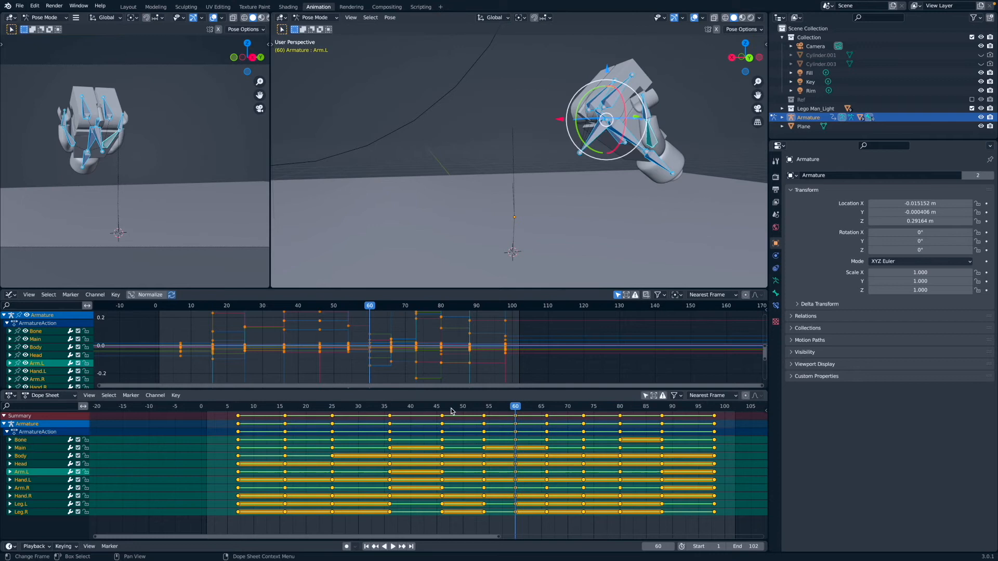
{"action": "key", "text": "Down"}
{"action": "key", "text": "Up"}
{"action": "key", "text": "Up"}
{"action": "key", "text": "Up"}
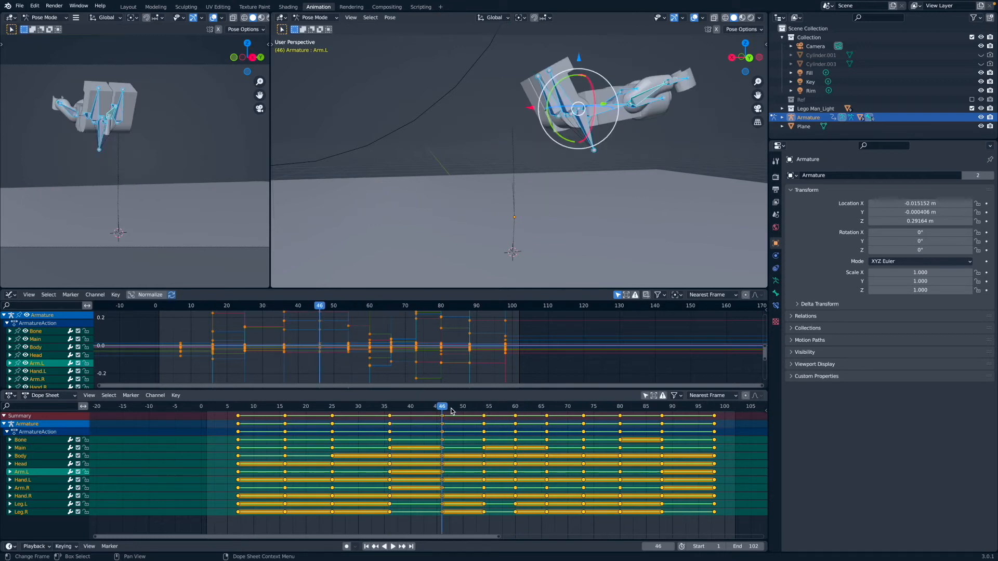
{"action": "key", "text": "Up"}
{"action": "key", "text": "Up"}
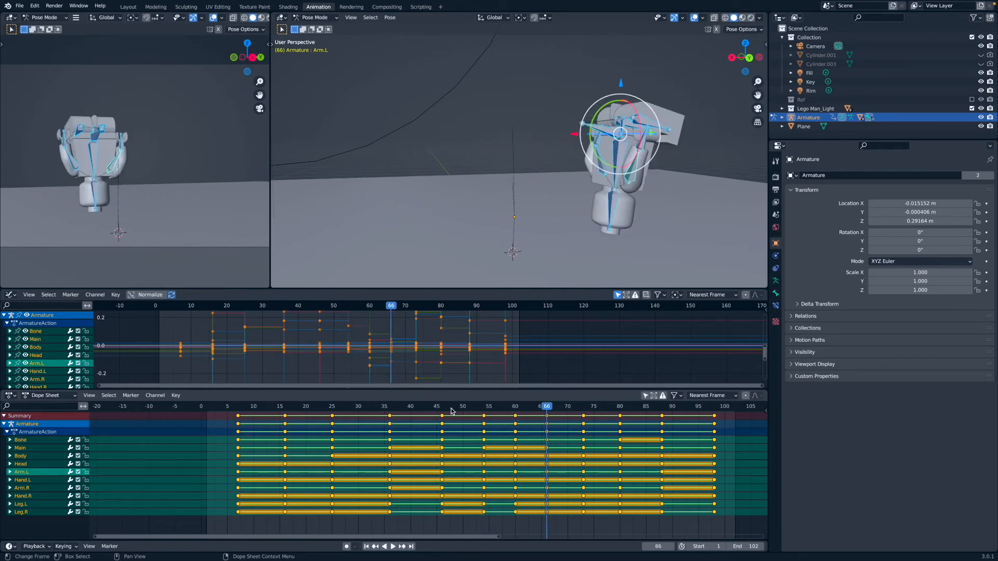
{"action": "key", "text": "Up"}
{"action": "key", "text": "Down"}
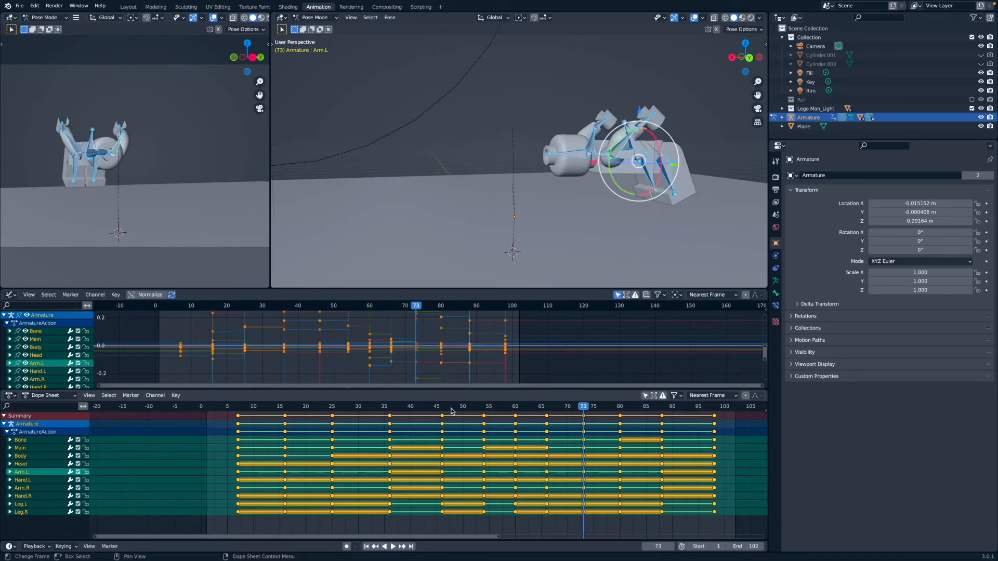
Check the landing keyframes beyond frame 73 and return to the tucked pose at frame 54
{"action": "key", "text": "Up"}
{"action": "key", "text": "Up"}
{"action": "key", "text": "Up"}
{"action": "key", "text": "Down"}
{"action": "key", "text": "Down"}
{"action": "key", "text": "Down"}
{"action": "key", "text": "Down"}
{"action": "key", "text": "Down"}
{"action": "key", "text": "Down"}
Play the backflip animation from the standing pose at frame 7 and return to that frame
{"action": "middle_click_drag", "start_coordinate": [101, 85], "coordinate": [82, 59]}
{"action": "left_click", "coordinate": [19, 7]}
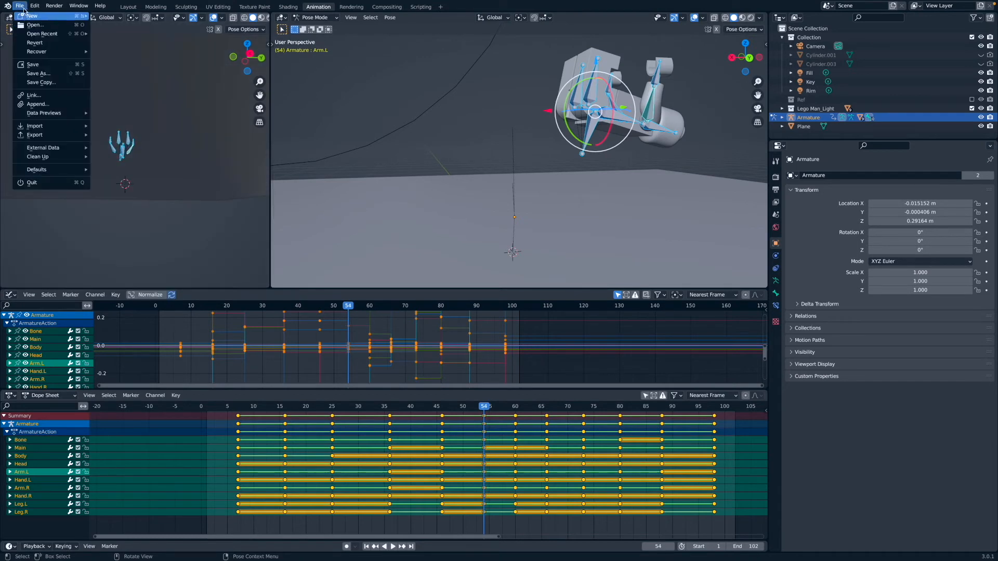
{"action": "left_click", "coordinate": [239, 408]}
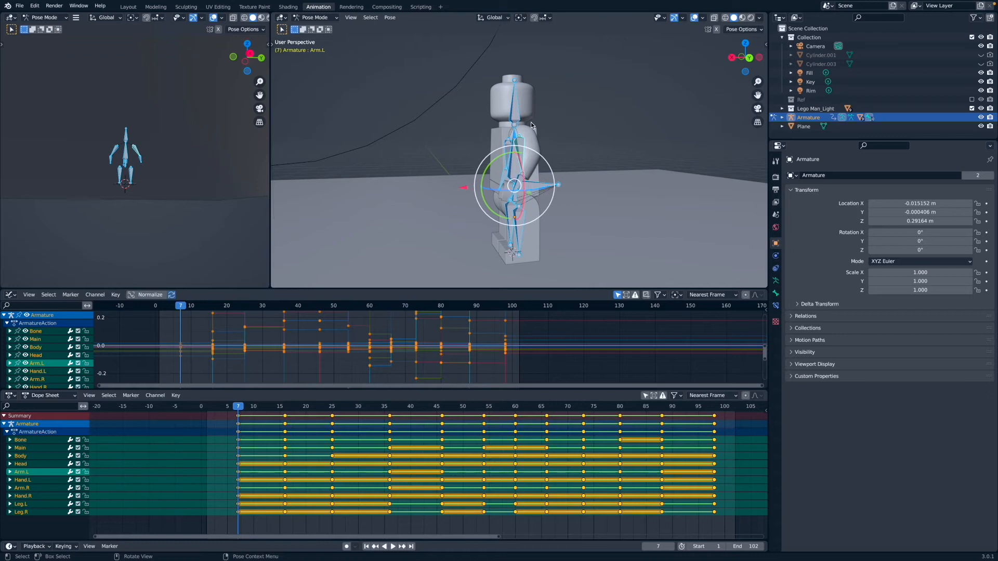
{"action": "key", "text": "space"}
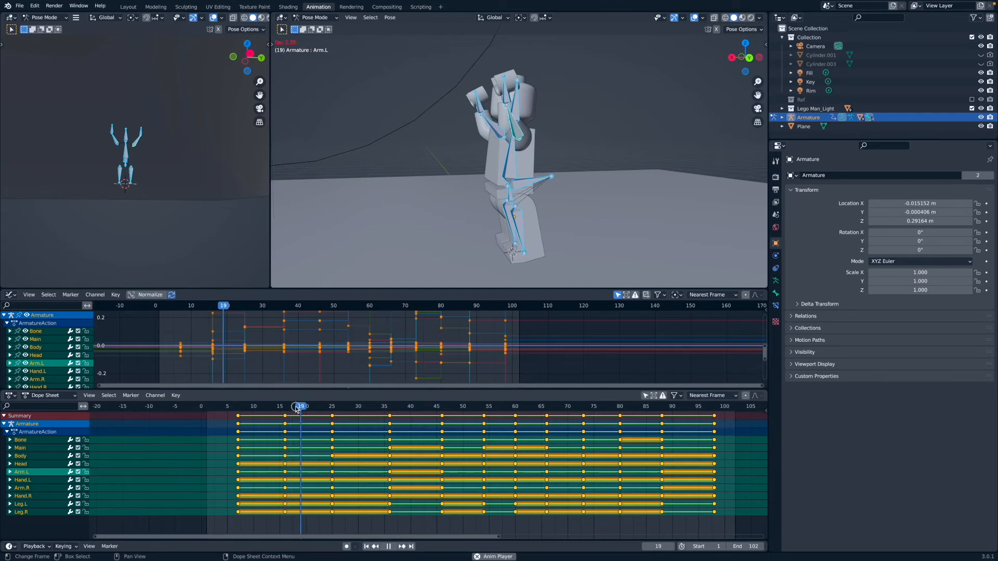
{"action": "left_click", "coordinate": [242, 411]}
{"action": "left_click", "coordinate": [240, 409]}
{"action": "key", "text": "space"}
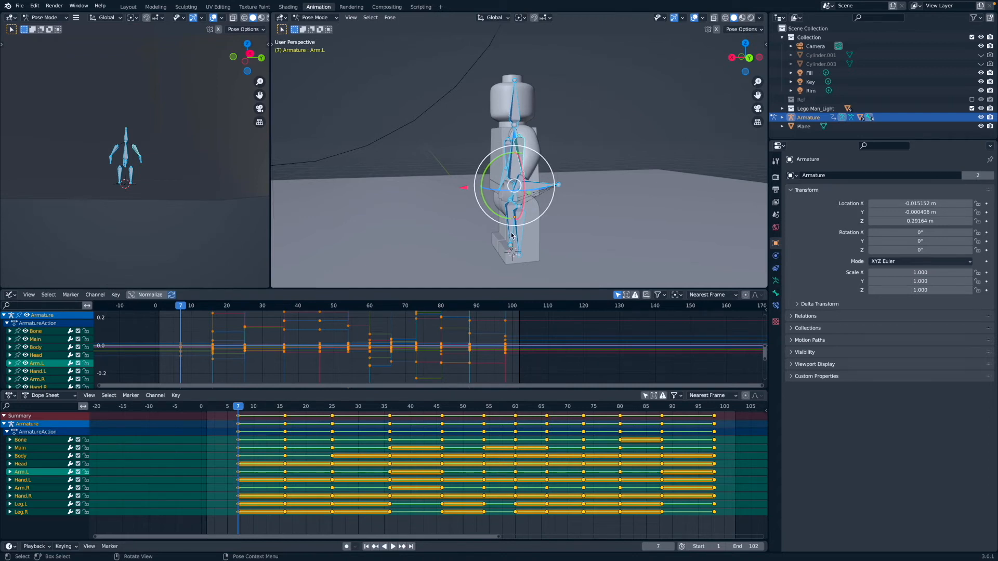
Exclude the Lego Man_Light collection and play the backflip with only the armature showing
{"action": "left_click", "coordinate": [972, 109]}
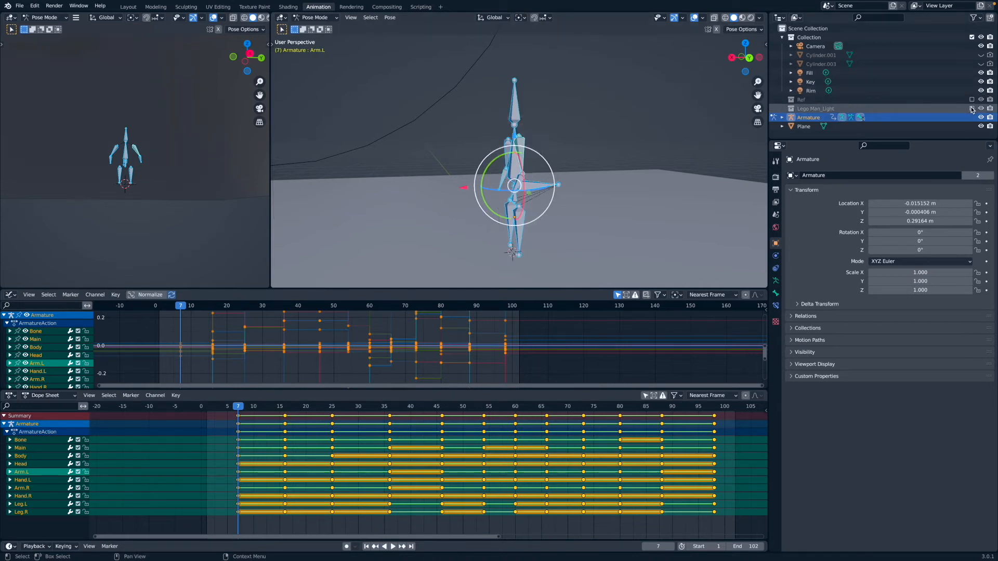
{"action": "key", "text": "space"}
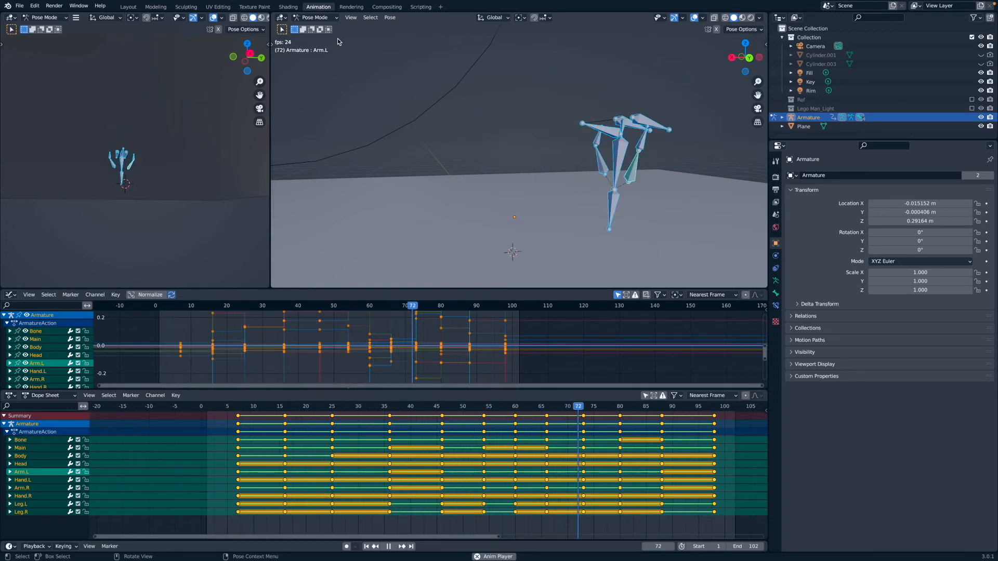
{"action": "key", "text": "space"}
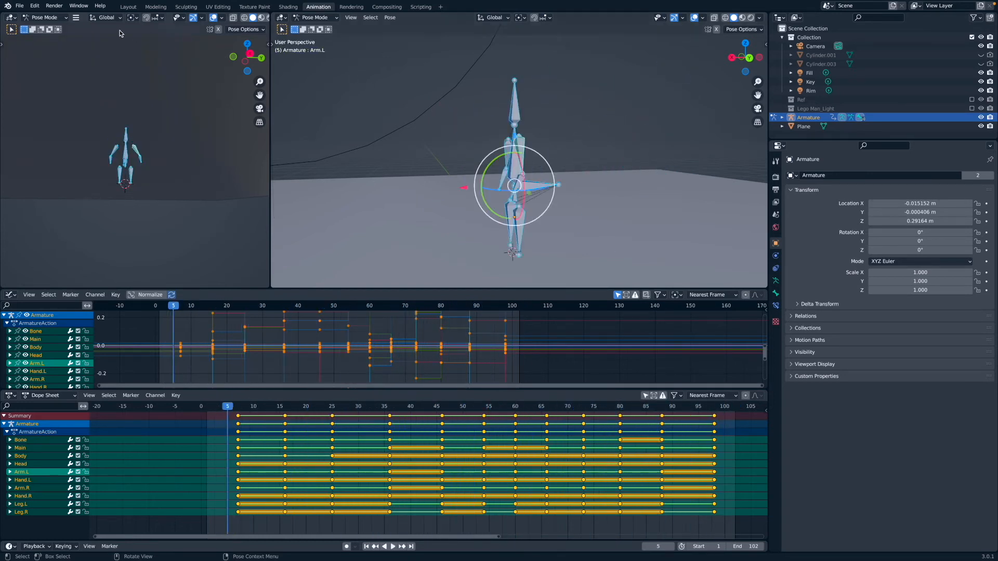
Open the recent file Lego_Man Back-flip 2.blend and exclude its Lego Man_Light collection so only the armature shows
{"action": "left_click", "coordinate": [19, 5]}
{"action": "mouse_move", "coordinate": [57, 34]}
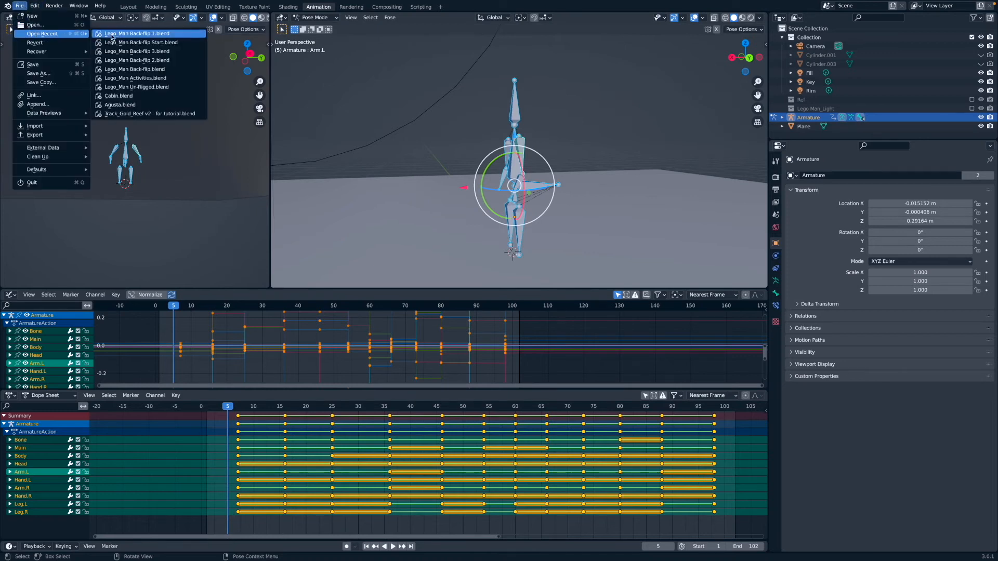
{"action": "left_click", "coordinate": [146, 62]}
{"action": "left_click", "coordinate": [466, 297]}
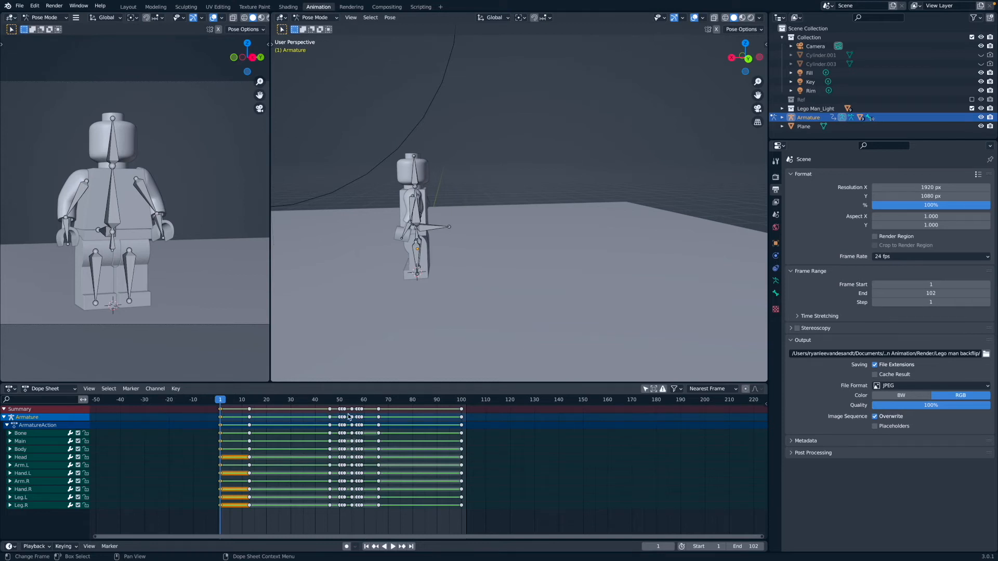
{"action": "left_click", "coordinate": [972, 109]}
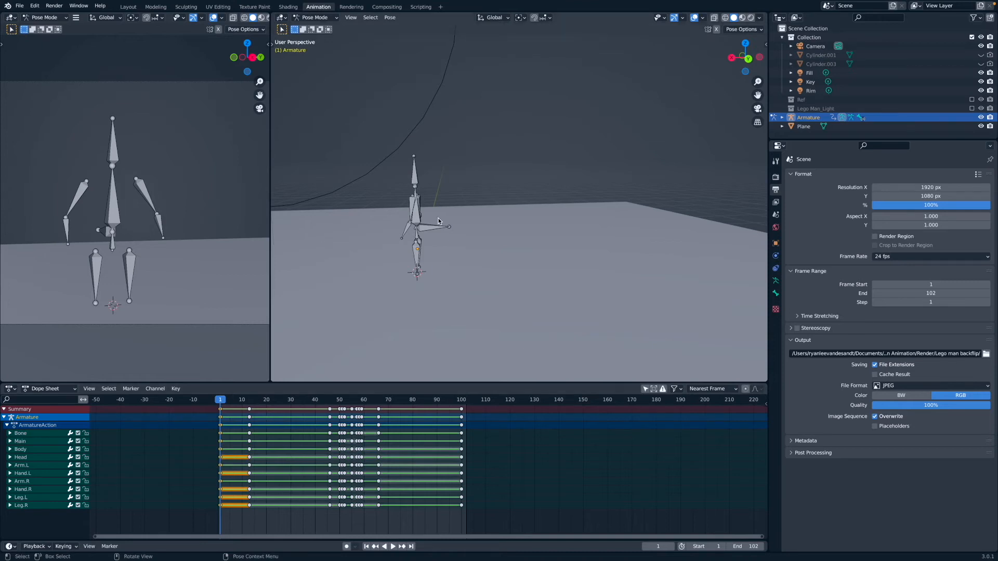
Select the Body bone and go through the Bone, Main, Head and Arm.L channels of the armature's action
{"action": "left_click", "coordinate": [417, 217]}
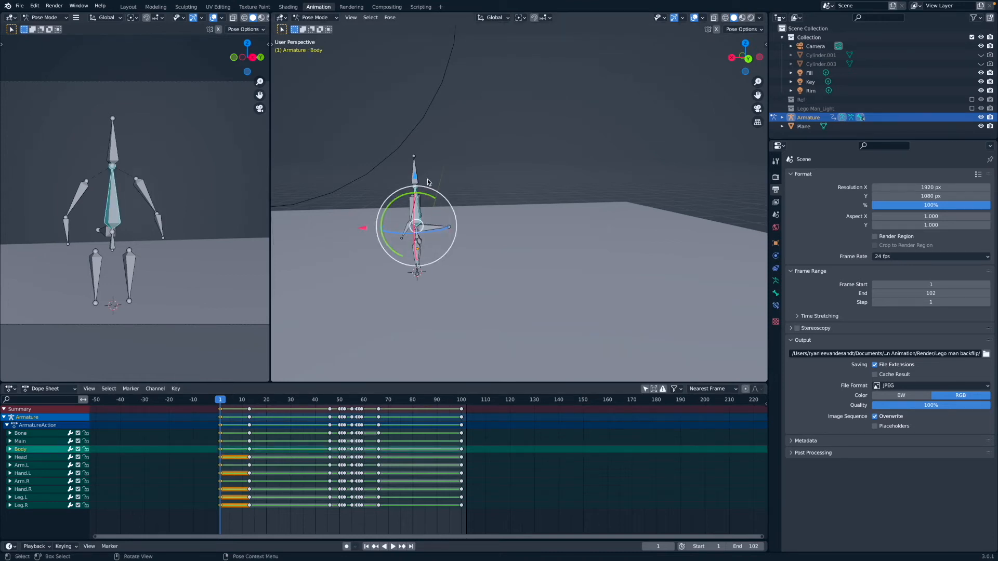
{"action": "middle_click_drag", "start_coordinate": [417, 219], "coordinate": [473, 226]}
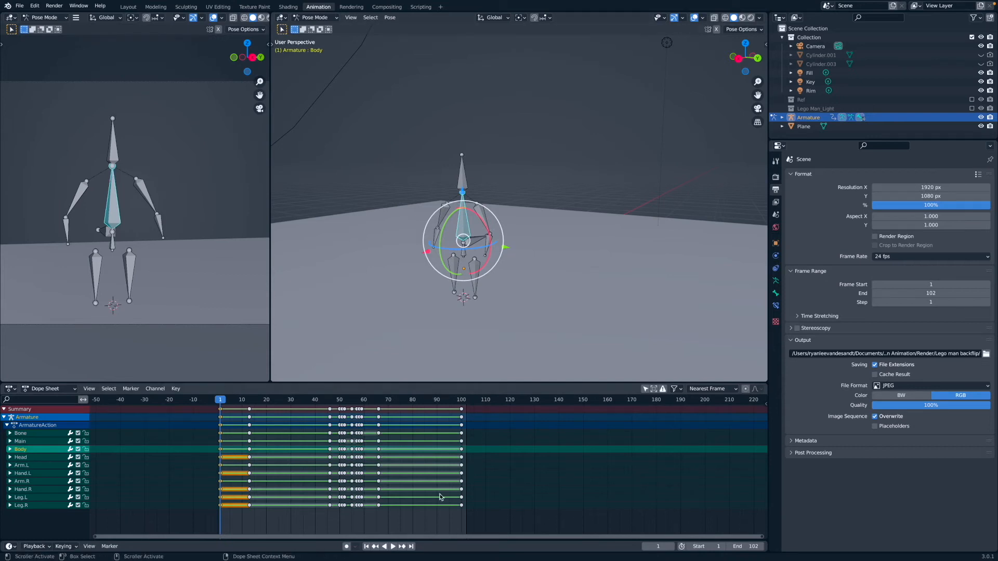
{"action": "left_click", "coordinate": [28, 426]}
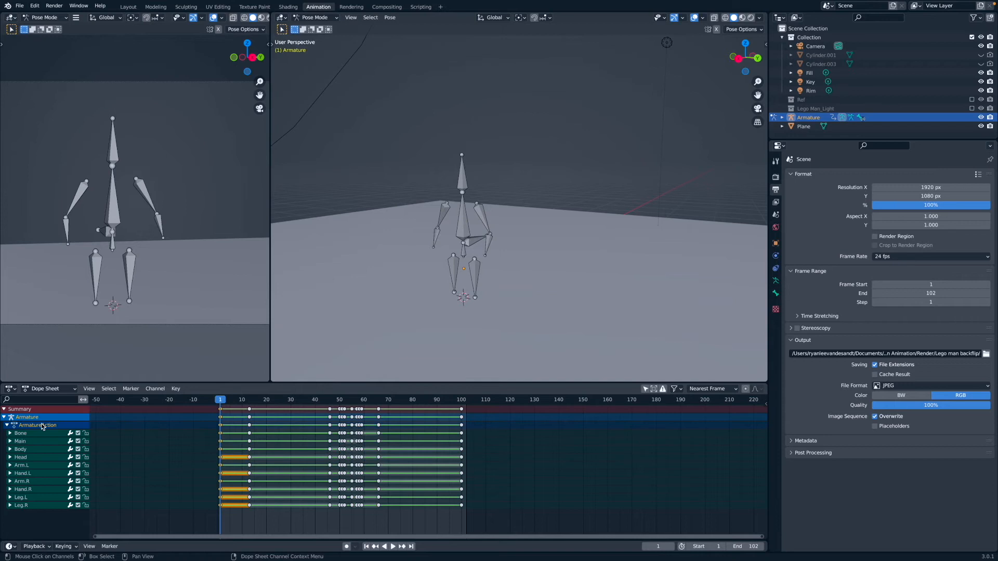
{"action": "left_click", "coordinate": [22, 433]}
{"action": "left_click", "coordinate": [21, 442]}
{"action": "left_click", "coordinate": [22, 457]}
{"action": "left_click", "coordinate": [23, 465]}
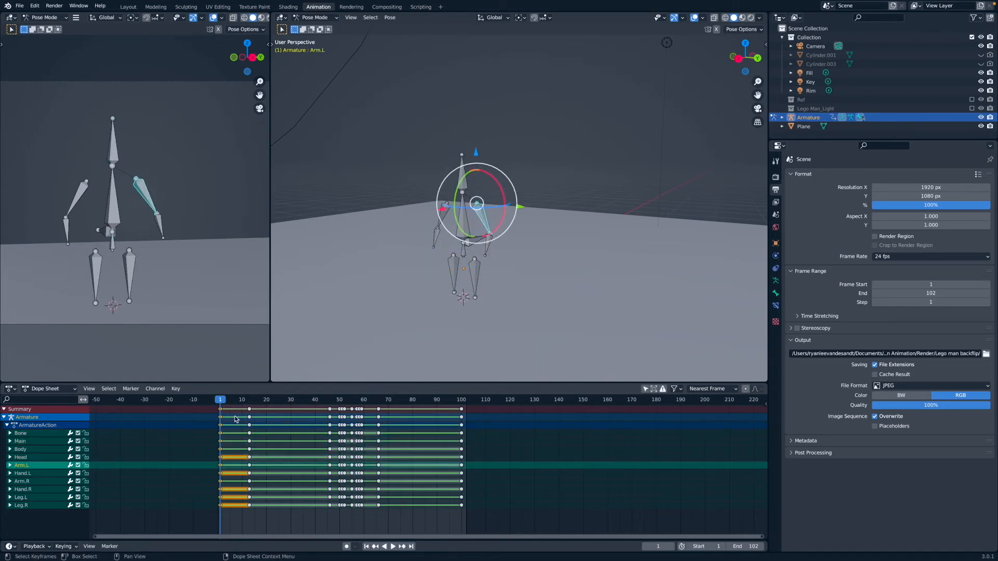
Box-select all bones' keyframes at frame 13 and try moving them two frames earlier
{"action": "key", "text": "b"}
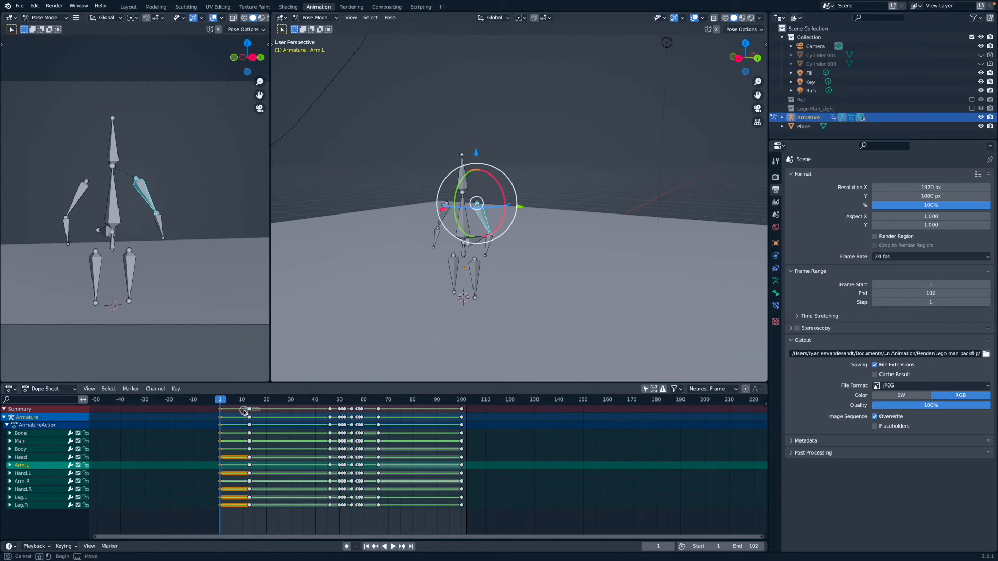
{"action": "left_click_drag", "start_coordinate": [245, 411], "coordinate": [257, 508]}
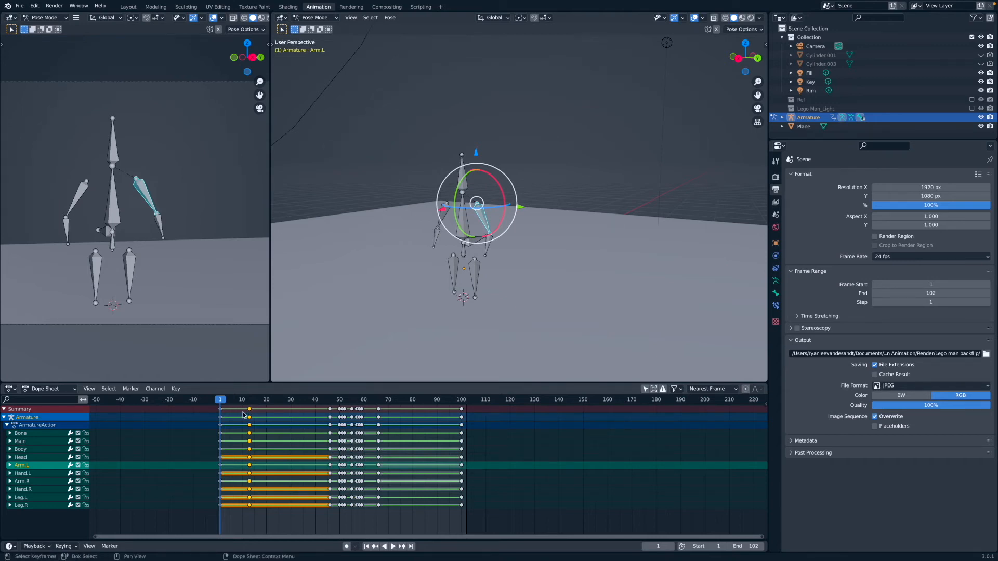
{"action": "left_click", "coordinate": [31, 418]}
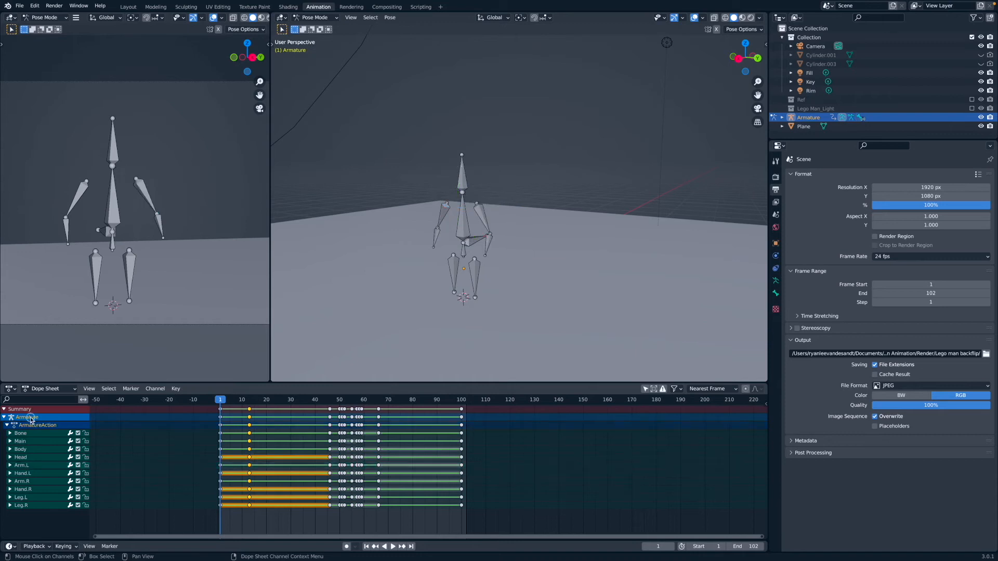
{"action": "key", "text": "c"}
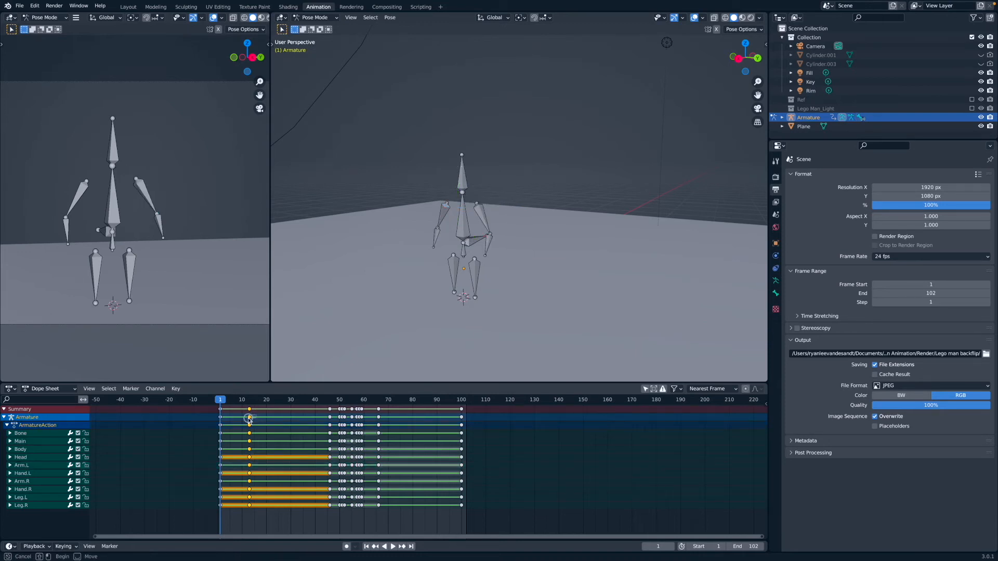
{"action": "left_click_drag", "start_coordinate": [244, 420], "coordinate": [244, 420]}
{"action": "key", "text": "g"}
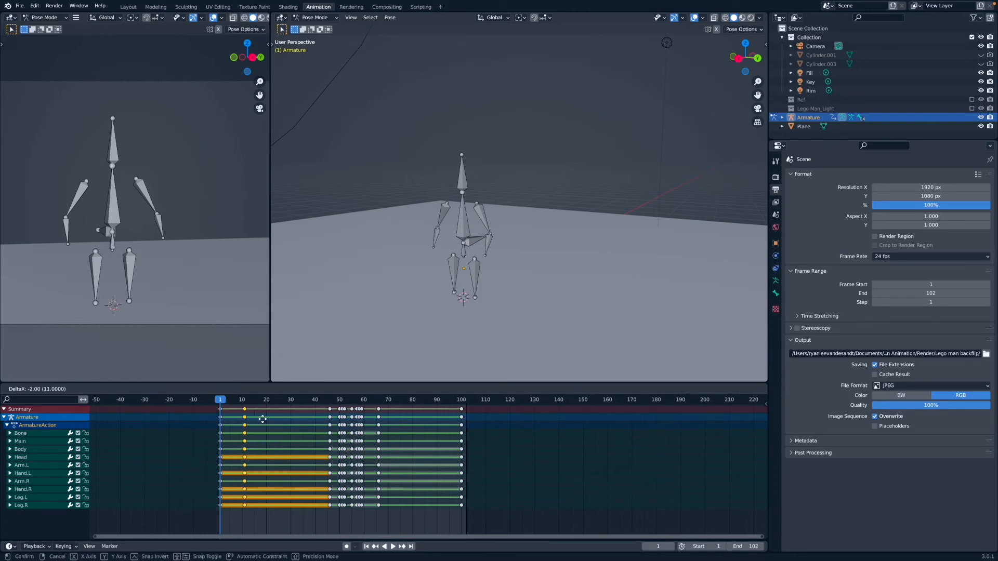
{"action": "right_click", "coordinate": [238, 431]}
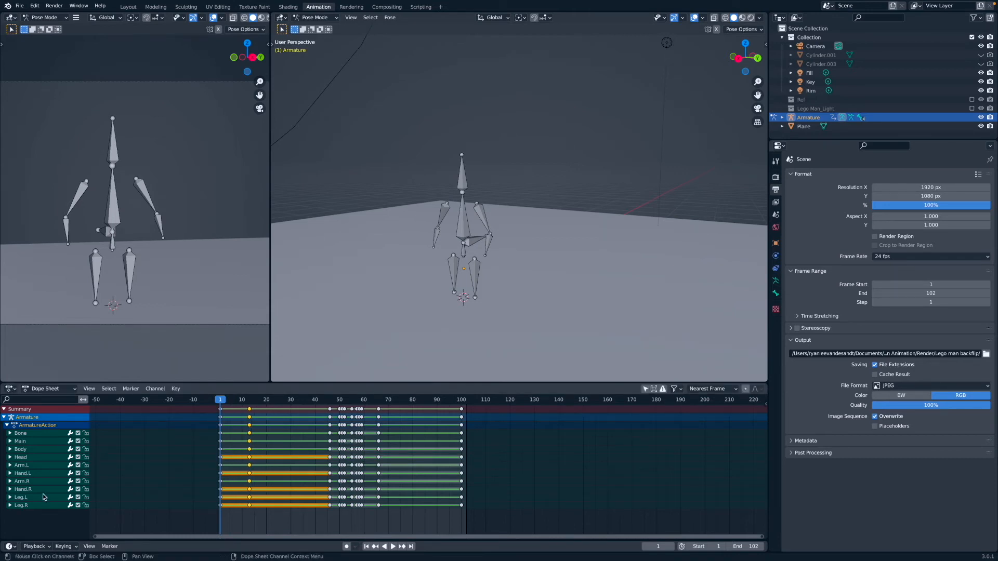
Try moving the armature's keyframes at frame 13 two frames later, to frame 15
{"action": "left_click", "coordinate": [250, 418]}
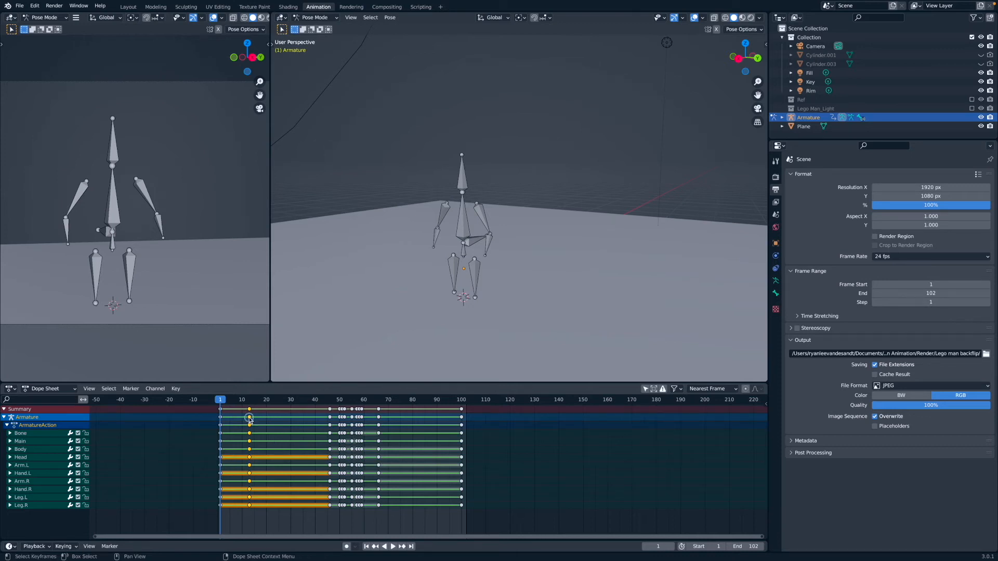
{"action": "key", "text": "g"}
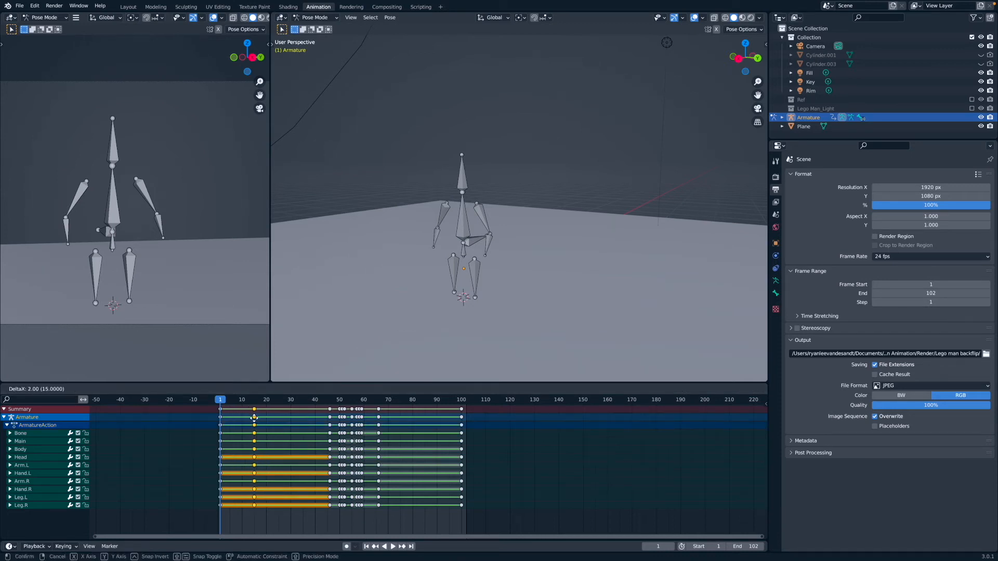
{"action": "right_click", "coordinate": [254, 418]}
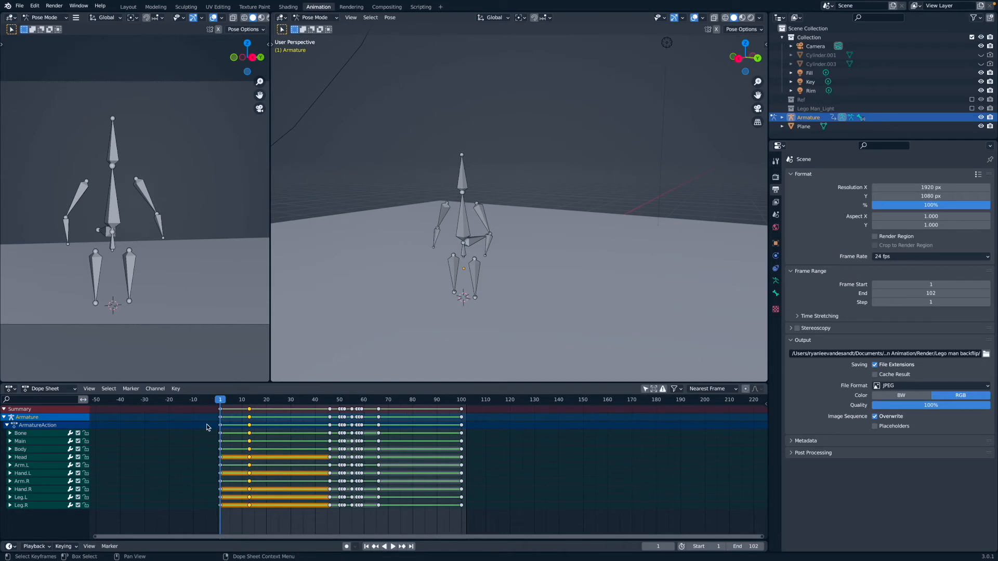
Play the armature's backflip, return to frame 1 and play it once more
{"action": "key", "text": "space"}
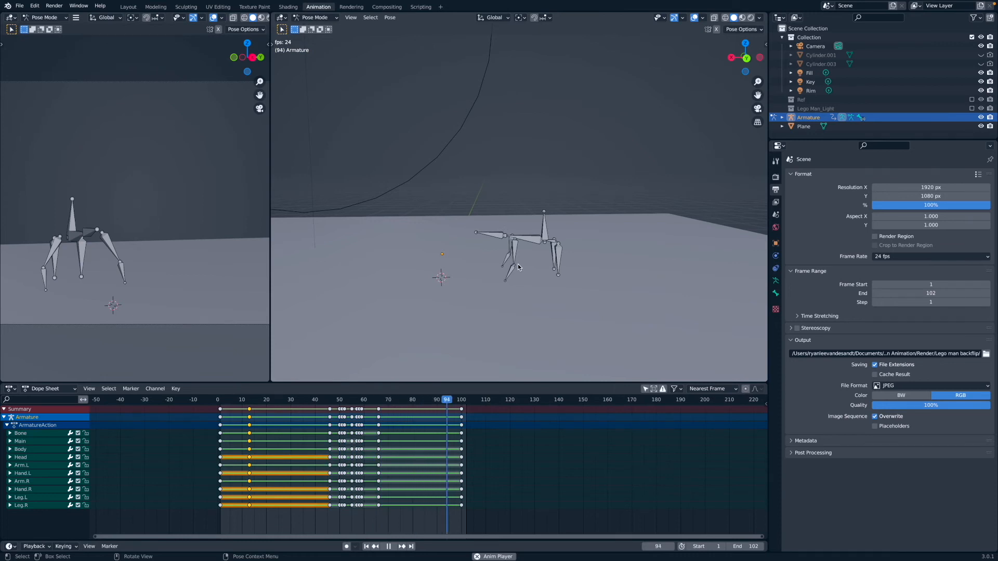
{"action": "key", "text": "space"}
{"action": "left_click", "coordinate": [266, 399]}
{"action": "left_click_drag", "start_coordinate": [266, 401], "coordinate": [221, 420]}
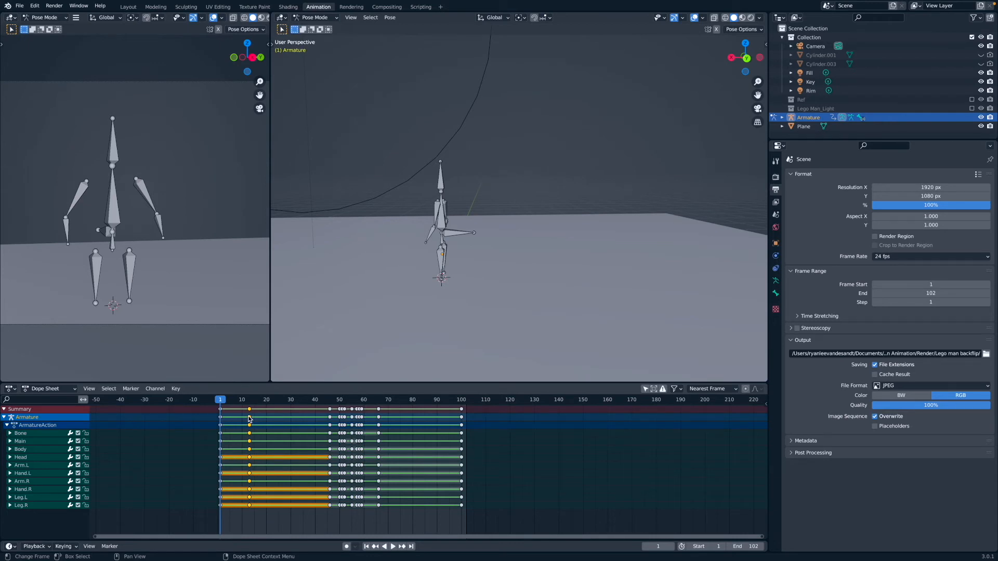
{"action": "key", "text": "space"}
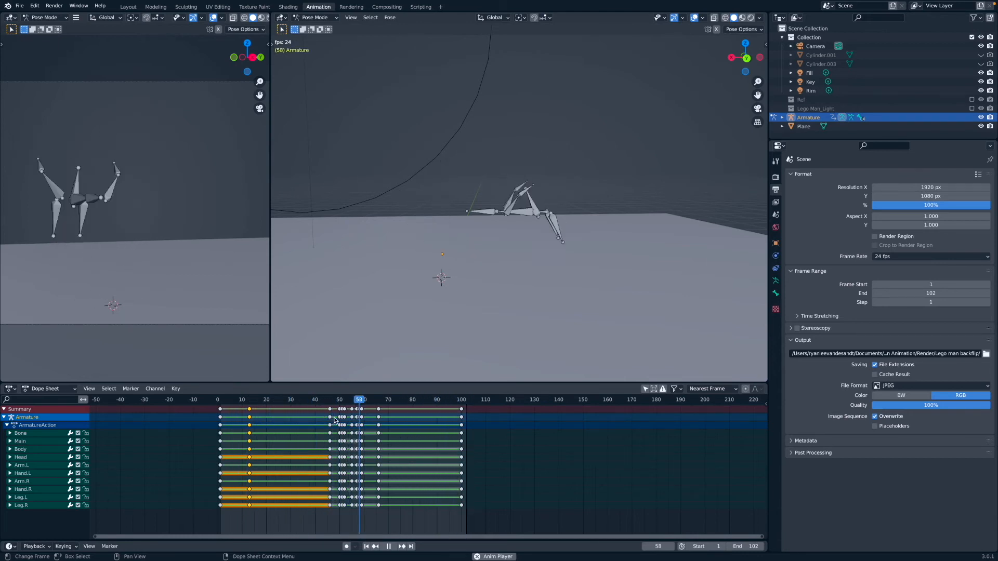
{"action": "key", "text": "space"}
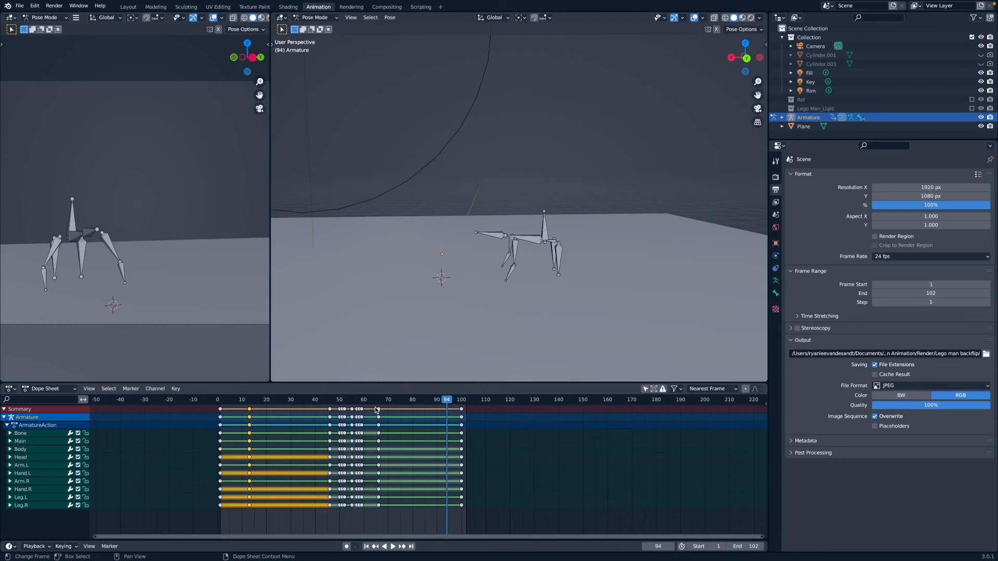
Return to frame 59 and select the keyframes of all bones at frame 66
{"action": "left_click_drag", "start_coordinate": [449, 400], "coordinate": [362, 405]}
{"action": "left_click", "coordinate": [378, 409]}
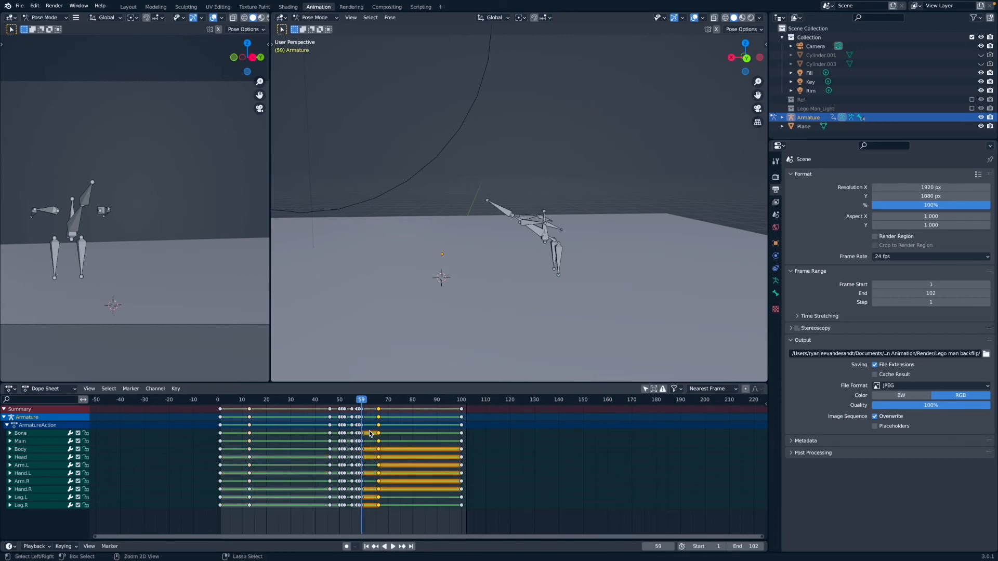
{"action": "scroll", "coordinate": [368, 431], "scroll_direction": "up", "scroll_amount": 5}
{"action": "scroll", "coordinate": [366, 431], "scroll_direction": "up", "scroll_amount": 2}
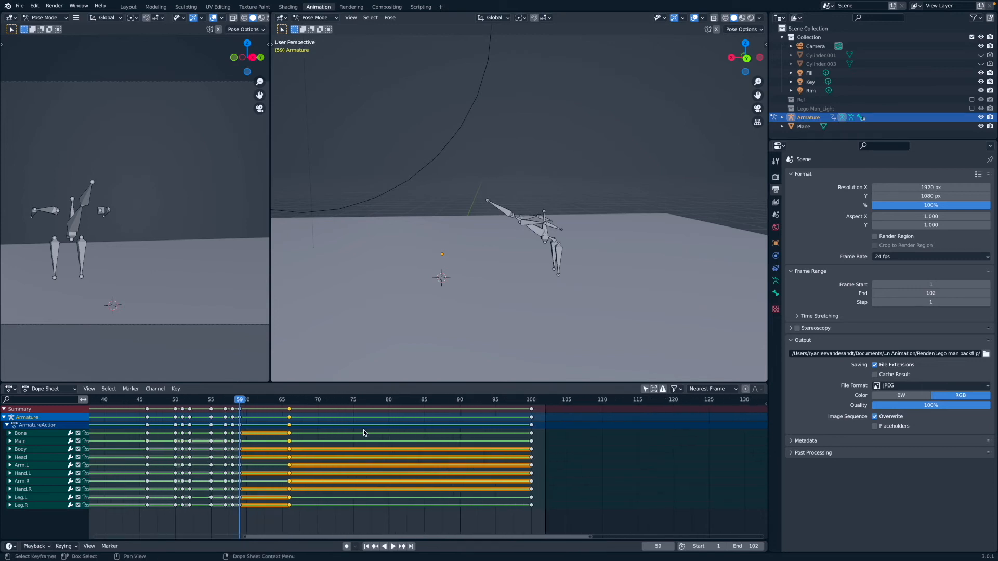
{"action": "left_click_drag", "start_coordinate": [235, 401], "coordinate": [242, 404]}
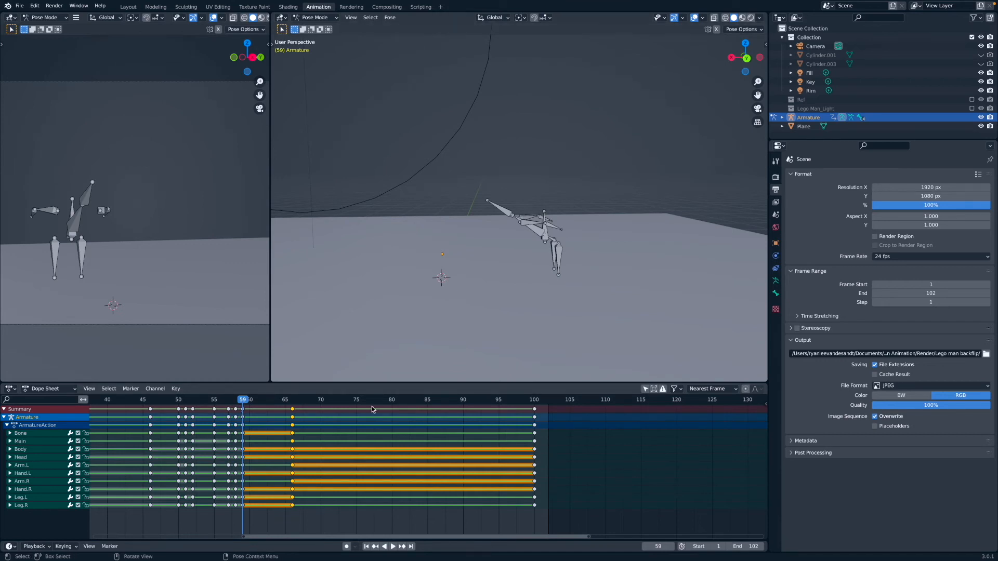
{"action": "scroll", "coordinate": [297, 460], "scroll_direction": "left", "scroll_amount": 5}
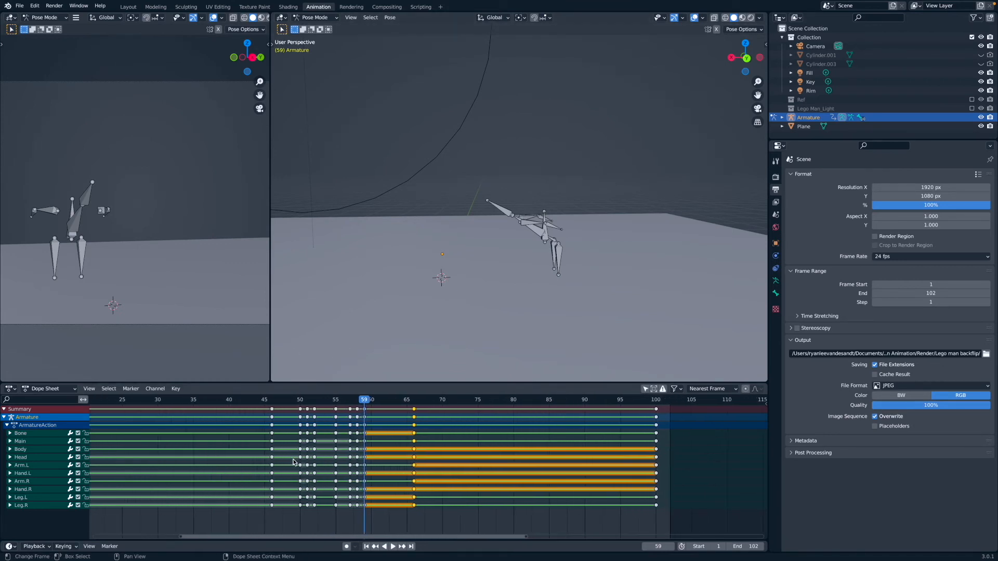
Play the backflip from frame 1 up to the landing pose
{"action": "scroll", "coordinate": [323, 459], "scroll_direction": "down", "scroll_amount": 5, "text": "ctrl"}
{"action": "scroll", "coordinate": [392, 404], "scroll_direction": "up", "scroll_amount": 2}
{"action": "left_click_drag", "start_coordinate": [397, 398], "coordinate": [228, 410]}
{"action": "key", "text": "space"}
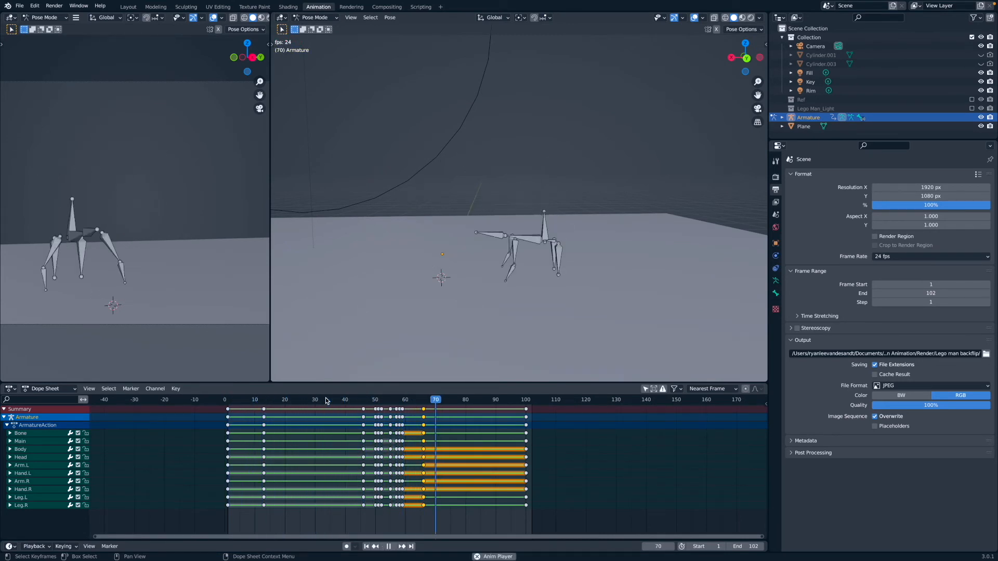
{"action": "key", "text": "space"}
Replay the jump from around frame 45, go to frame 100 and scrub back to frame 74
{"action": "left_click_drag", "start_coordinate": [439, 403], "coordinate": [361, 404]}
{"action": "key", "text": "space"}
{"action": "key", "text": "space"}
{"action": "left_click", "coordinate": [526, 403]}
{"action": "key", "text": "space"}
{"action": "left_click_drag", "start_coordinate": [527, 404], "coordinate": [447, 422]}
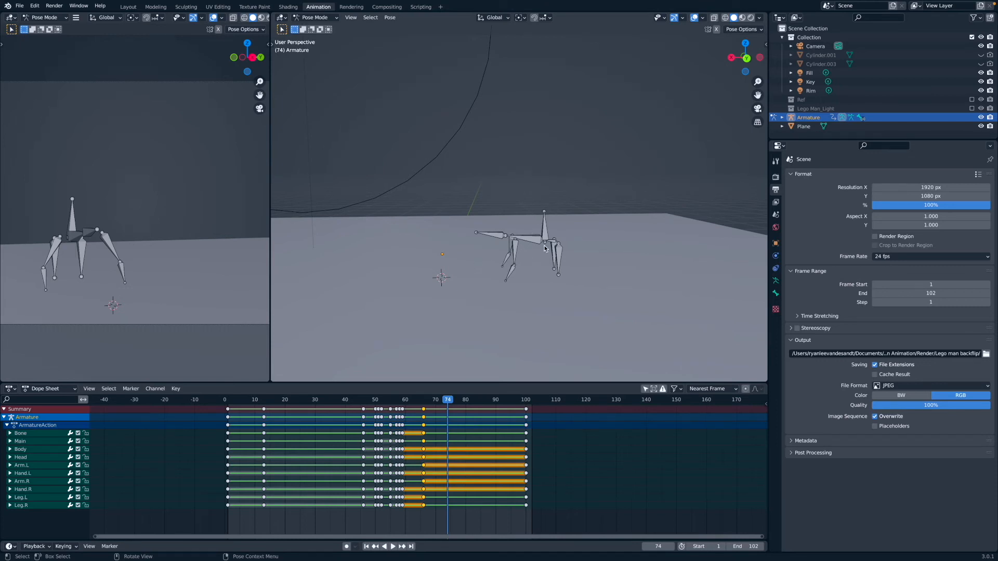
Return to frame 1 and play the whole backflip twice from the standing pose
{"action": "left_click_drag", "start_coordinate": [448, 411], "coordinate": [220, 431]}
{"action": "key", "text": "space"}
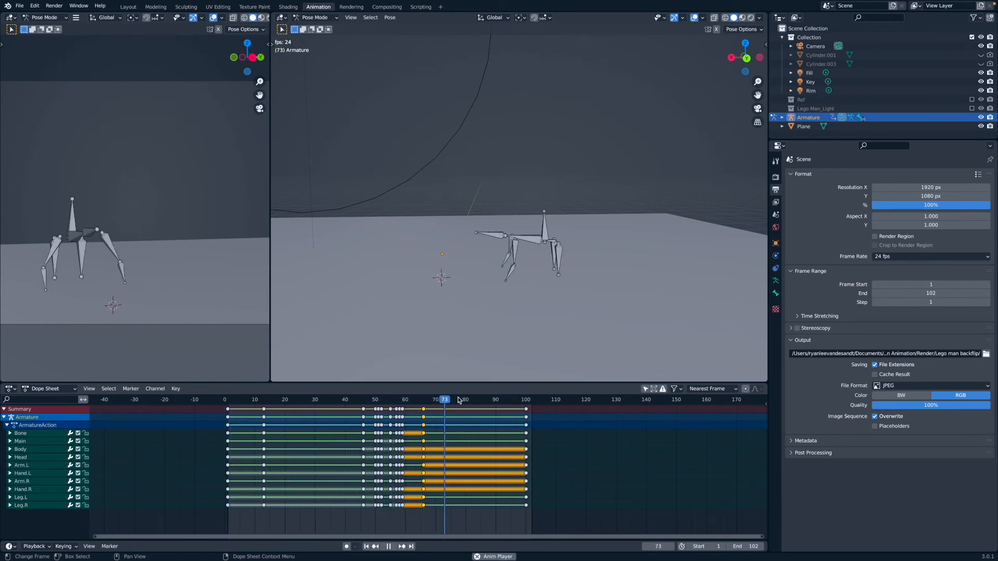
{"action": "key", "text": "space"}
{"action": "left_click_drag", "start_coordinate": [458, 401], "coordinate": [229, 437]}
{"action": "key", "text": "space"}
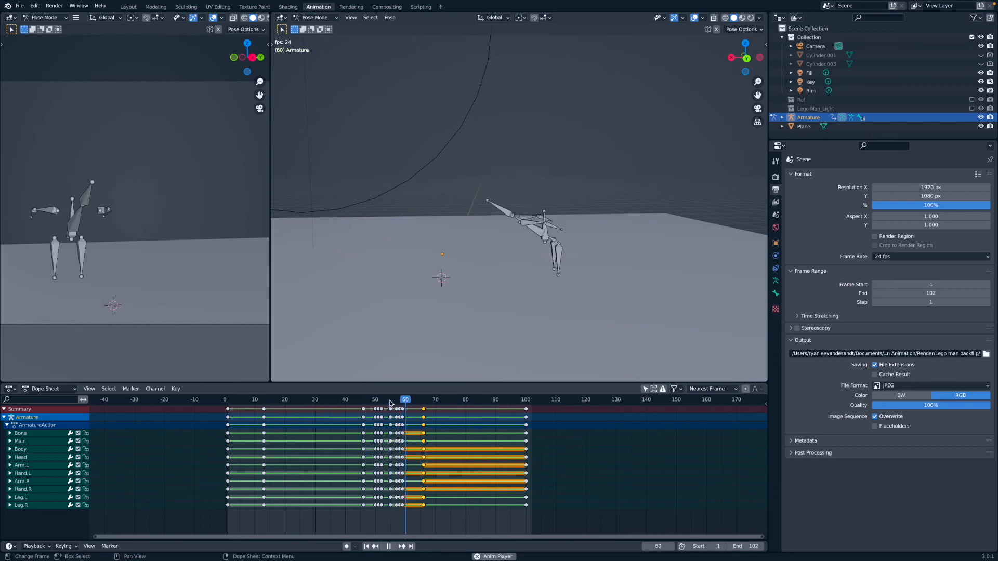
Scrub to frame 41, replay the takeoff and landing several times and return to frame 1
{"action": "left_click", "coordinate": [350, 411]}
{"action": "left_click_drag", "start_coordinate": [350, 411], "coordinate": [348, 410]}
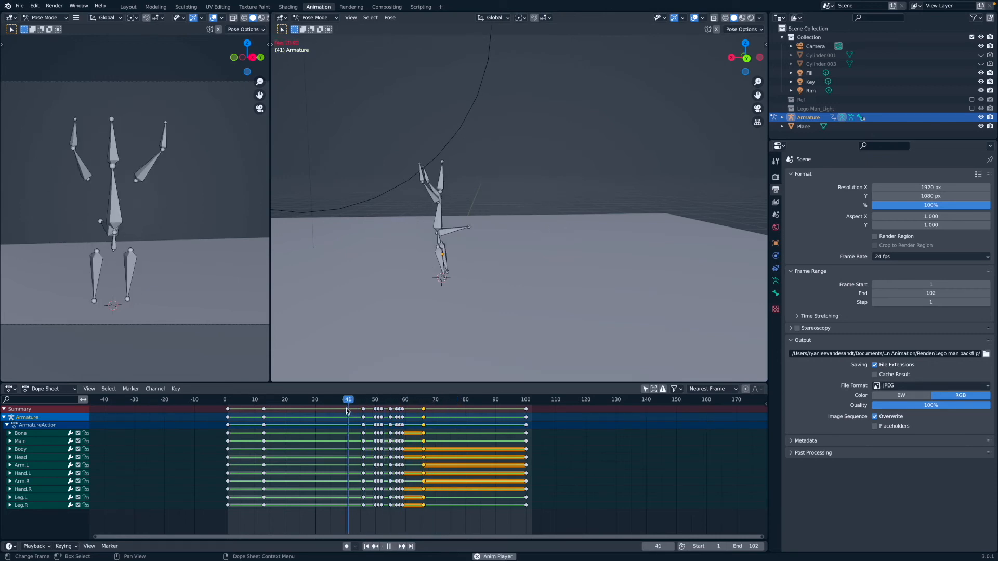
{"action": "left_click_drag", "start_coordinate": [444, 401], "coordinate": [363, 407]}
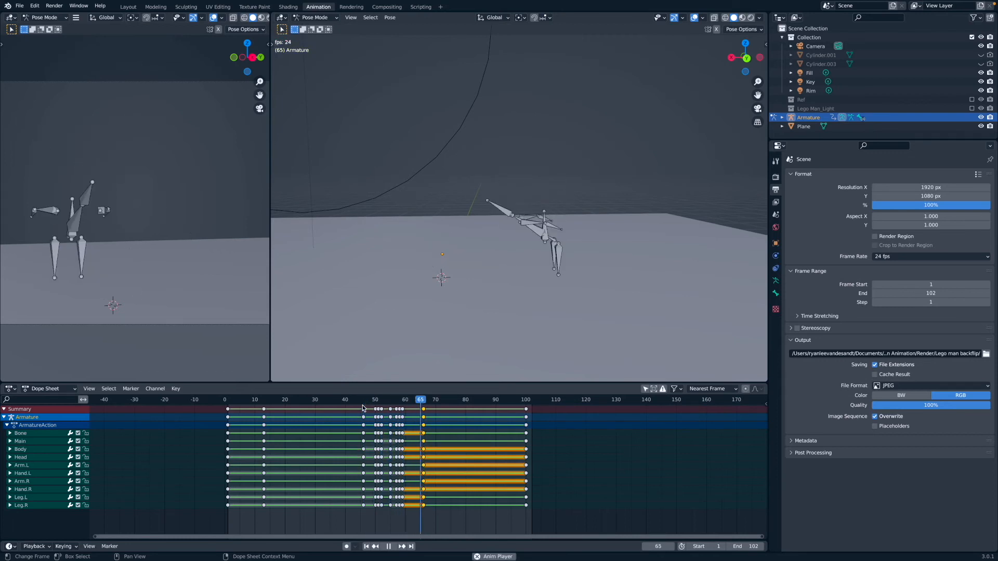
{"action": "key", "text": "space"}
{"action": "left_click_drag", "start_coordinate": [435, 398], "coordinate": [354, 410]}
{"action": "key", "text": "space"}
{"action": "key", "text": "space"}
{"action": "key", "text": "space"}
{"action": "key", "text": "space"}
{"action": "left_click_drag", "start_coordinate": [424, 405], "coordinate": [228, 421]}
{"action": "key", "text": "space"}
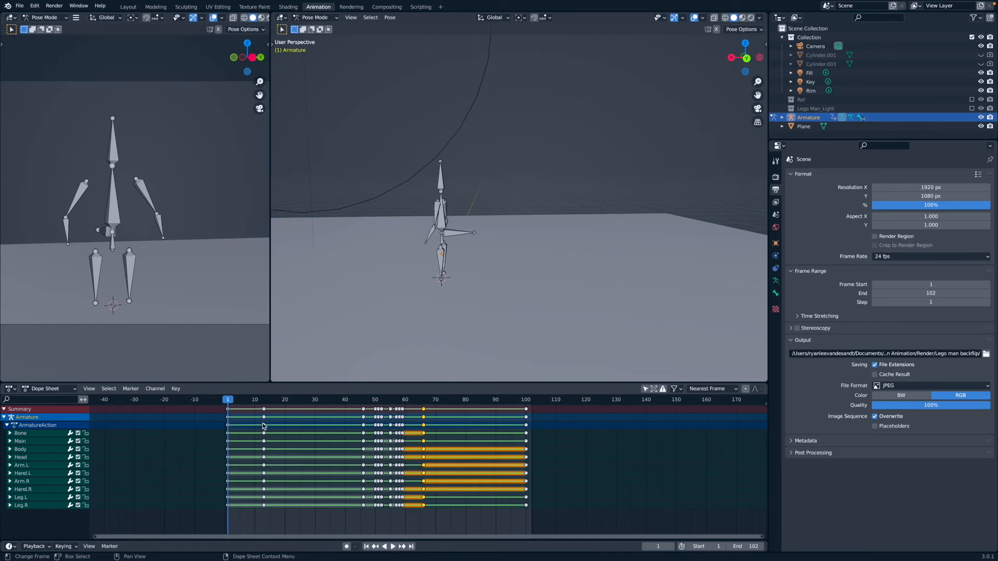
Enlarge the Dope Sheet area and split it into two stacked editors
{"action": "mouse_move", "coordinate": [286, 382]}
{"action": "left_mouse_down"}
{"action": "mouse_move", "coordinate": [286, 408]}
{"action": "mouse_move", "coordinate": [287, 396]}
{"action": "left_mouse_up"}
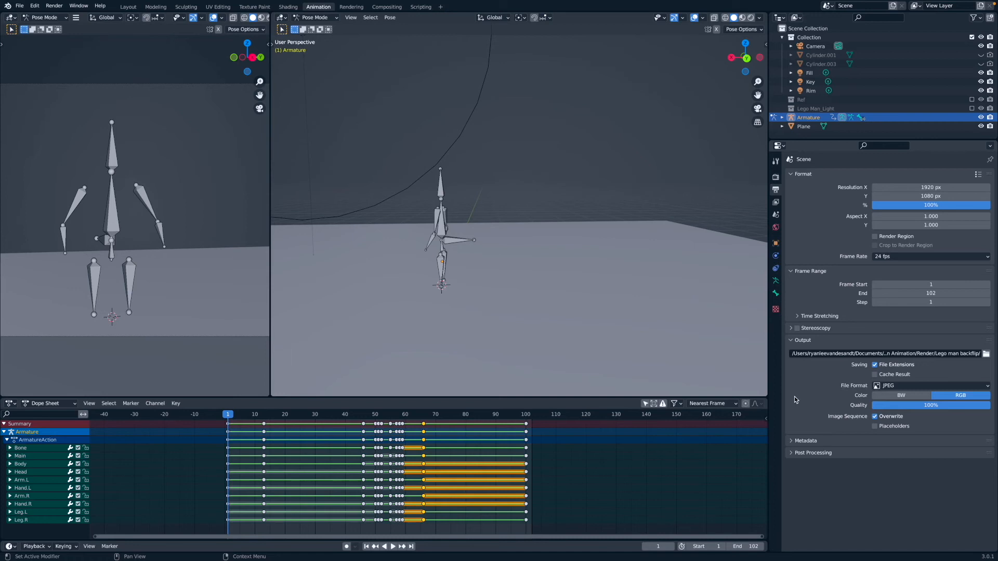
{"action": "left_click_drag", "start_coordinate": [528, 398], "coordinate": [529, 335]}
{"action": "left_click_drag", "start_coordinate": [766, 338], "coordinate": [732, 449]}
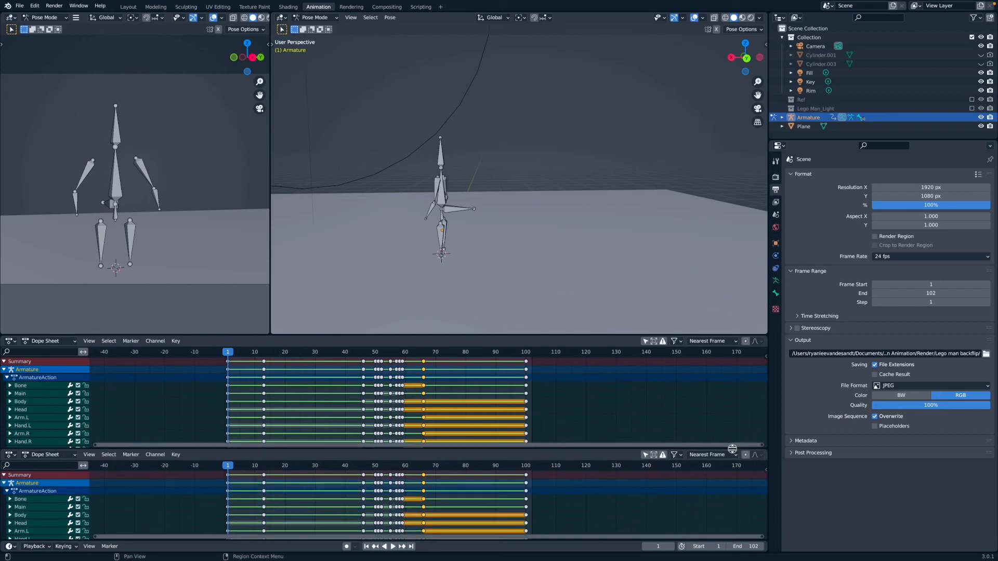
Change the upper of the two stacked Dope Sheets to a Graph Editor and make it taller
{"action": "left_click", "coordinate": [33, 343]}
{"action": "left_click", "coordinate": [10, 343]}
{"action": "left_click", "coordinate": [11, 343]}
{"action": "left_click", "coordinate": [10, 343]}
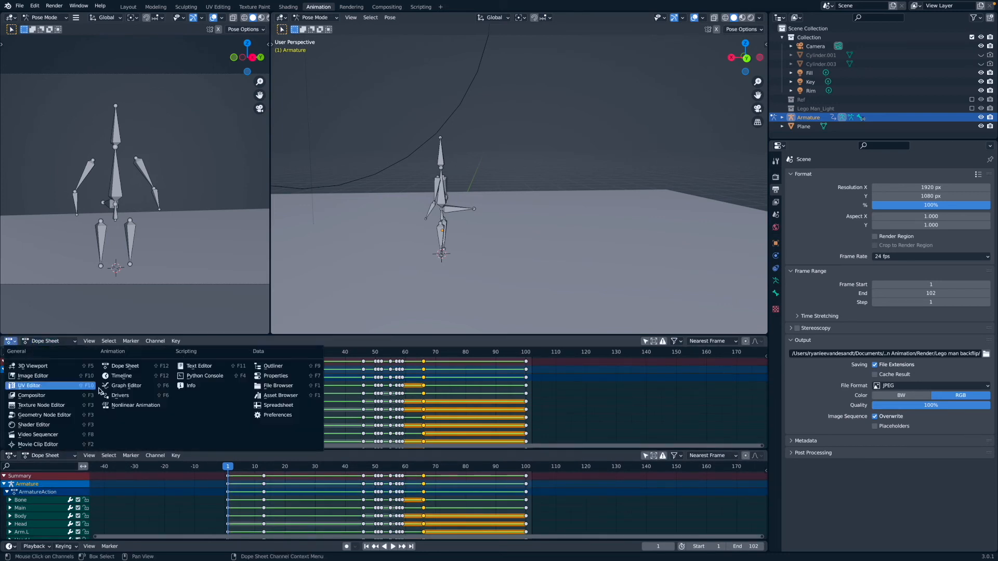
{"action": "left_click", "coordinate": [129, 388]}
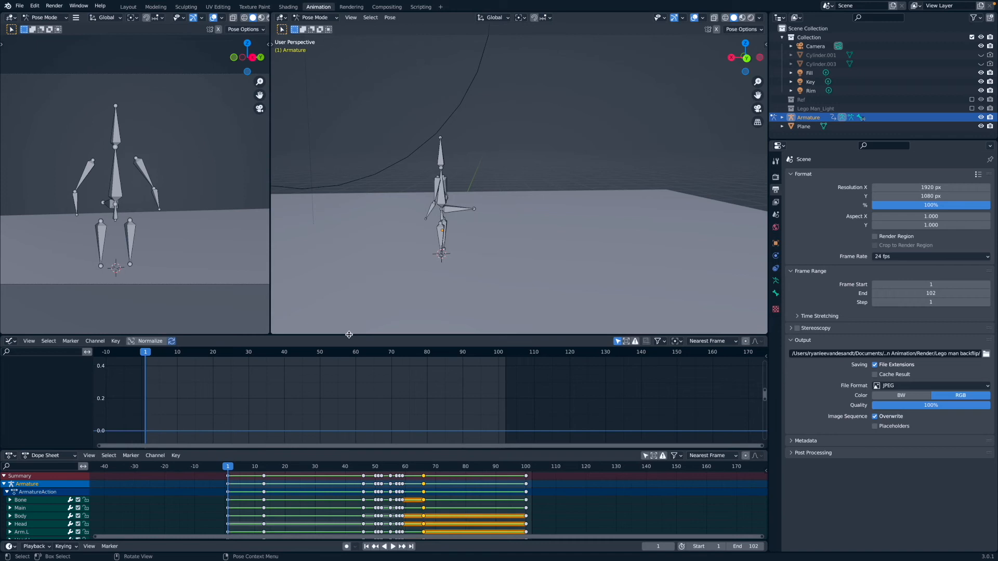
{"action": "left_click_drag", "start_coordinate": [349, 335], "coordinate": [346, 307]}
Select the Body bone and extend the selection to all bones to display their curves in the Graph Editor
{"action": "middle_click_drag", "start_coordinate": [290, 427], "coordinate": [303, 394]}
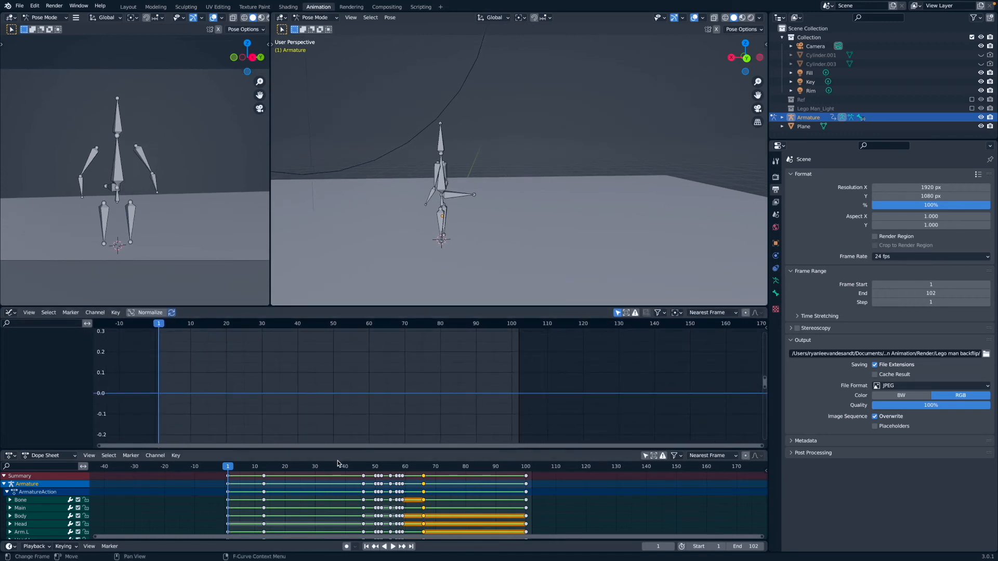
{"action": "left_click", "coordinate": [444, 187]}
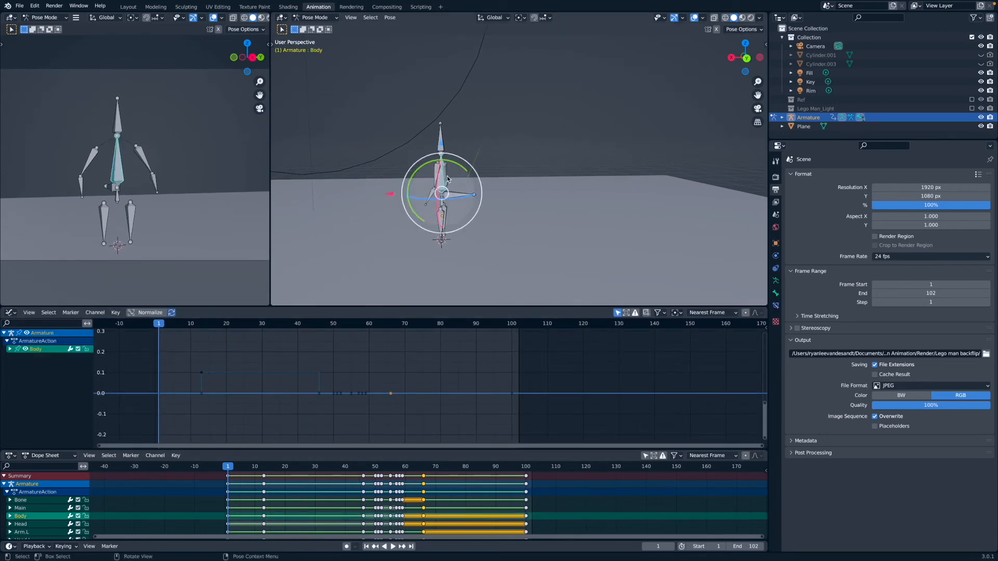
{"action": "scroll", "coordinate": [324, 371], "scroll_direction": "up", "scroll_amount": 5}
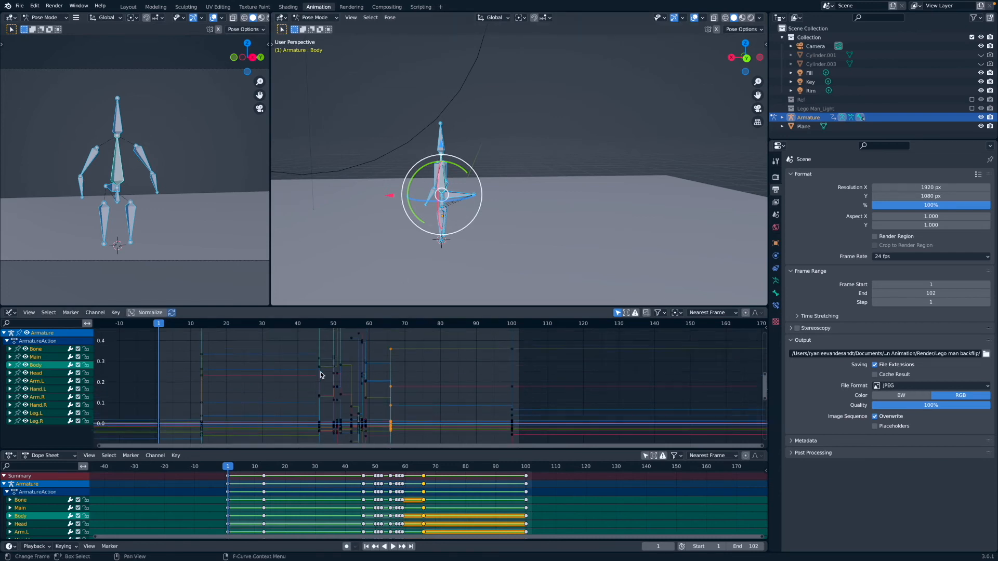
Examine the stepped curves in the Graph Editor by scrubbing between frames 55 and 50
{"action": "scroll", "coordinate": [323, 371], "scroll_direction": "left", "scroll_amount": 2}
{"action": "scroll", "coordinate": [325, 369], "scroll_direction": "down", "scroll_amount": 2, "text": "shift"}
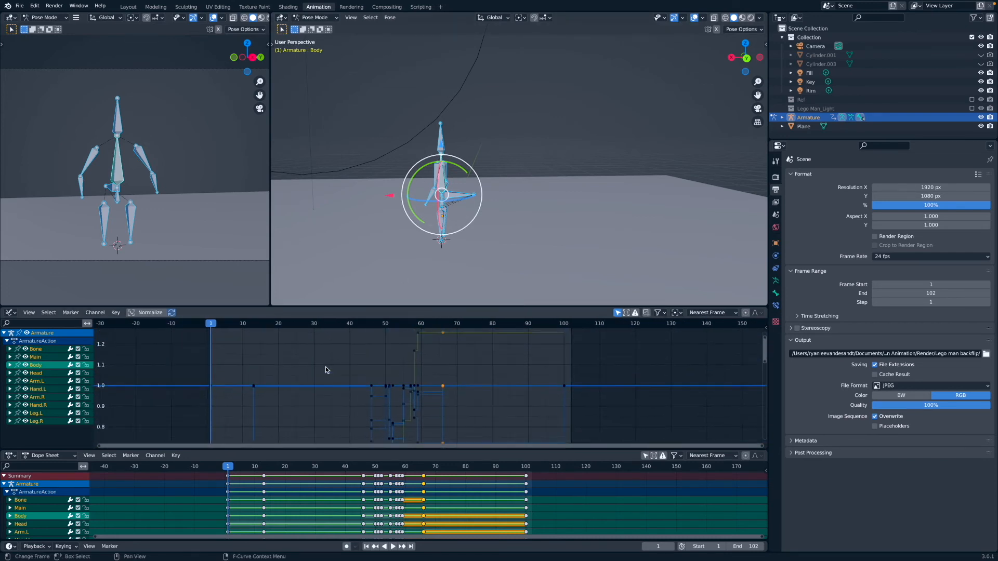
{"action": "scroll", "coordinate": [329, 366], "scroll_direction": "left", "scroll_amount": 2, "text": "ctrl"}
{"action": "scroll", "coordinate": [332, 369], "scroll_direction": "up", "scroll_amount": 10}
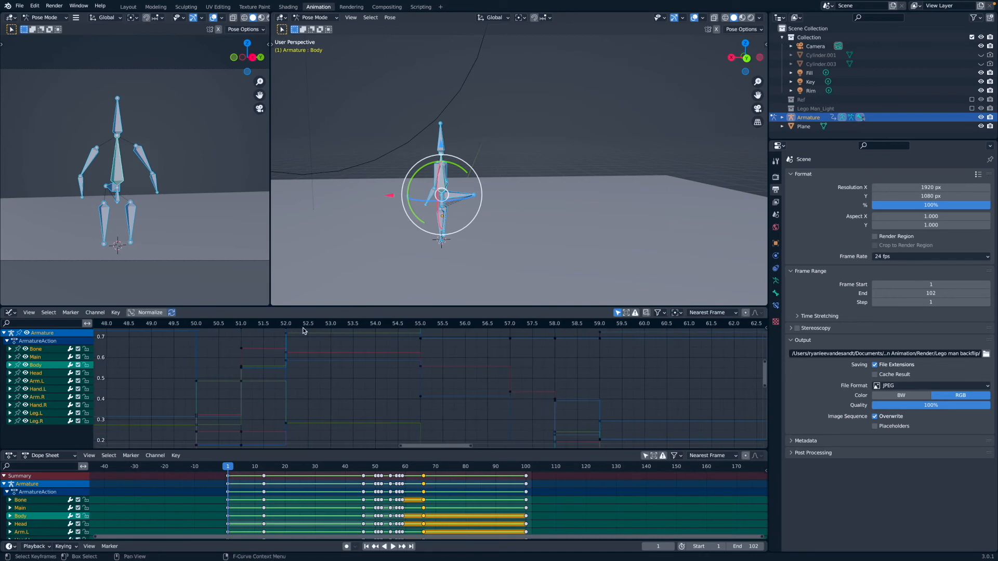
{"action": "left_click_drag", "start_coordinate": [503, 326], "coordinate": [424, 341]}
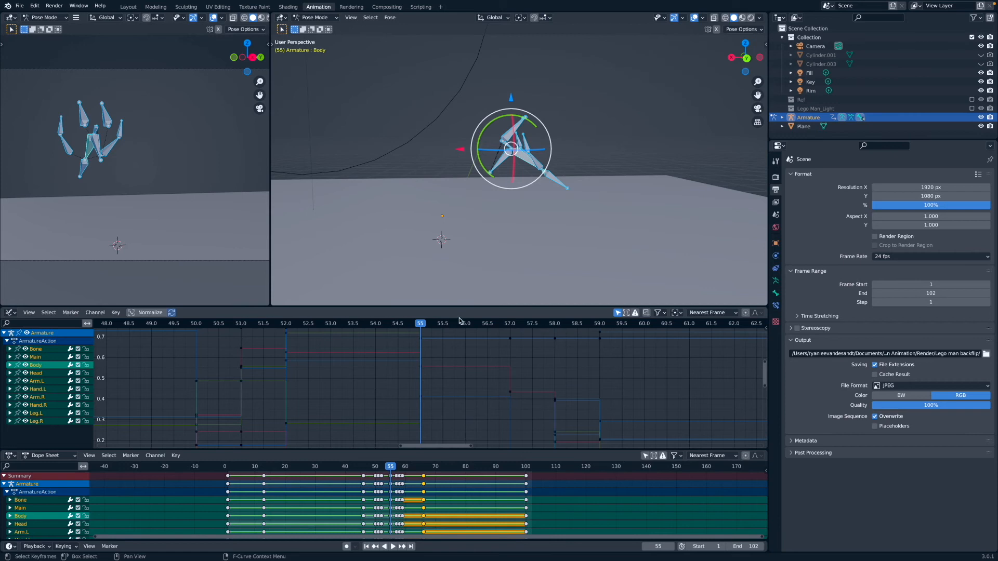
{"action": "left_click_drag", "start_coordinate": [418, 326], "coordinate": [202, 347]}
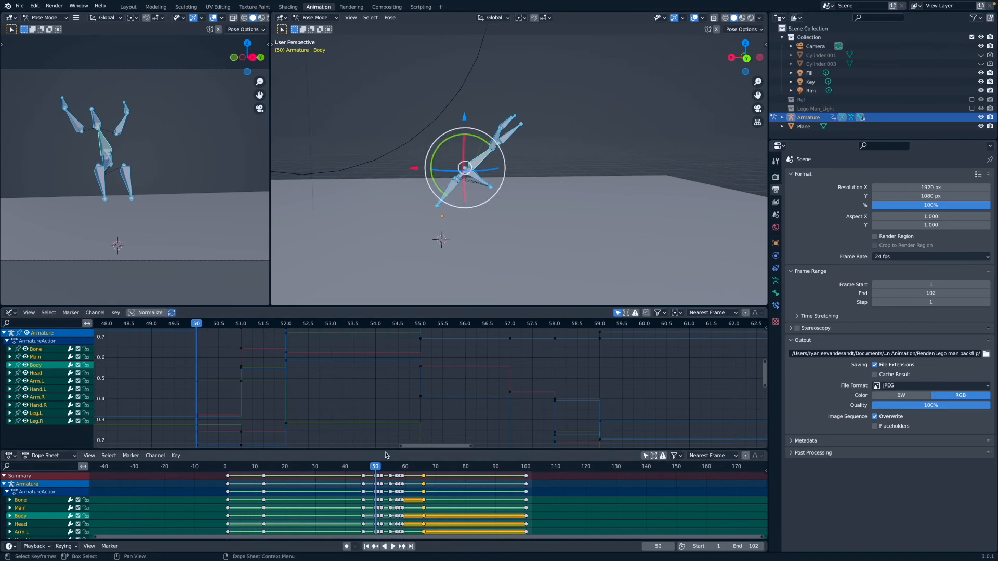
Select all of the armature's keyframes and set their interpolation mode to Bezier
{"action": "left_click_drag", "start_coordinate": [384, 450], "coordinate": [382, 392]}
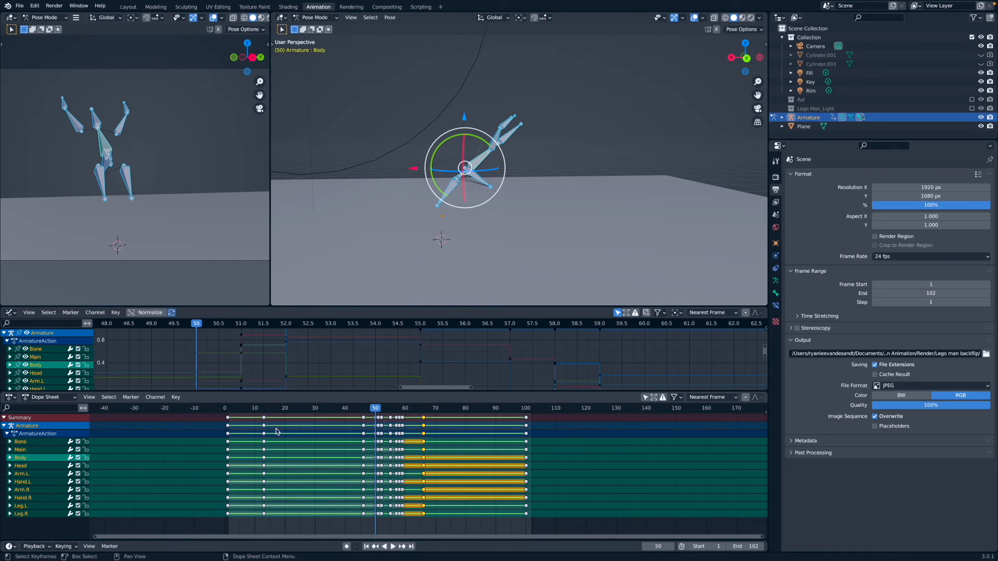
{"action": "key", "text": "a"}
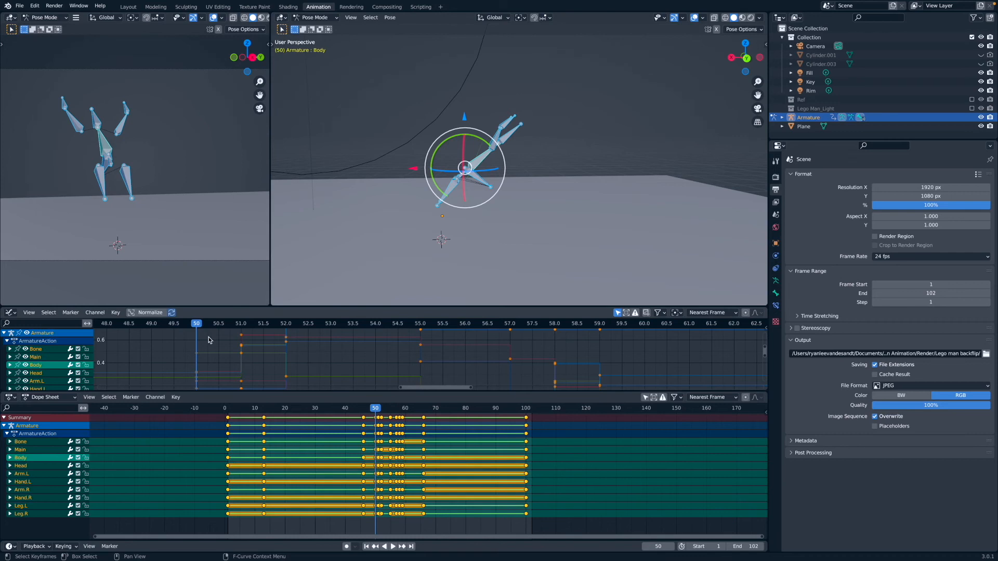
{"action": "left_click_drag", "start_coordinate": [333, 392], "coordinate": [334, 462]}
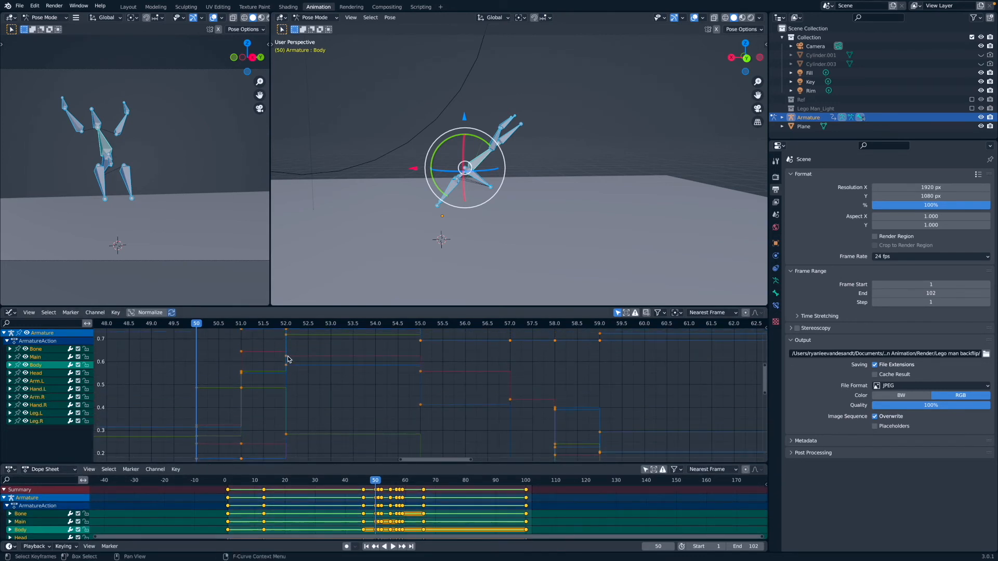
{"action": "right_click", "coordinate": [264, 496]}
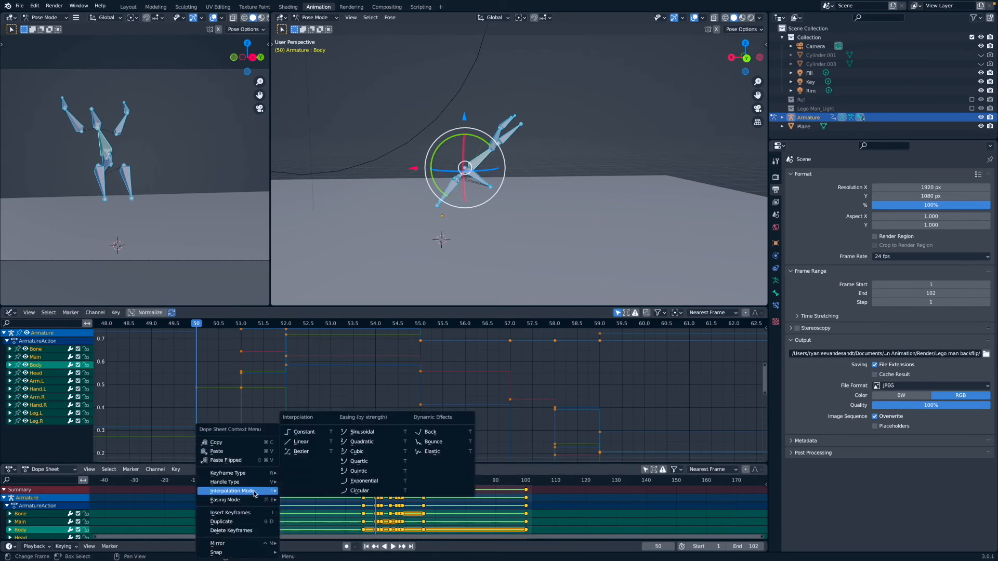
{"action": "right_click", "coordinate": [285, 367]}
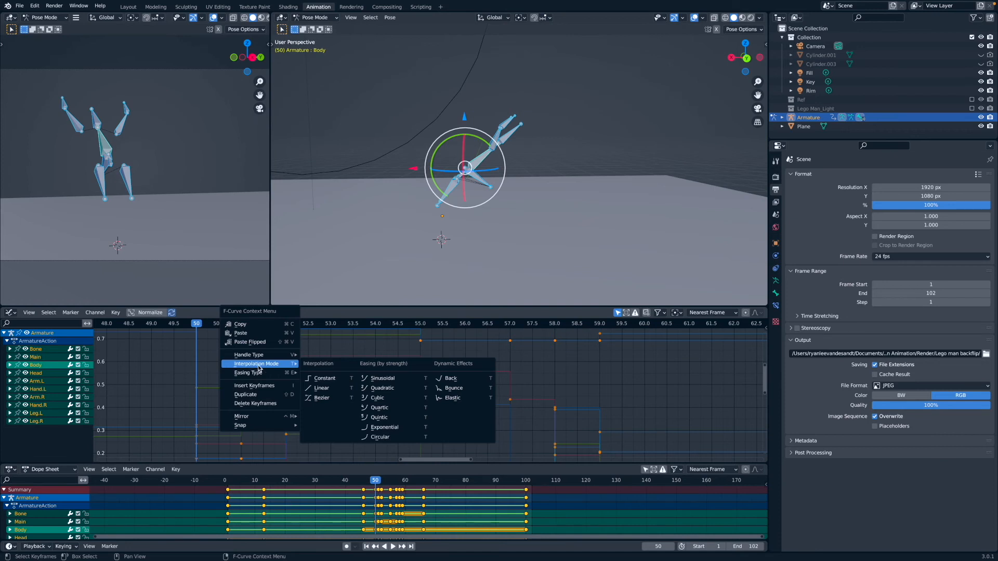
{"action": "left_click", "coordinate": [322, 398]}
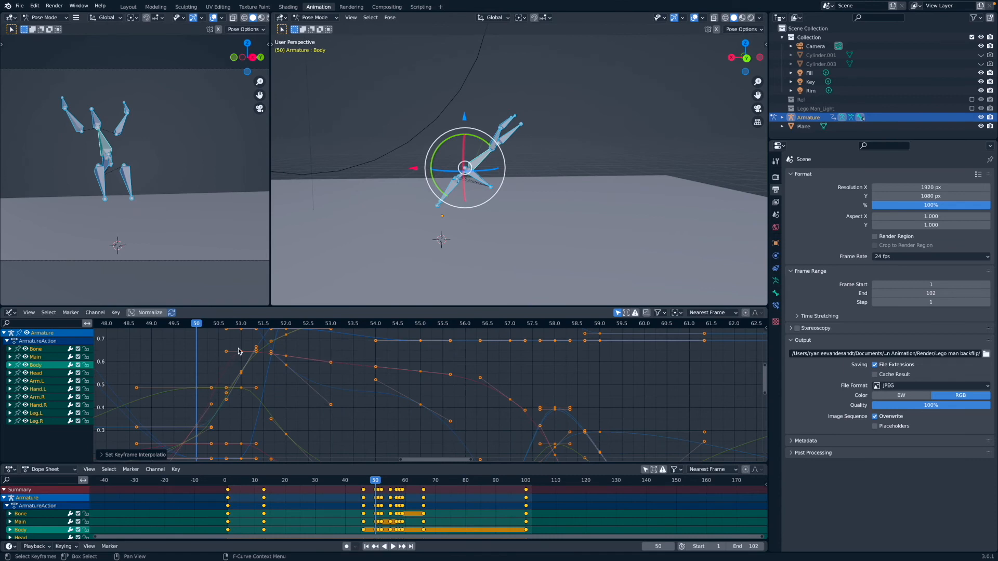
Examine the shape of the smoothed curves and their handles between about frames 45 and 60
{"action": "scroll", "coordinate": [457, 373], "scroll_direction": "up", "scroll_amount": 5}
{"action": "scroll", "coordinate": [466, 372], "scroll_direction": "left", "scroll_amount": 7}
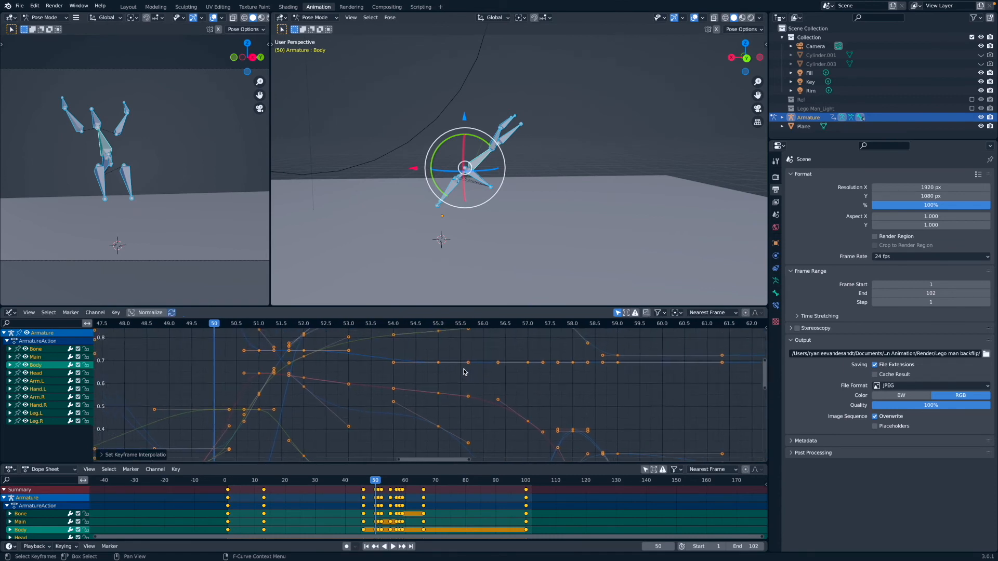
{"action": "scroll", "coordinate": [318, 365], "scroll_direction": "right", "scroll_amount": 3}
{"action": "scroll", "coordinate": [318, 366], "scroll_direction": "left", "scroll_amount": 6}
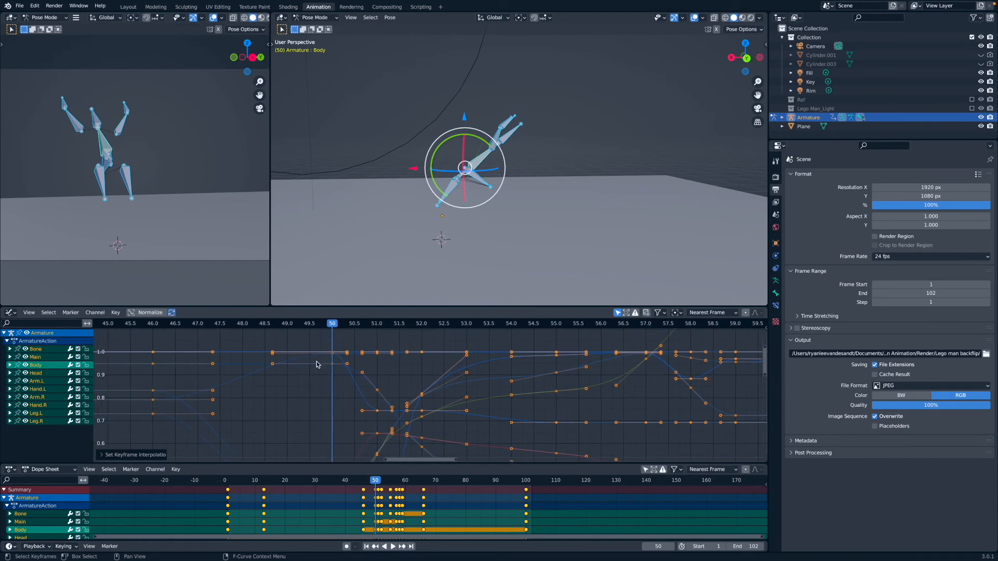
{"action": "scroll", "coordinate": [359, 365], "scroll_direction": "right", "scroll_amount": 1}
{"action": "scroll", "coordinate": [359, 366], "scroll_direction": "down", "scroll_amount": 8, "text": "ctrl"}
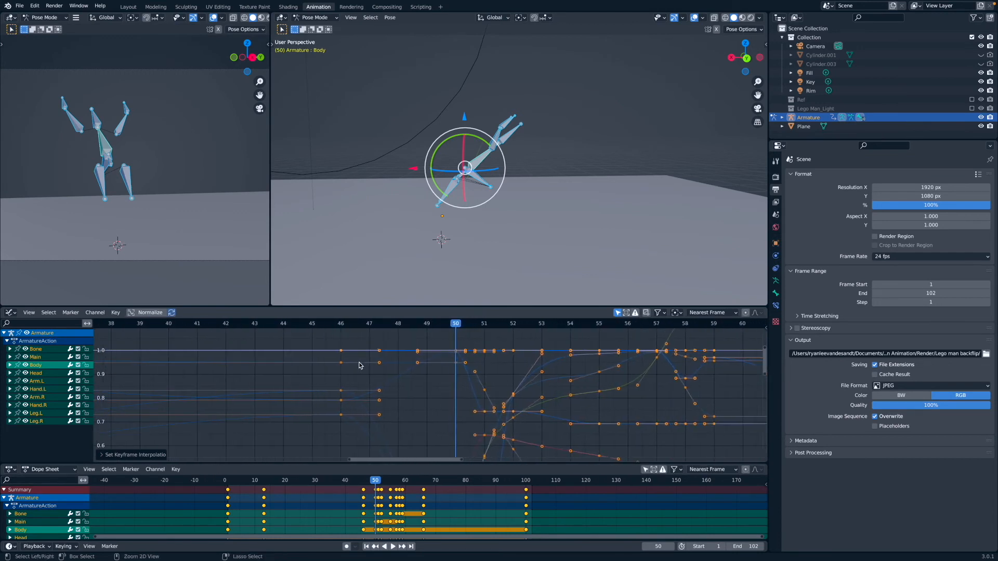
{"action": "scroll", "coordinate": [408, 374], "scroll_direction": "up", "scroll_amount": 7, "text": "ctrl"}
Return to frame 1 and play the backflip animation with the new interpolation, stopping at frame 28
{"action": "left_click_drag", "start_coordinate": [457, 326], "coordinate": [238, 333]}
{"action": "left_click_drag", "start_coordinate": [355, 483], "coordinate": [216, 488]}
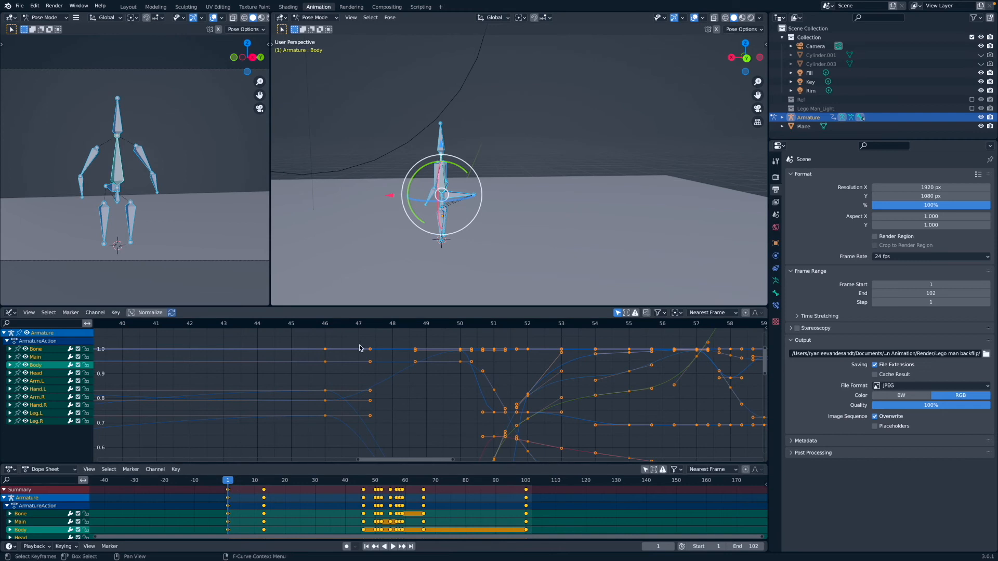
{"action": "key", "text": "space"}
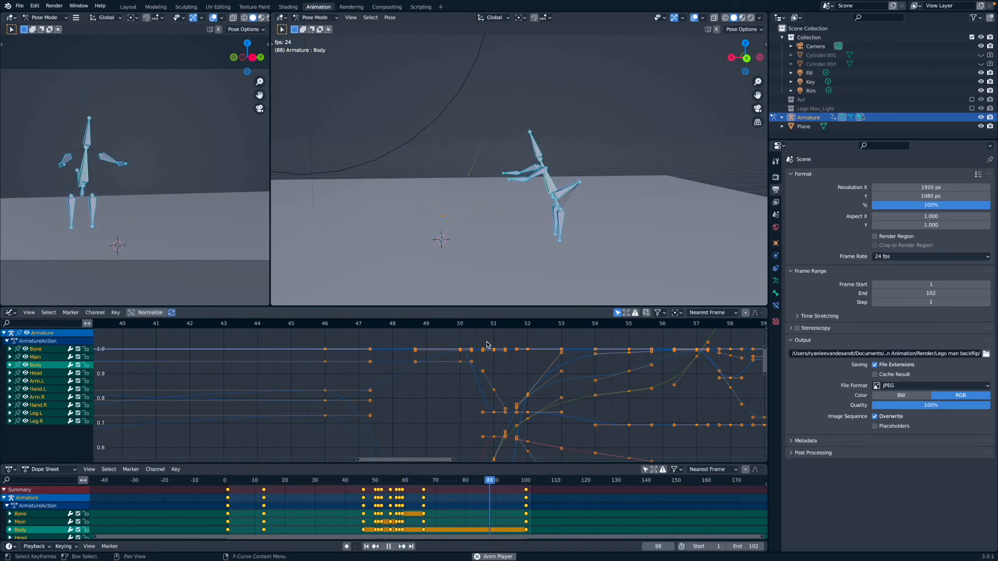
{"action": "key", "text": "space"}
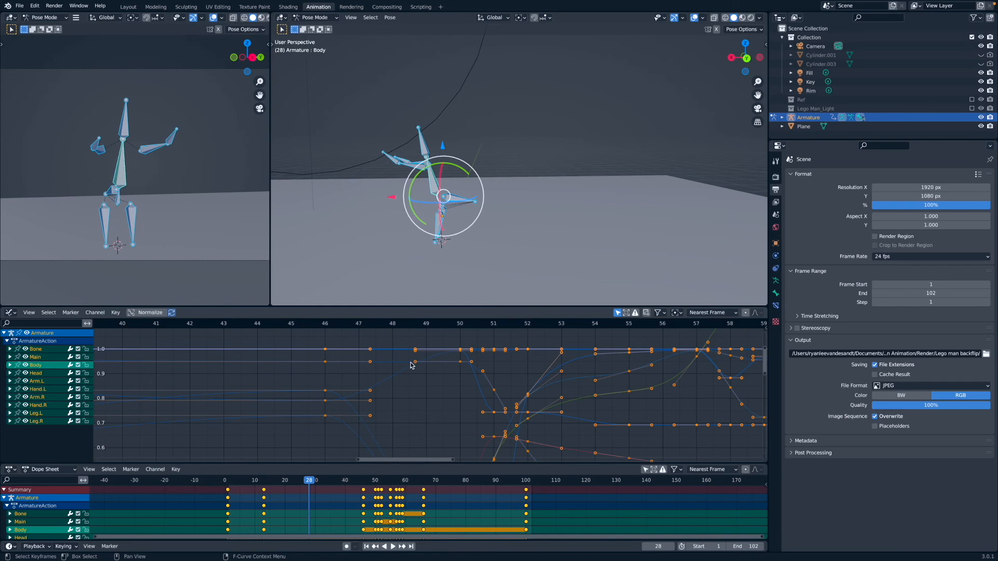
Select an arm curve's keyframe at frame 46 and inspect its slope from frame 13 by scrubbing between frames 42 and 30
{"action": "left_click", "coordinate": [325, 393]}
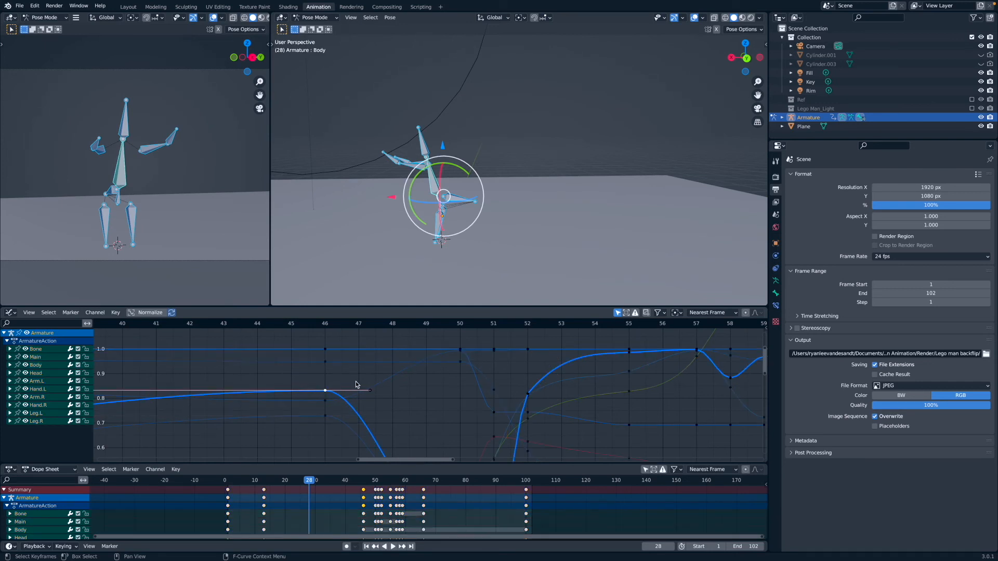
{"action": "scroll", "coordinate": [304, 383], "scroll_direction": "left", "scroll_amount": 5}
{"action": "left_click_drag", "start_coordinate": [257, 324], "coordinate": [290, 324]}
{"action": "scroll", "coordinate": [303, 382], "scroll_direction": "down", "scroll_amount": 6}
{"action": "scroll", "coordinate": [303, 385], "scroll_direction": "up", "scroll_amount": 3, "text": "ctrl"}
{"action": "scroll", "coordinate": [303, 384], "scroll_direction": "up", "scroll_amount": 1}
{"action": "scroll", "coordinate": [303, 385], "scroll_direction": "down", "scroll_amount": 3}
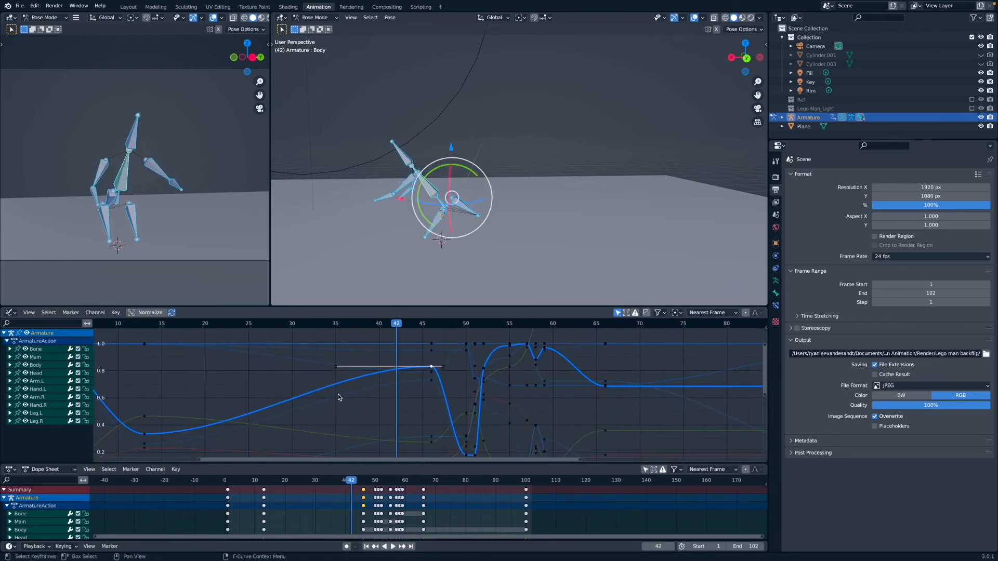
{"action": "left_click_drag", "start_coordinate": [389, 326], "coordinate": [315, 363]}
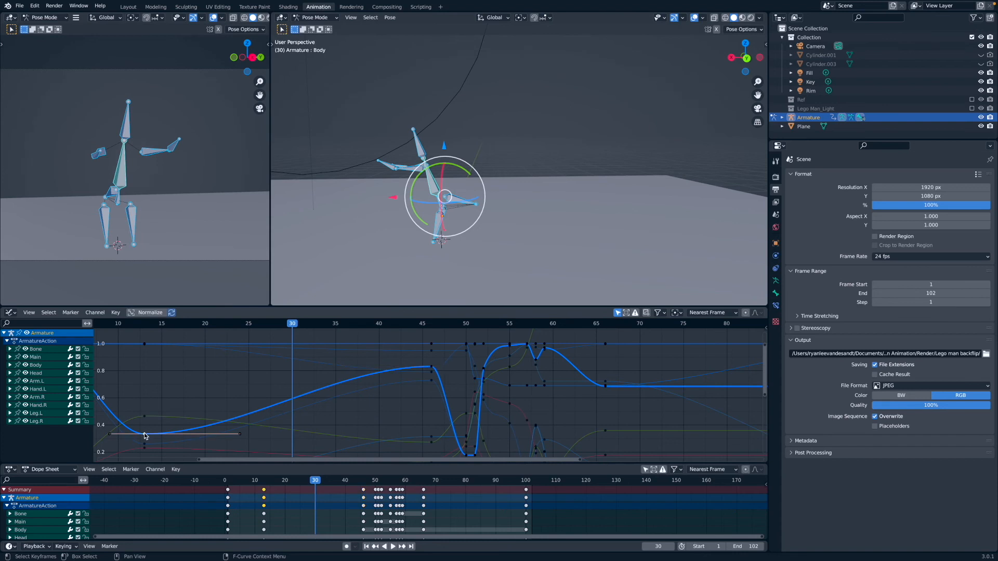
Check the curves of individual bones, isolate those of the Arm.L bone and select its keyframe at frame 13
{"action": "left_click", "coordinate": [434, 187]}
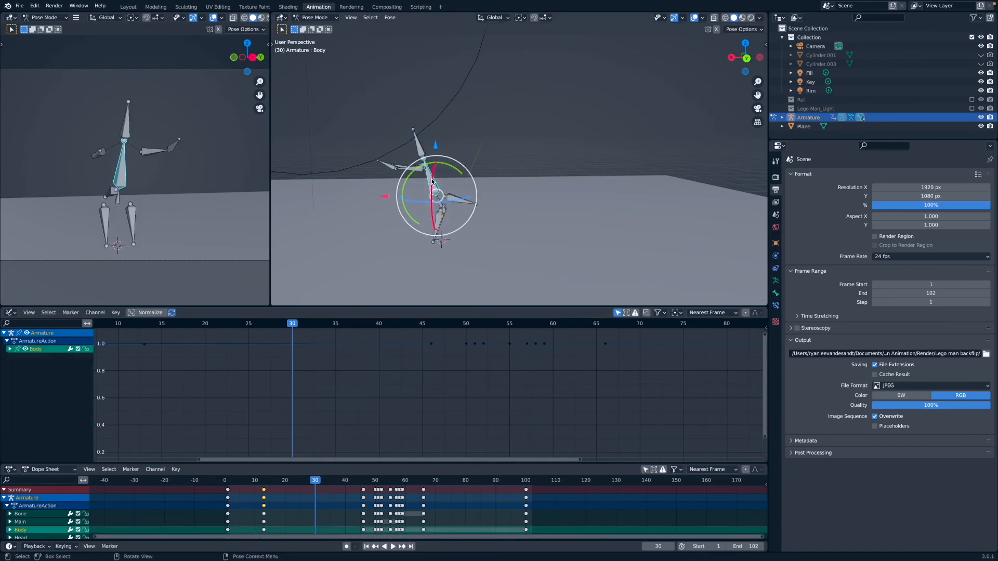
{"action": "left_click", "coordinate": [439, 221]}
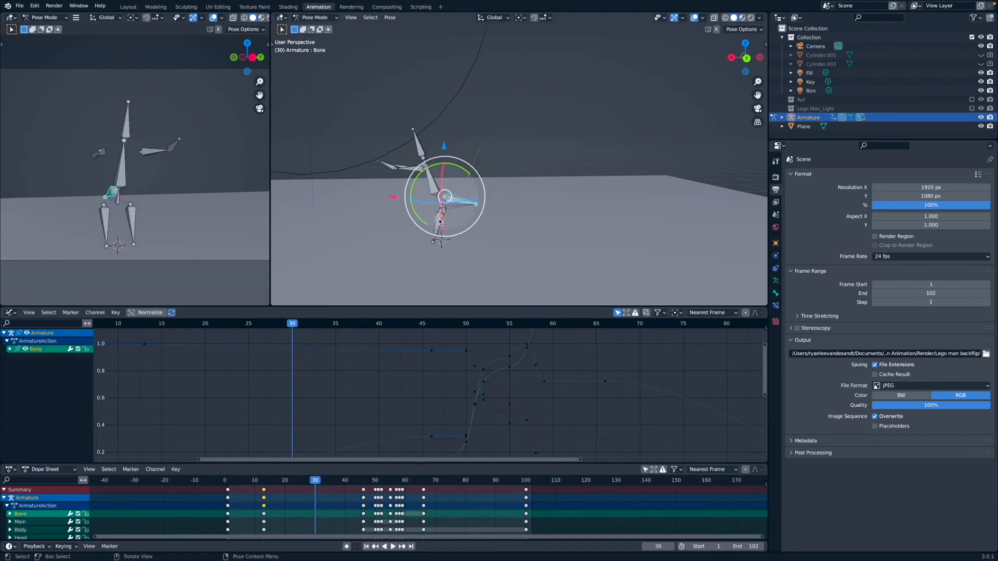
{"action": "left_click", "coordinate": [445, 212]}
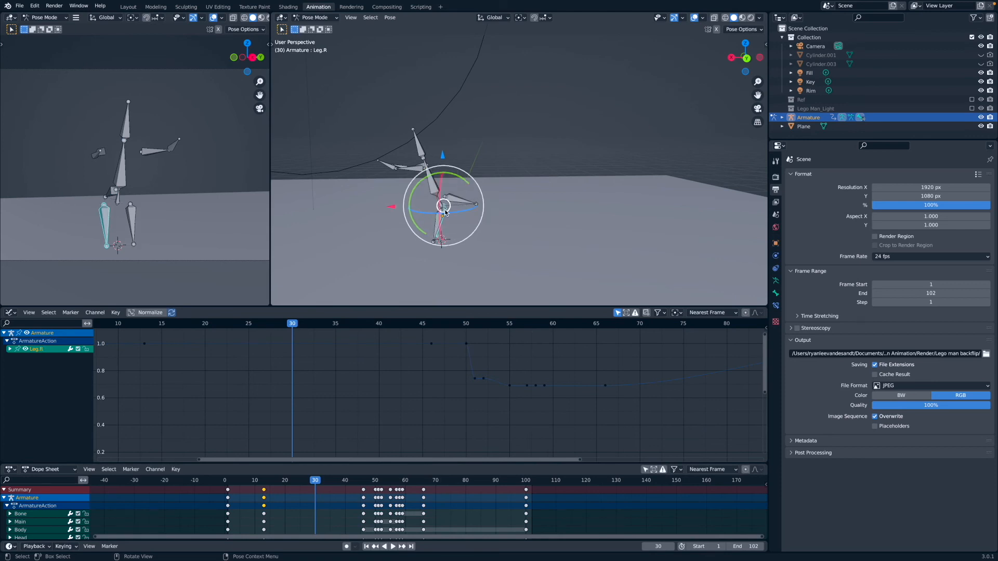
{"action": "left_click", "coordinate": [412, 172]}
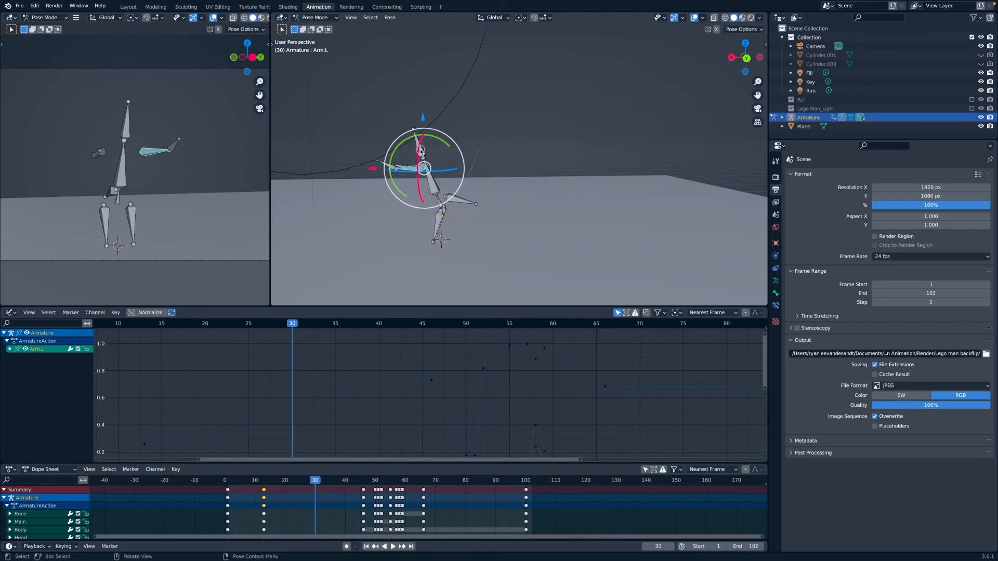
{"action": "left_click", "coordinate": [419, 153]}
{"action": "left_click", "coordinate": [414, 167]}
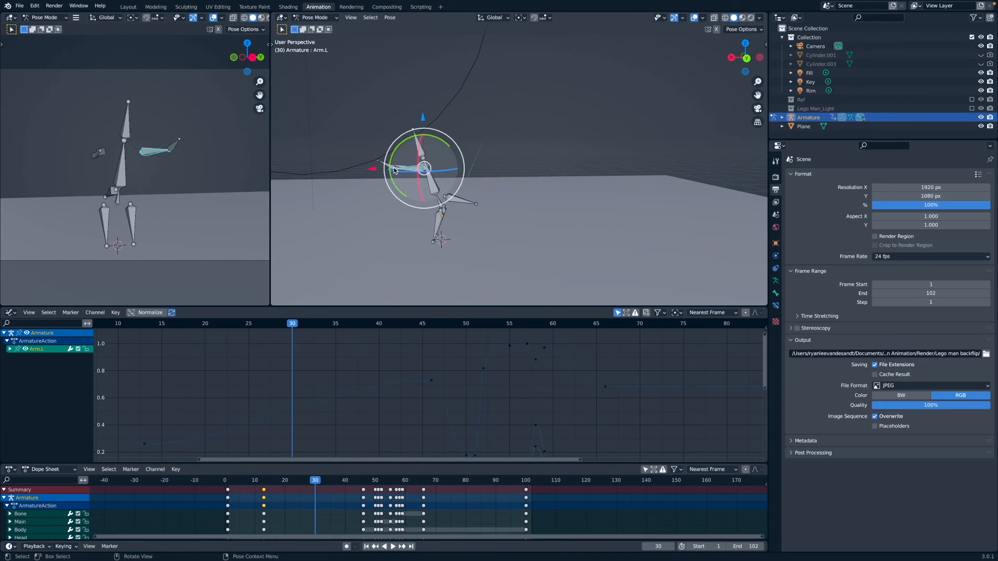
{"action": "left_click", "coordinate": [386, 164]}
{"action": "middle_click_drag", "start_coordinate": [457, 182], "coordinate": [440, 173]}
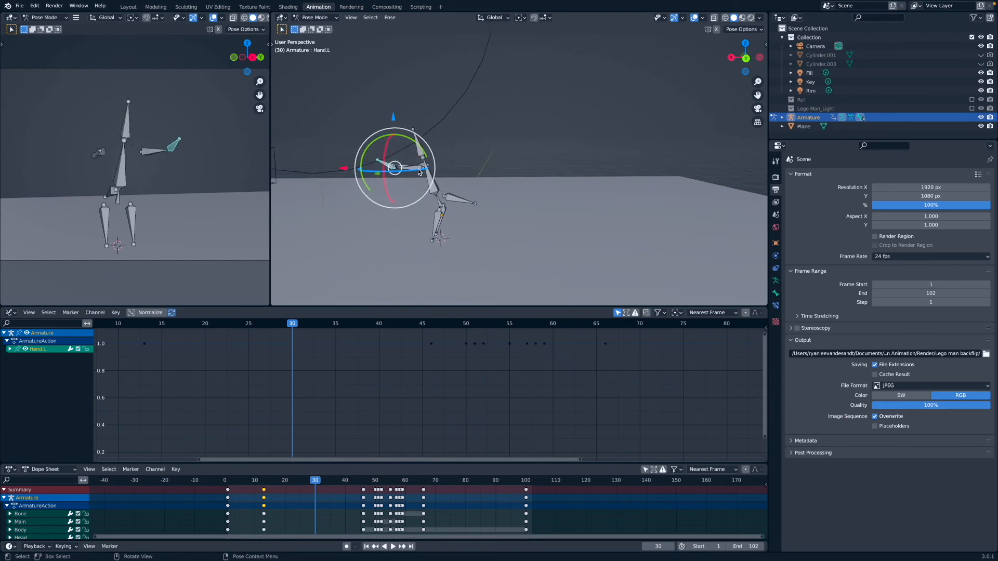
{"action": "left_click", "coordinate": [419, 171]}
{"action": "left_click", "coordinate": [146, 445]}
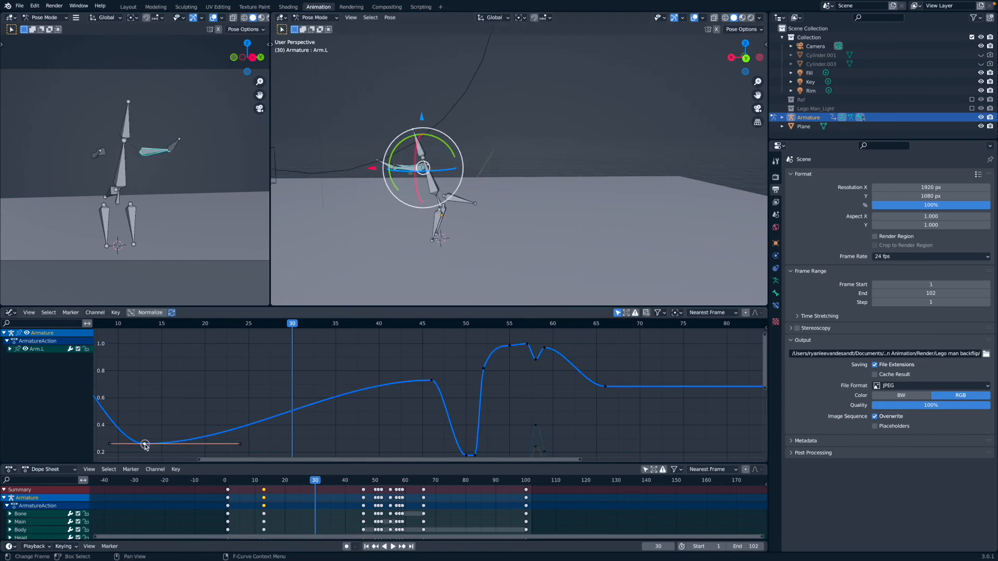
Try stretching the incoming handle of Arm.L's frame 46 keyframe far toward earlier frames, preview the motion and undo the handle change
{"action": "mouse_move", "coordinate": [290, 334]}
{"action": "left_mouse_down"}
{"action": "mouse_move", "coordinate": [423, 335]}
{"action": "mouse_move", "coordinate": [209, 345]}
{"action": "mouse_move", "coordinate": [456, 336]}
{"action": "mouse_move", "coordinate": [238, 341]}
{"action": "mouse_move", "coordinate": [196, 327]}
{"action": "mouse_move", "coordinate": [283, 346]}
{"action": "left_mouse_up"}
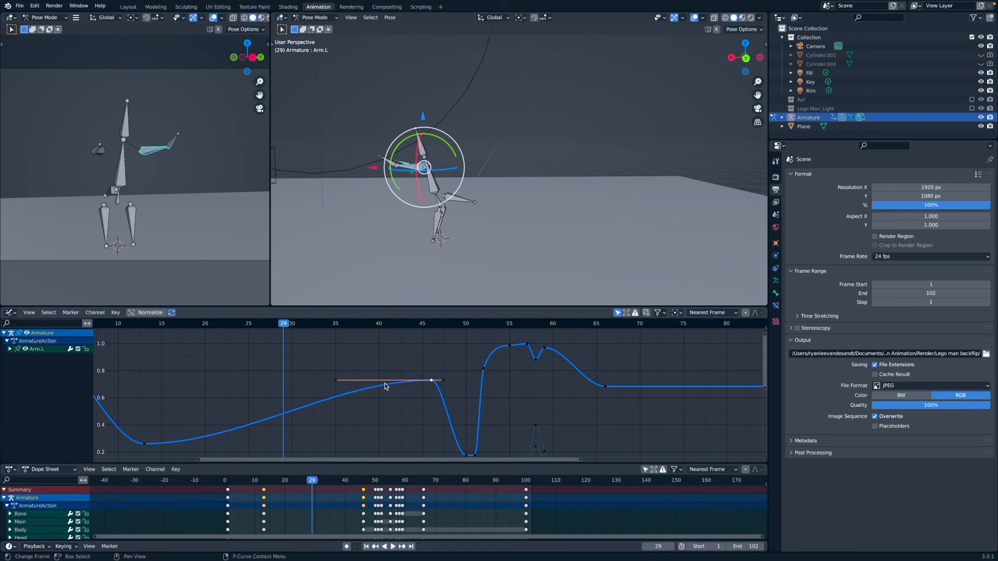
{"action": "left_click_drag", "start_coordinate": [336, 385], "coordinate": [745, 385]}
{"action": "left_click_drag", "start_coordinate": [285, 325], "coordinate": [146, 337]}
{"action": "key", "text": "space"}
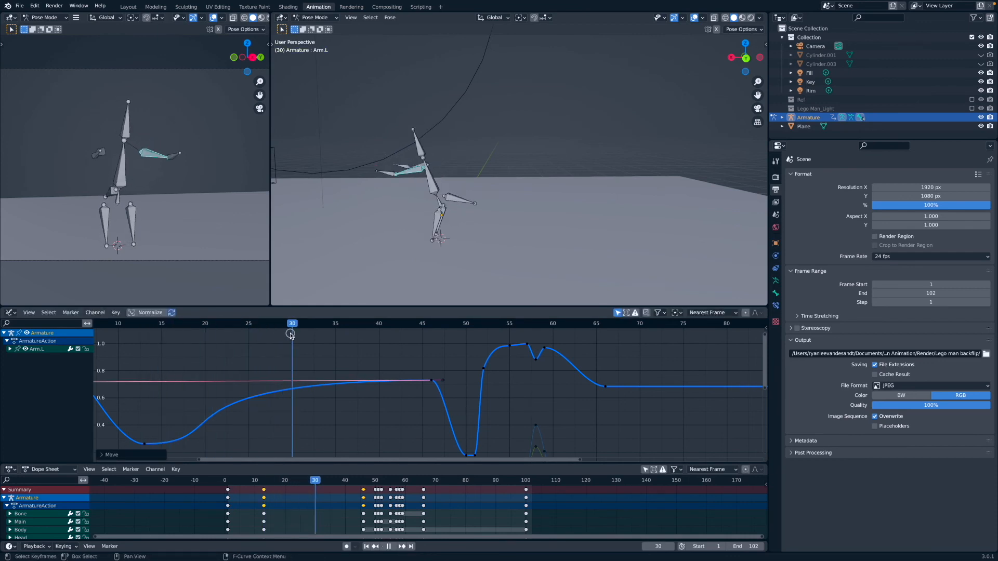
{"action": "key", "text": "space"}
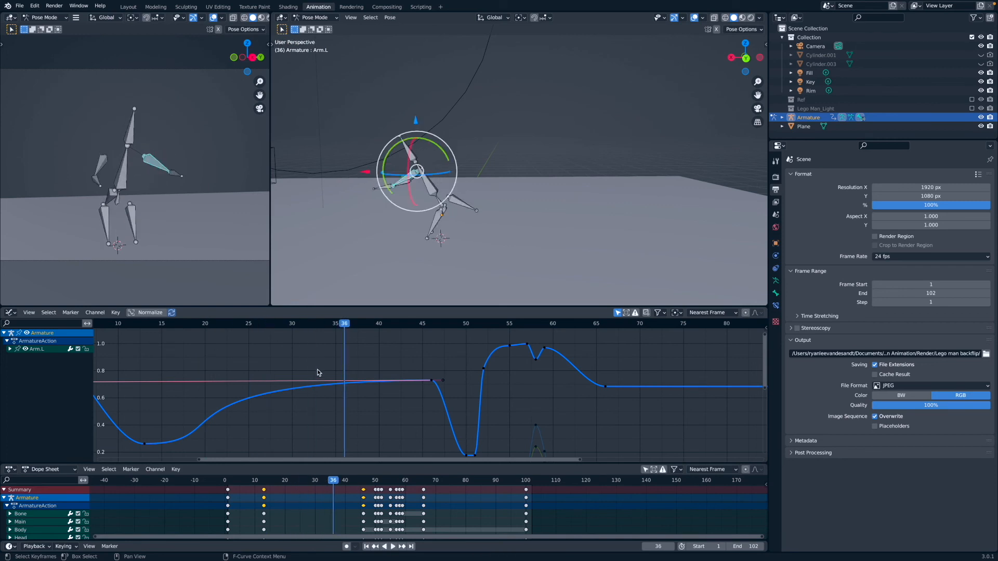
{"action": "key", "text": "ctrl+z"}
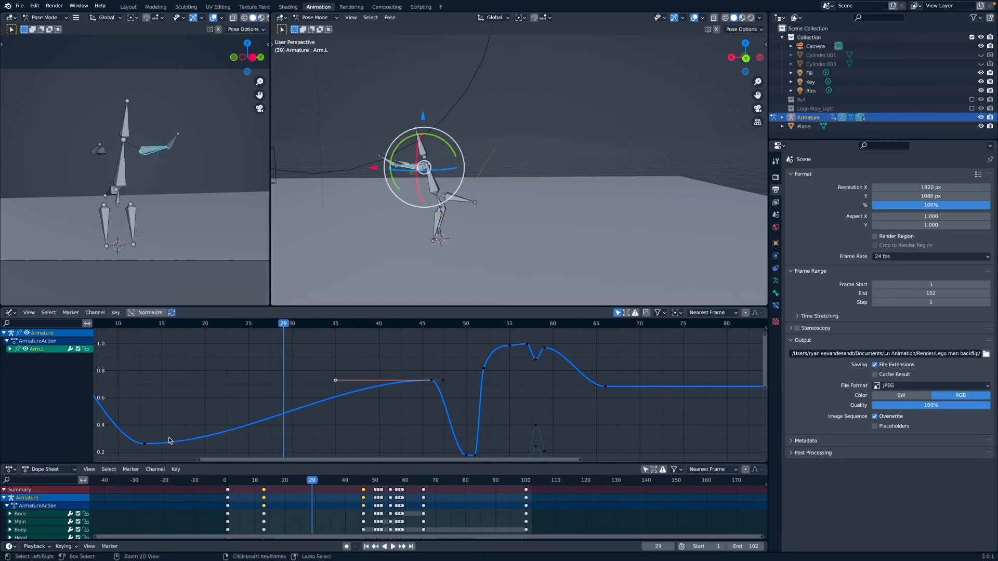
Stretch the outgoing handle of Arm.L's frame 13 keyframe to about frame 67 and shorten the frame 46 keyframe's incoming handle to about frame 43
{"action": "left_click", "coordinate": [146, 445]}
{"action": "left_click_drag", "start_coordinate": [241, 446], "coordinate": [612, 447]}
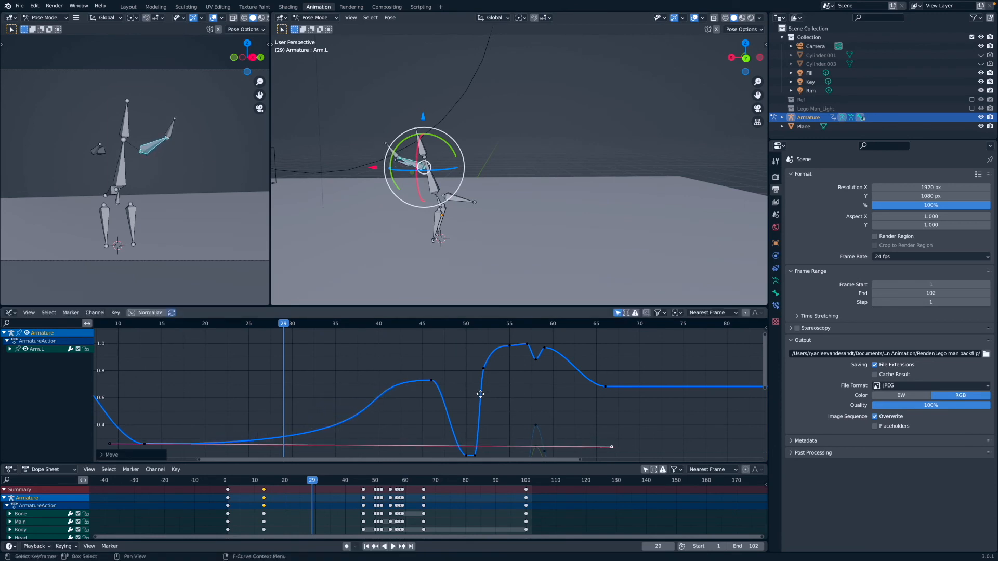
{"action": "left_click", "coordinate": [431, 381]}
{"action": "left_click_drag", "start_coordinate": [338, 380], "coordinate": [409, 387]}
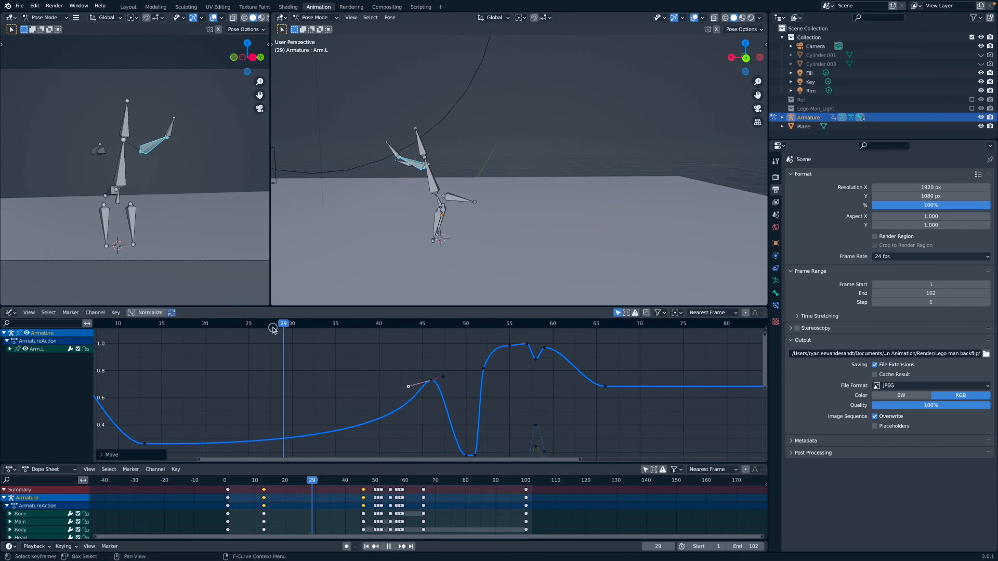
Play the animation from the keyframe at frame 13 to review the left arm's movement, stopping at frame 53
{"action": "key", "text": "Down"}
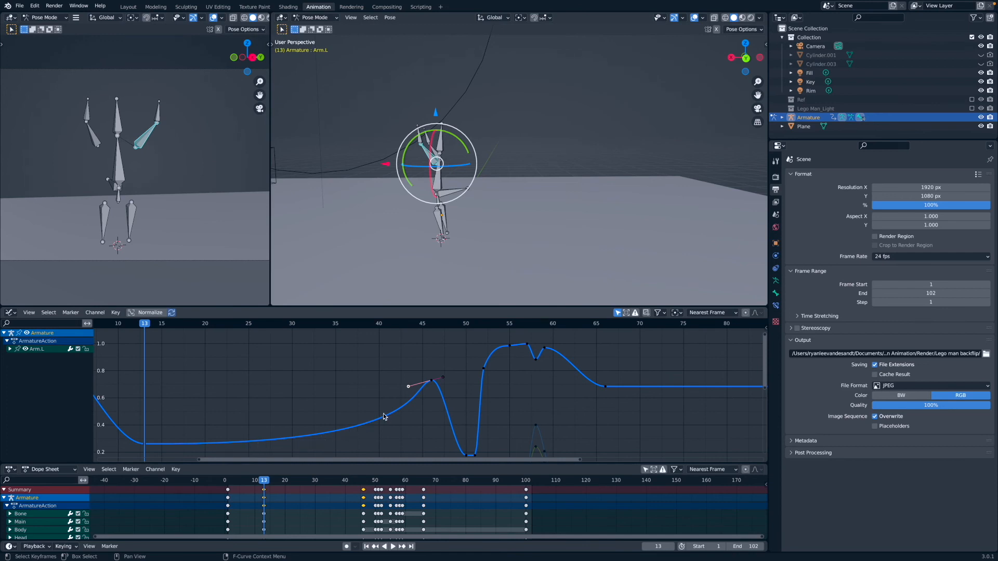
{"action": "key", "text": "space"}
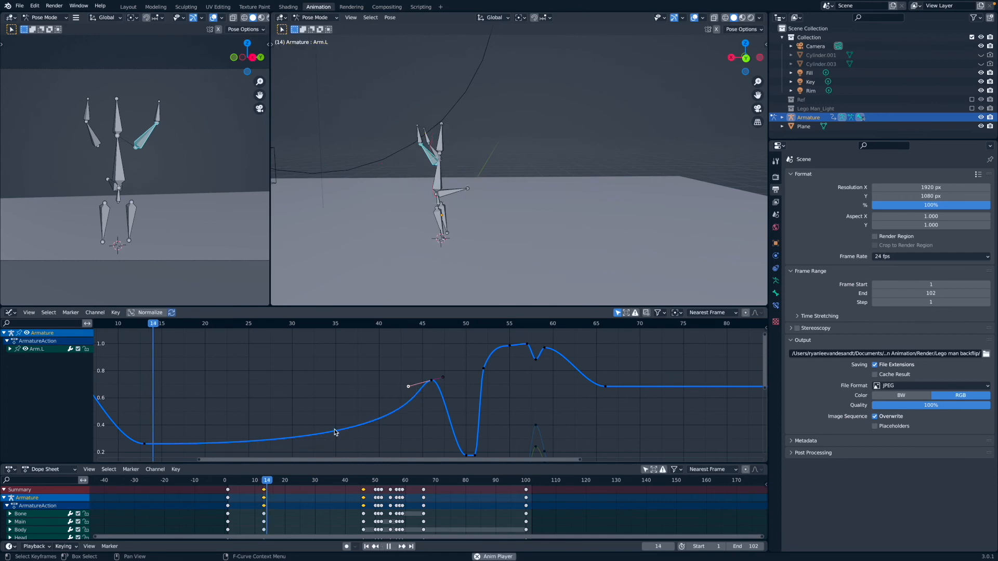
{"action": "key", "text": "space"}
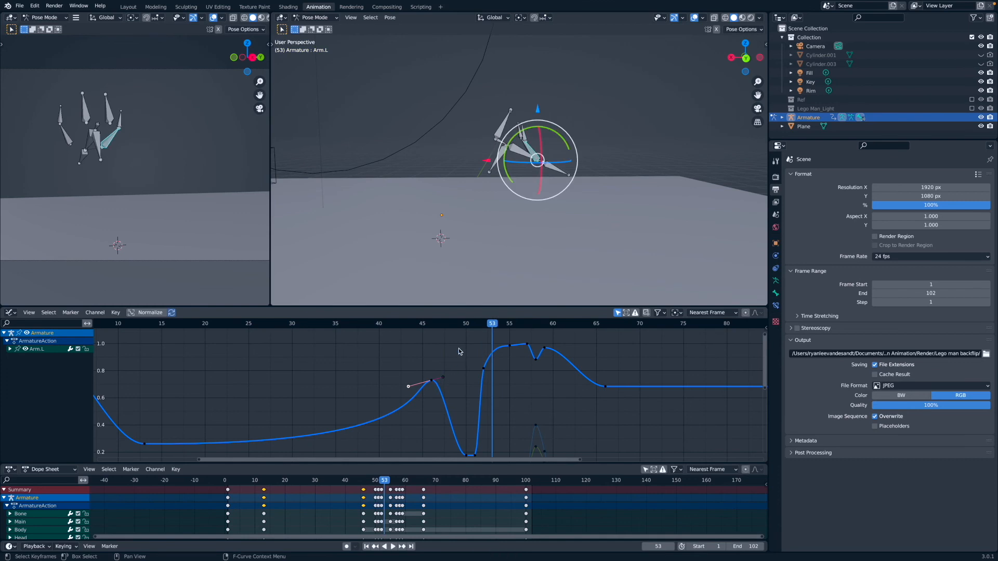
Replay the left arm's swing twice from around frame 25, stopping at frame 44
{"action": "left_click_drag", "start_coordinate": [492, 327], "coordinate": [248, 326]}
{"action": "key", "text": "space"}
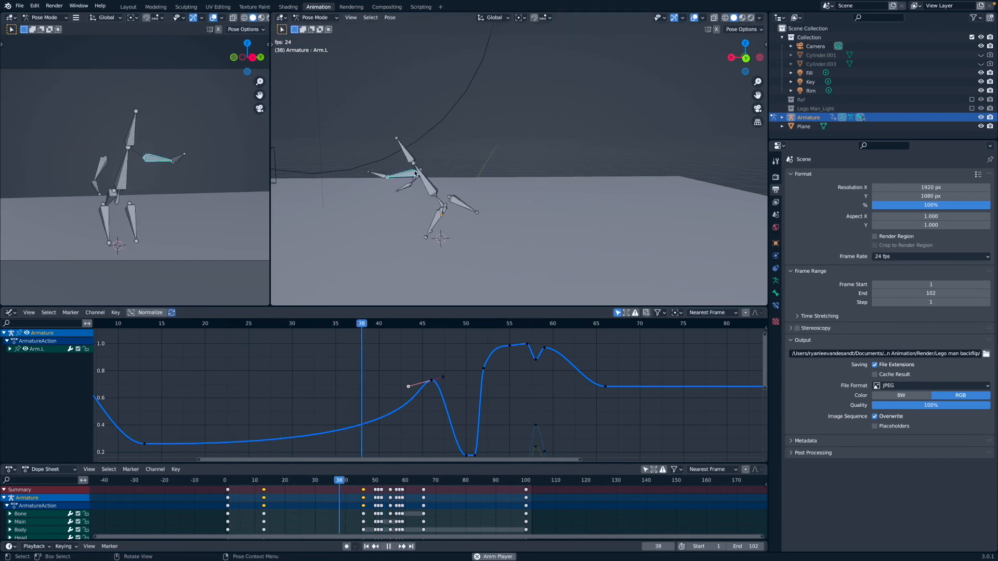
{"action": "key", "text": "space"}
{"action": "left_click_drag", "start_coordinate": [490, 326], "coordinate": [234, 380]}
{"action": "key", "text": "space"}
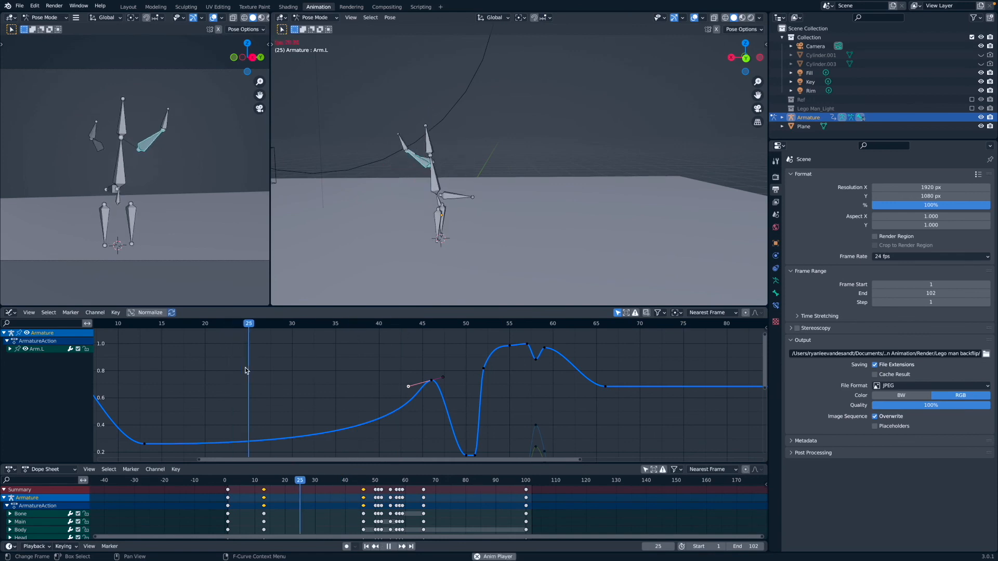
{"action": "key", "text": "space"}
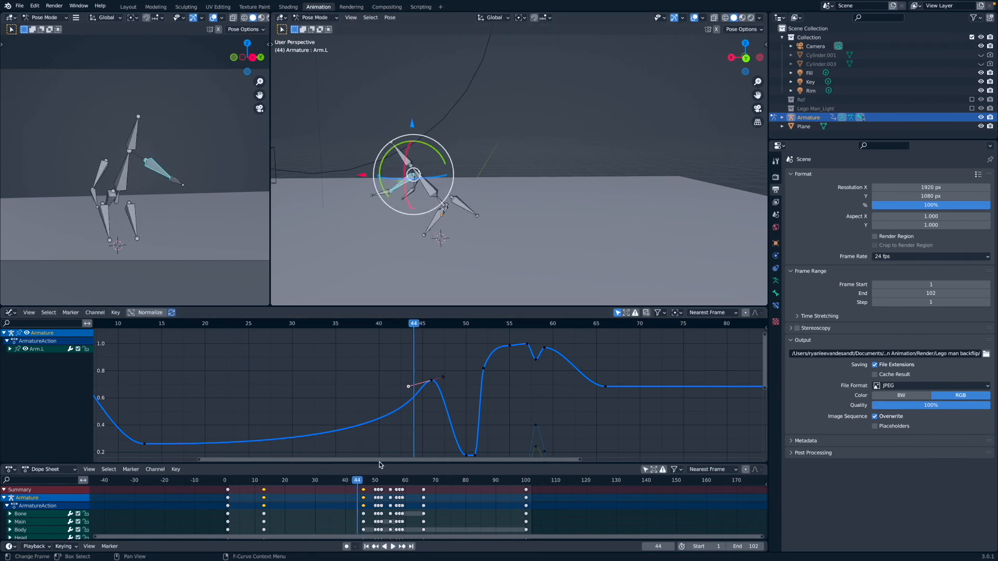
Play the full backflip animation from frame 3 and watch the armature's motion from another angle
{"action": "left_click_drag", "start_coordinate": [358, 482], "coordinate": [236, 488]}
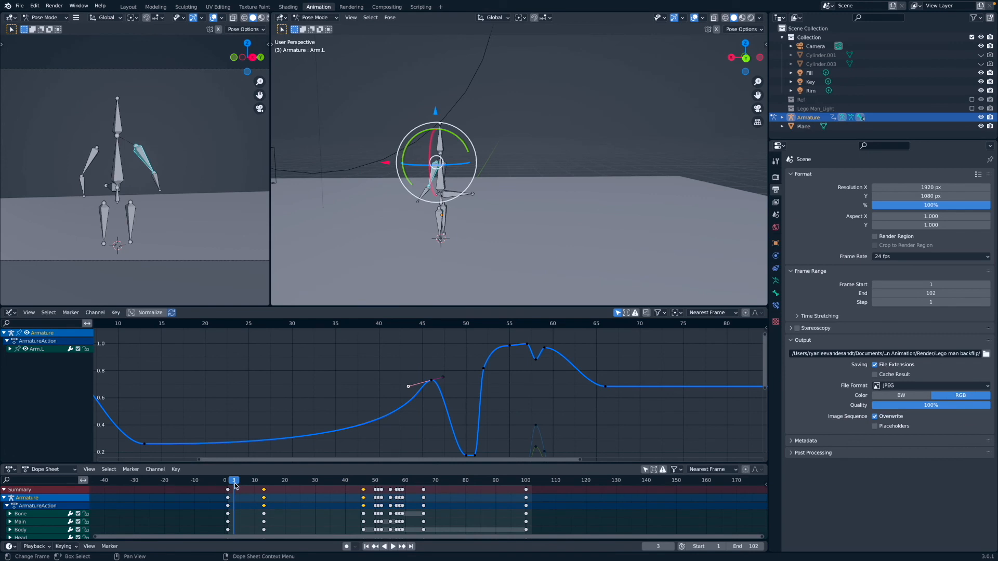
{"action": "key", "text": "space"}
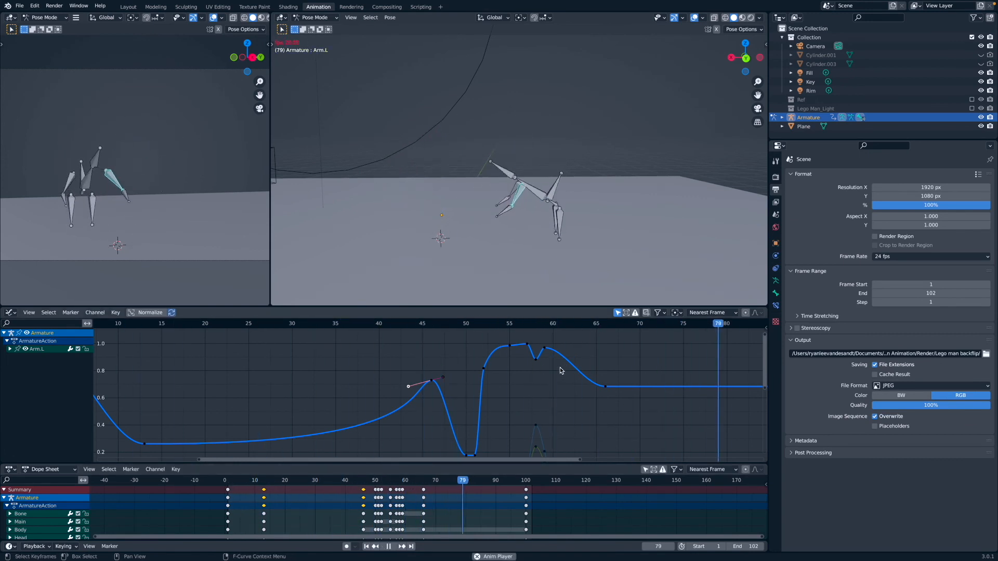
{"action": "middle_click_drag", "start_coordinate": [509, 189], "coordinate": [492, 193]}
{"action": "key", "text": "Escape"}
Switch to the browser to check the slow-motion backflip reference video, and return to Blender to compare it with the looping armature animation
{"action": "key", "text": "ctrl+Left"}
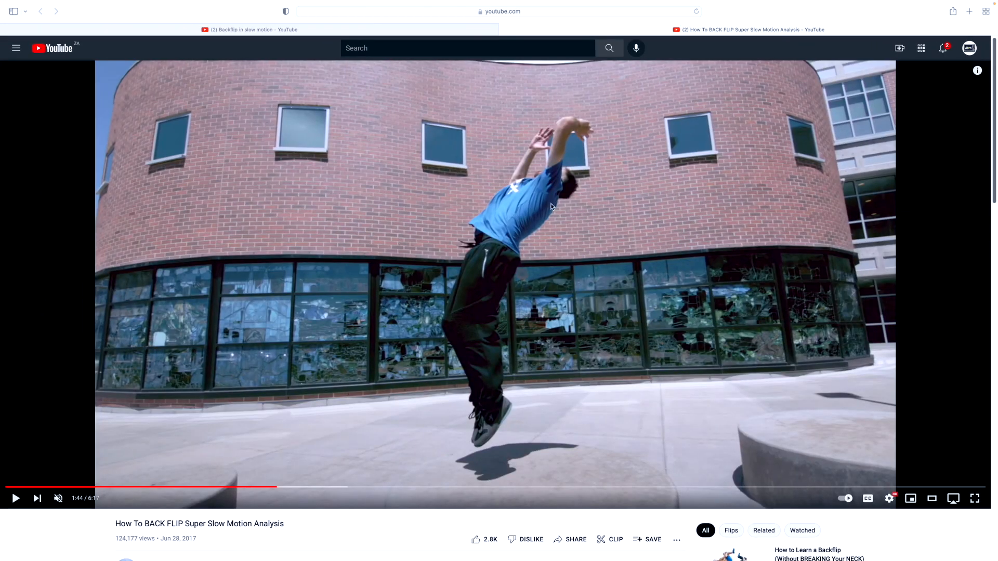
{"action": "key", "text": "ctrl+Right"}
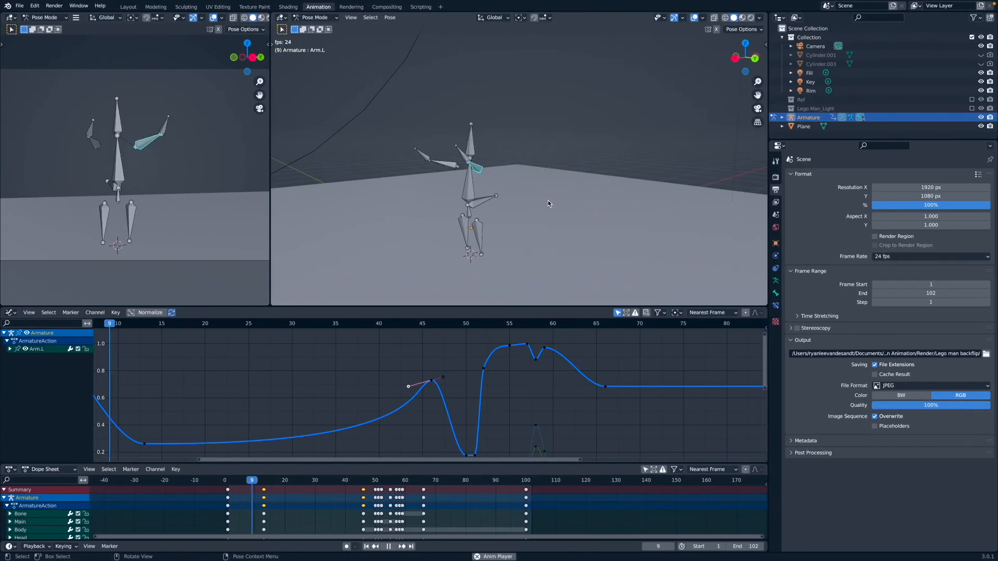
{"action": "mouse_move", "coordinate": [548, 201]}
{"action": "middle_mouse_down"}
{"action": "mouse_move", "coordinate": [513, 210]}
{"action": "mouse_move", "coordinate": [539, 206]}
{"action": "middle_mouse_up"}
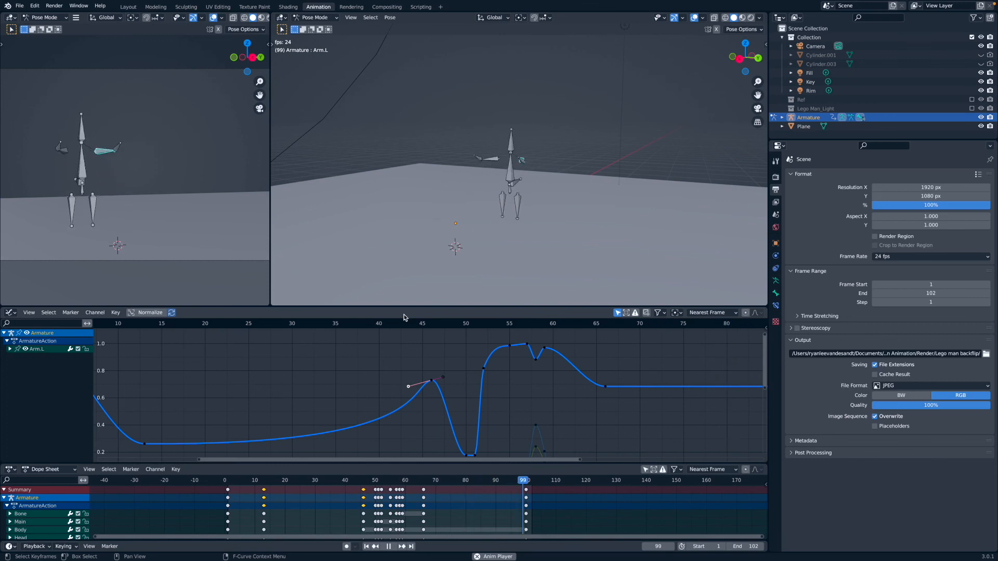
Stop playback at frame 30, enable the Lego Man_Light collection and play the animation with the character model, stopping at frame 66
{"action": "key", "text": "space"}
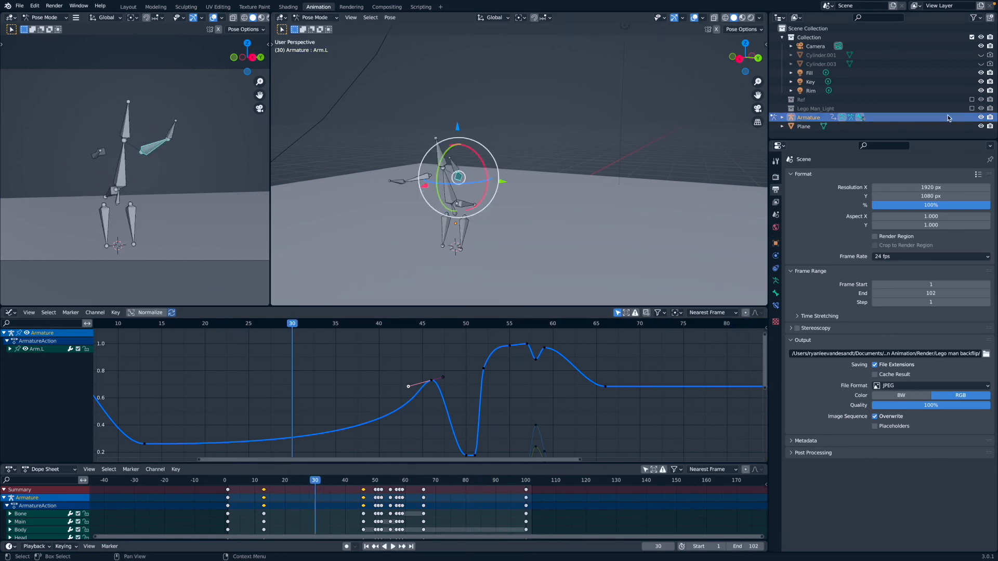
{"action": "left_click", "coordinate": [971, 108]}
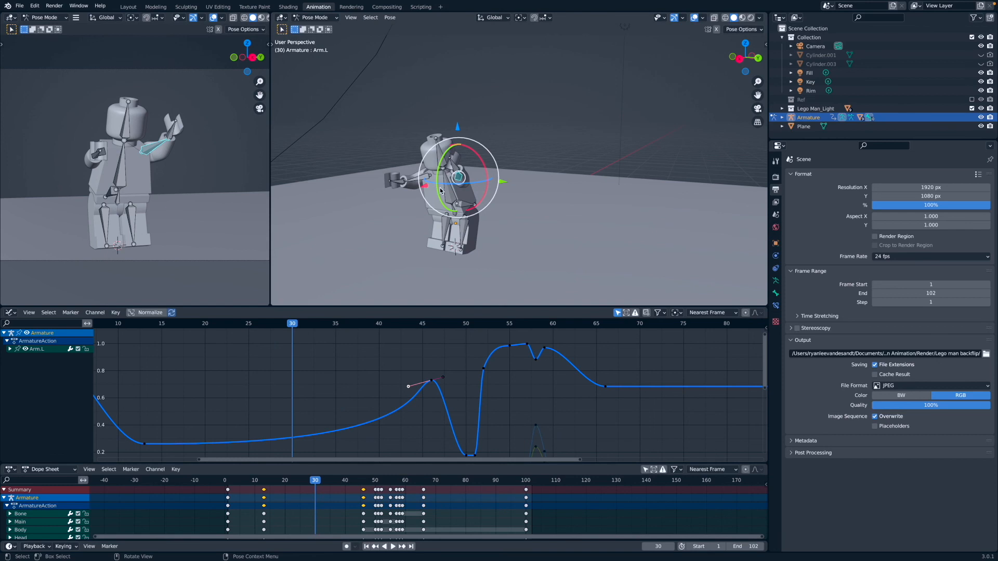
{"action": "key", "text": "space"}
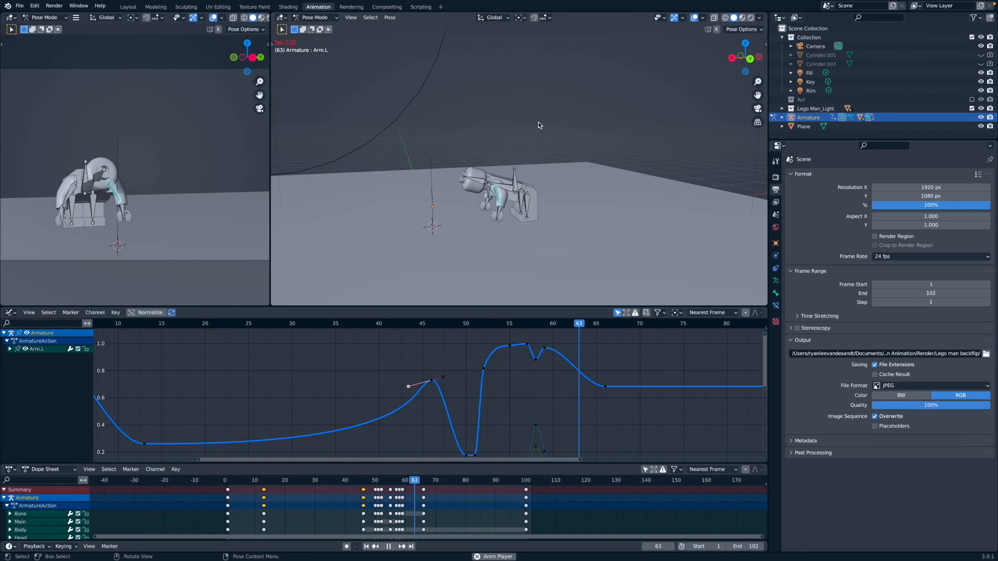
{"action": "key", "text": "space"}
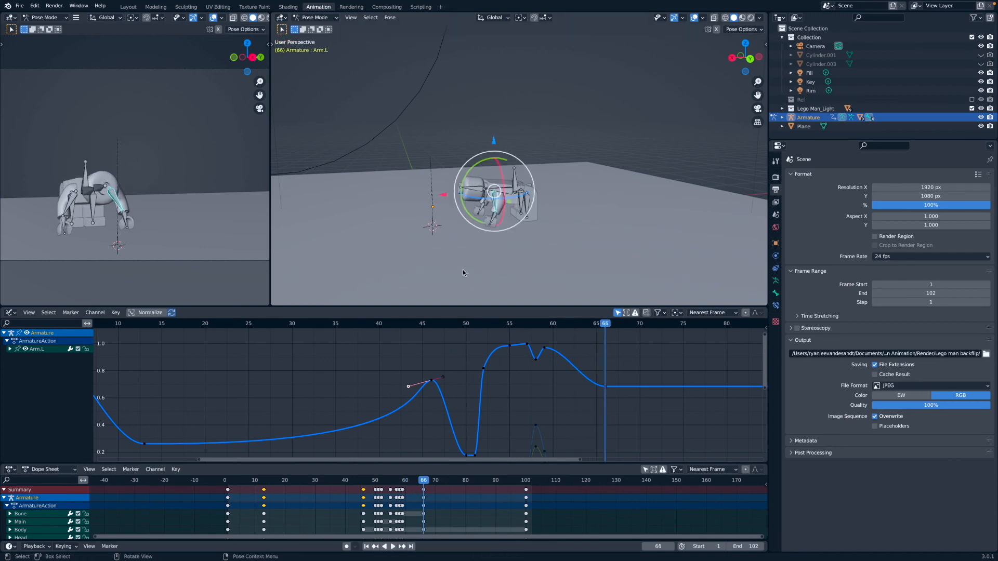